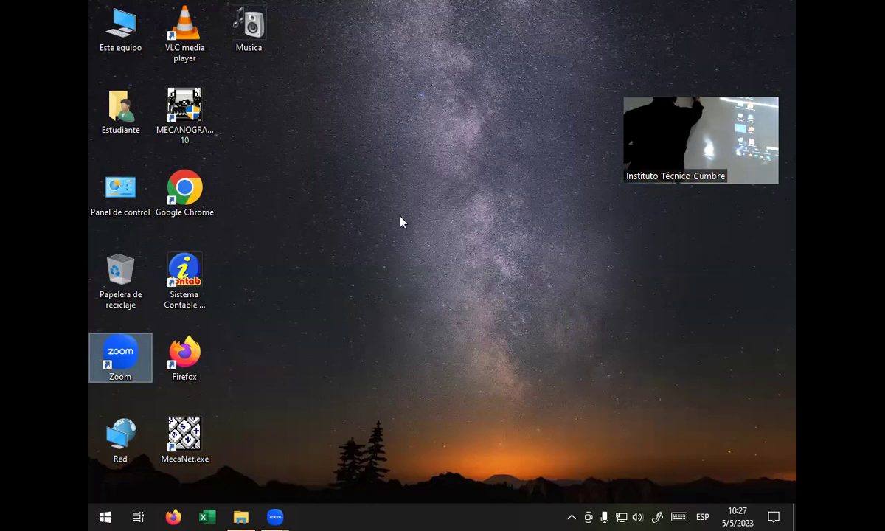
- Open the Run box, move it higher, and erase the leftover services.msc entry
key("super+r")
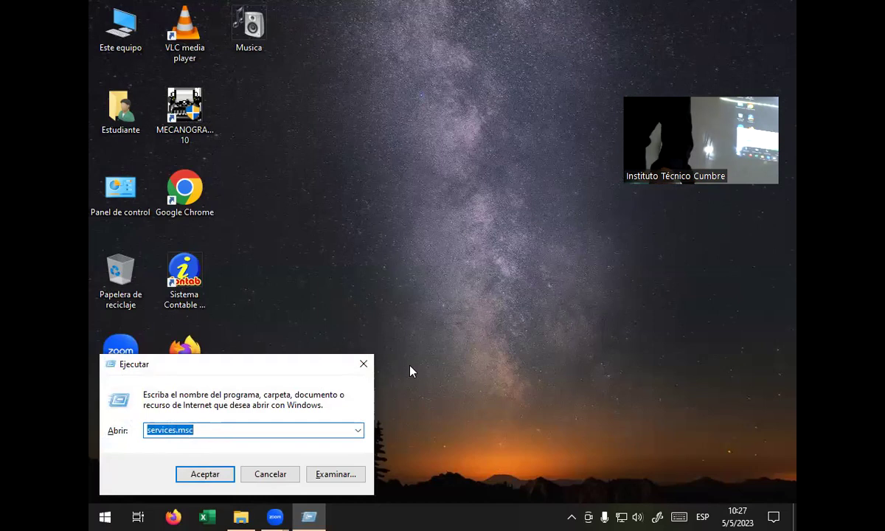
left_click_drag(220, 374, 480, 95)
left_click(478, 150)
key("BackSpace")
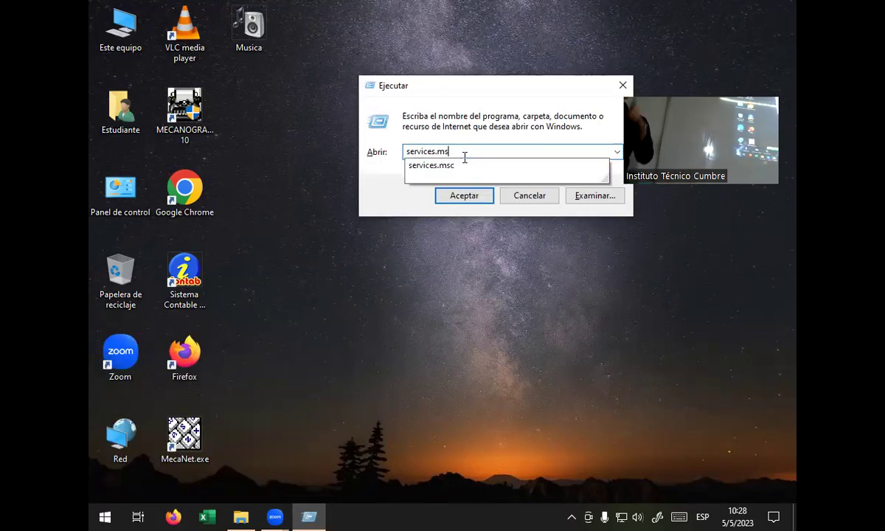
key("BackSpace")
key("BackSpace")
key("BackSpace")
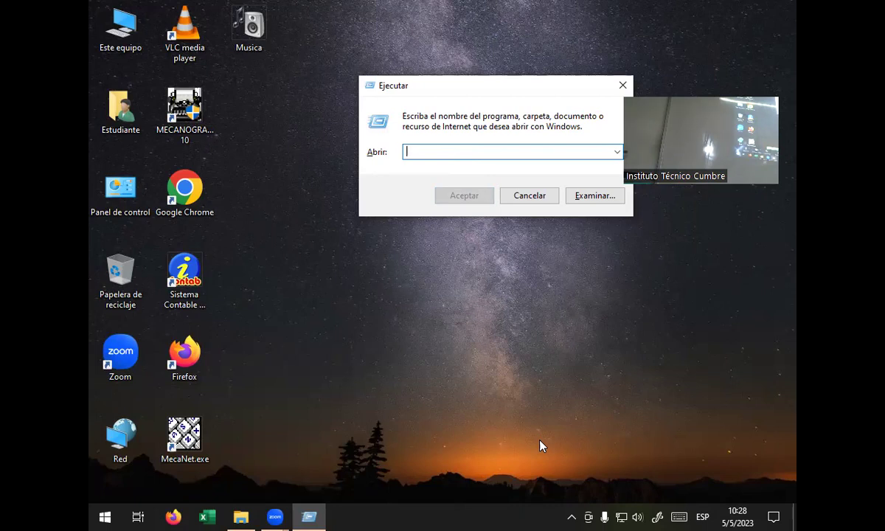
- Run the EXCEL command from the Run box
type("EXCEL")
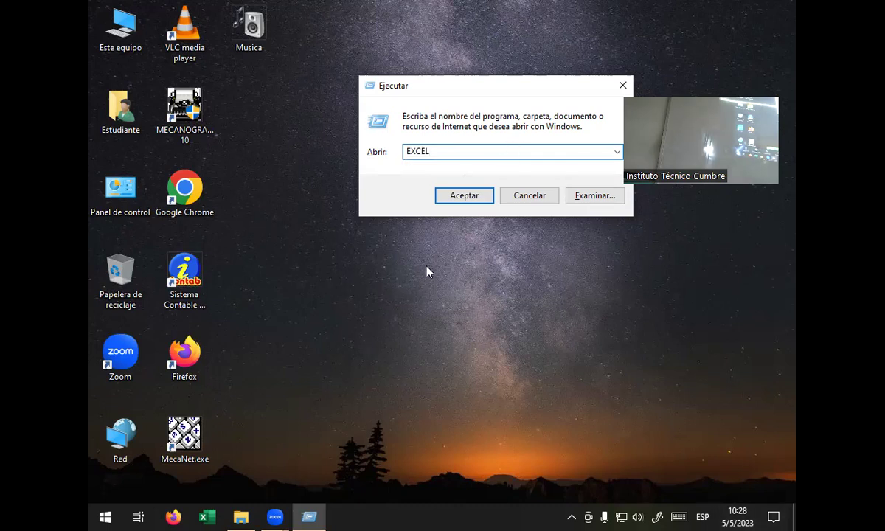
left_click(465, 200)
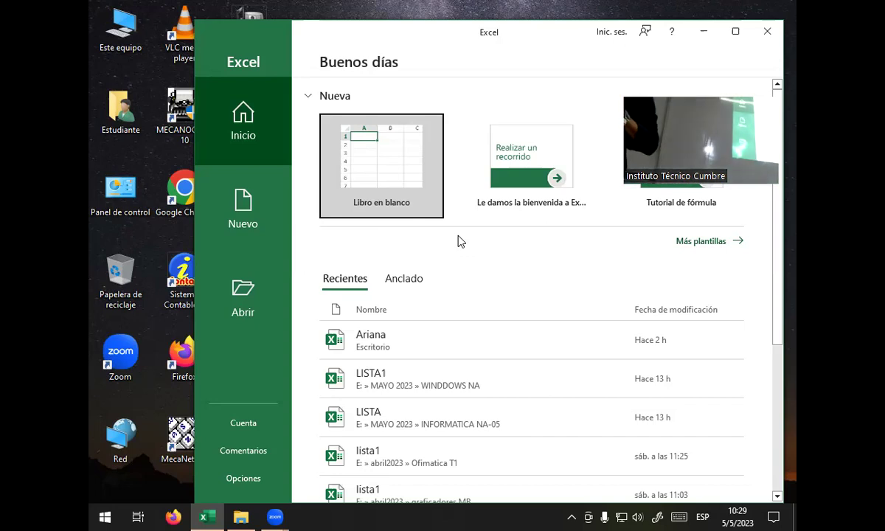
- Create a blank workbook, zoom the grid to 230% and maximize the Excel window
left_click(397, 183)
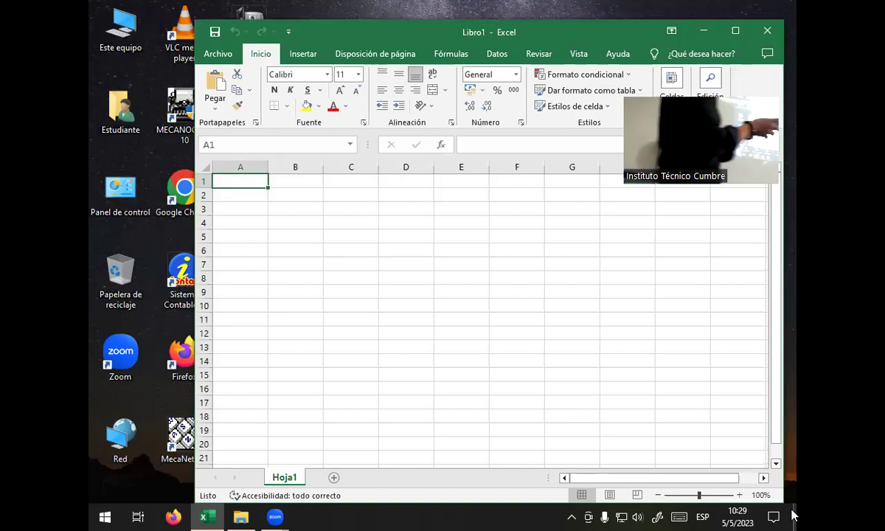
left_click(739, 494)
left_click(739, 494)
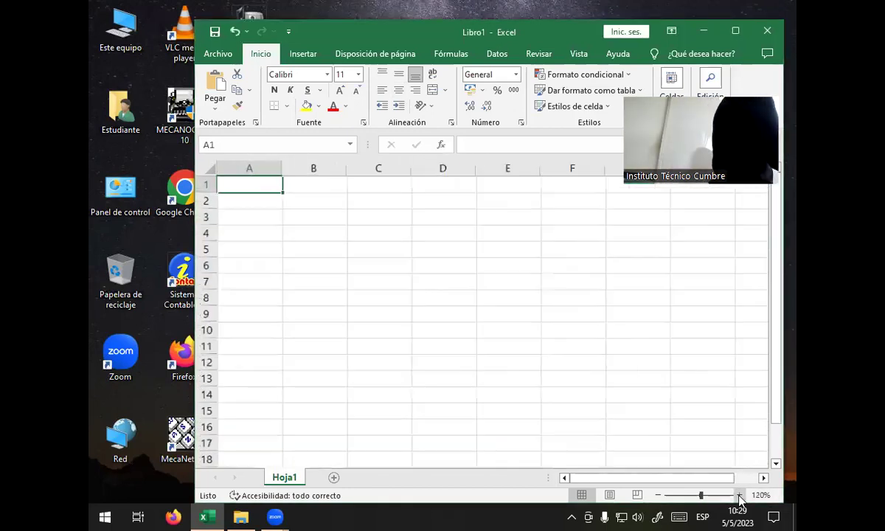
left_click(739, 495)
left_click(739, 495)
left_click(739, 495)
left_click(738, 495)
left_click(739, 495)
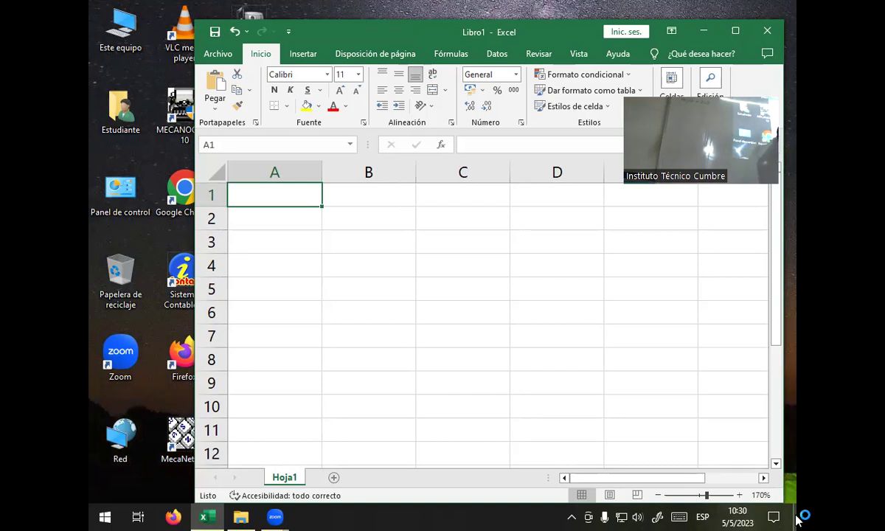
left_click(740, 495)
left_click(741, 496)
left_click(741, 495)
left_click(741, 496)
left_click(740, 496)
left_click(740, 495)
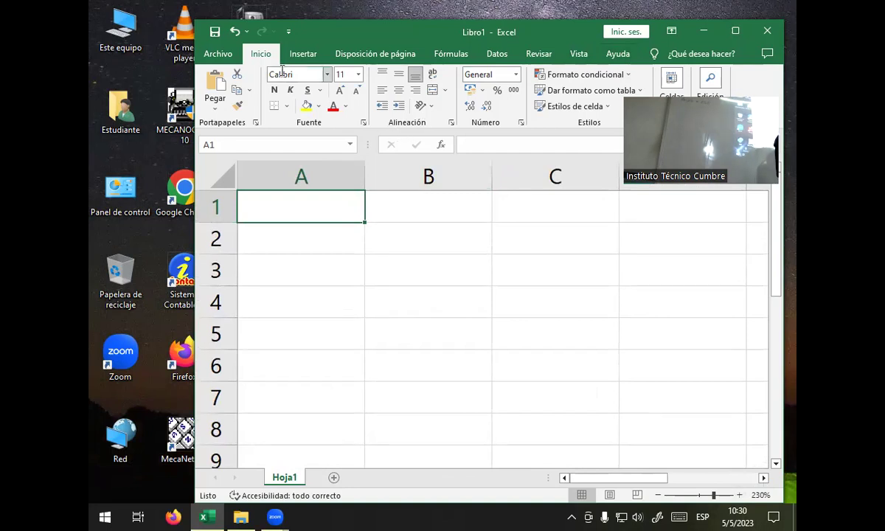
left_click(734, 29)
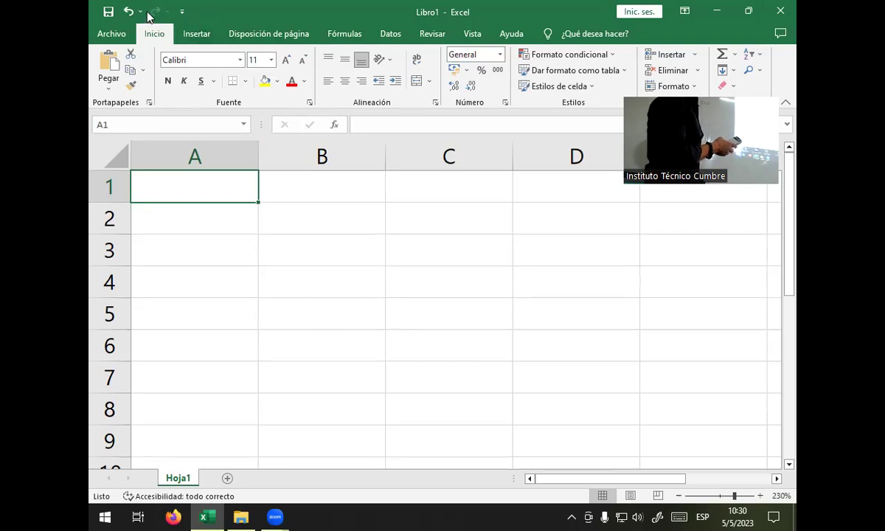
- Open Opciones de Excel via Archivo > Más > Opciones
left_click(108, 35)
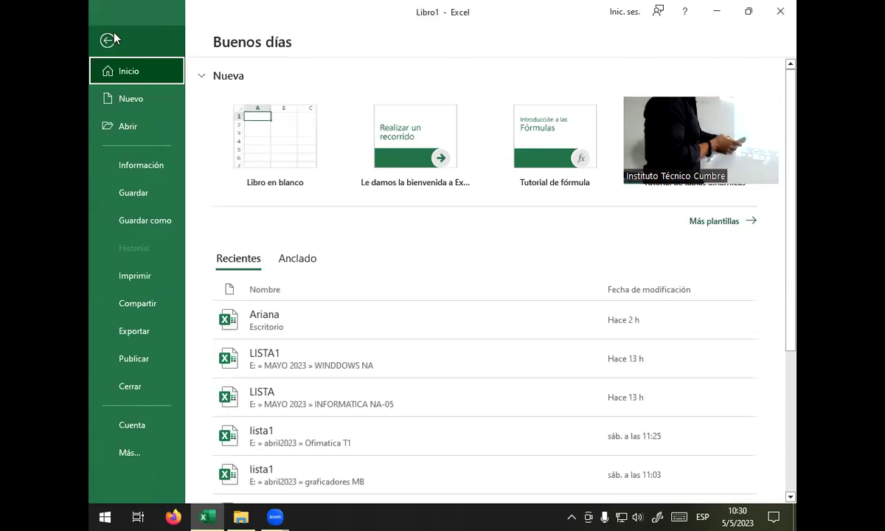
left_click(147, 450)
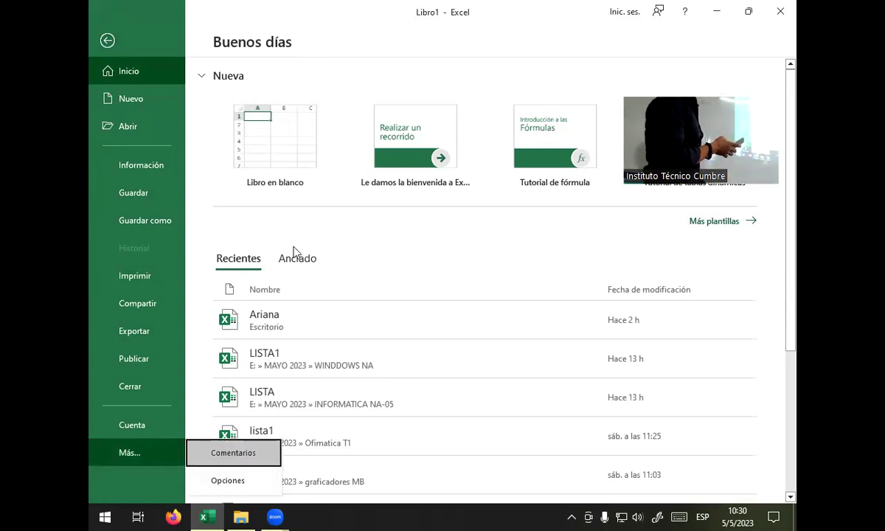
left_click(220, 485)
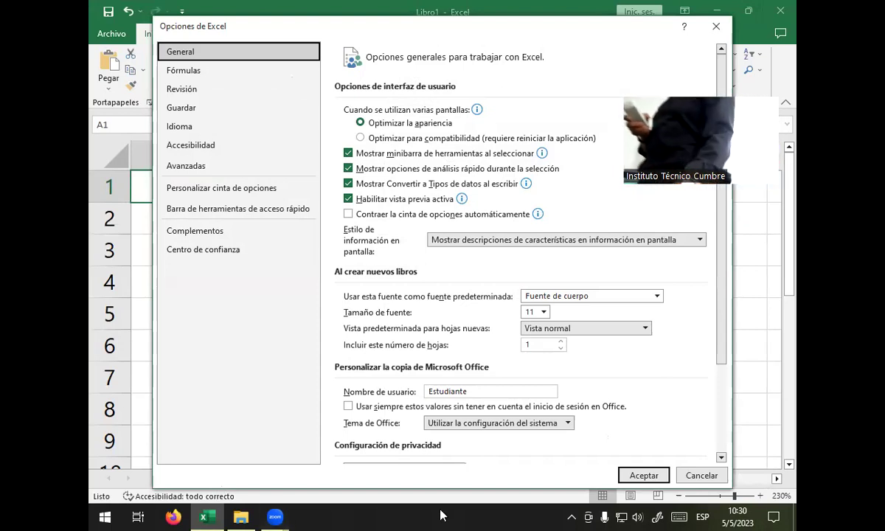
- Set new workbooks to include 30 sheets, then close Excel Options
left_click(539, 350)
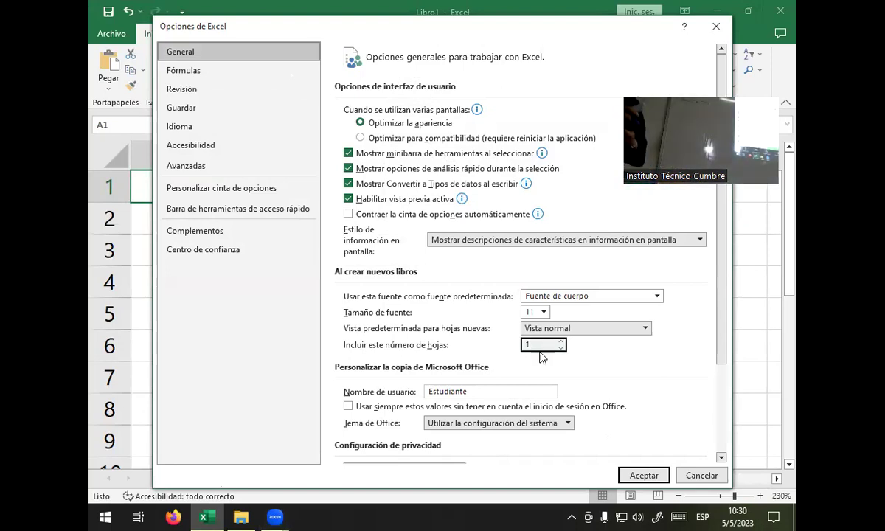
key("BackSpace")
type("30")
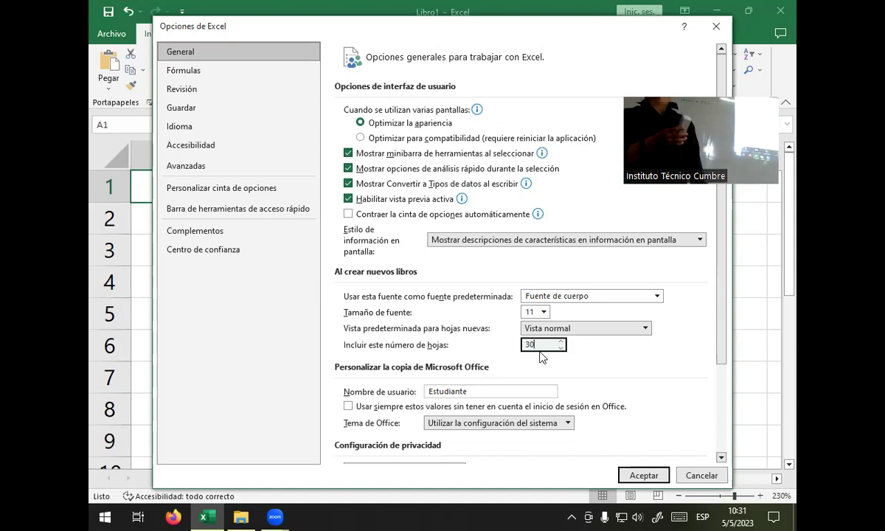
left_click(715, 26)
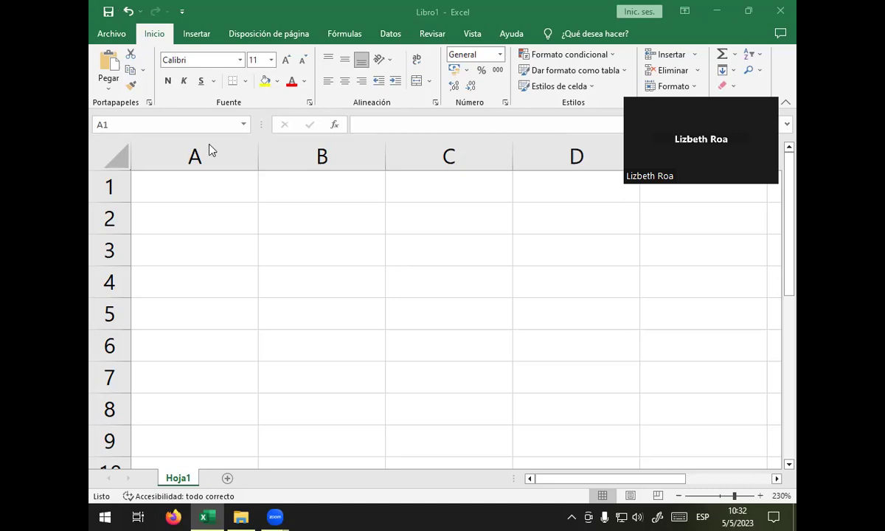
- Jump from A1 to the final cell XFD1048576, then zoom out from 230%
left_click(200, 182)
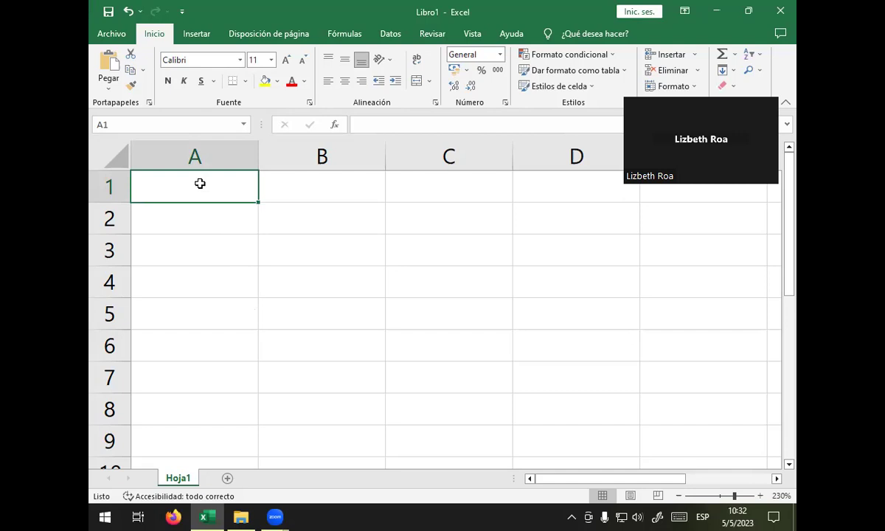
key("ctrl+Down")
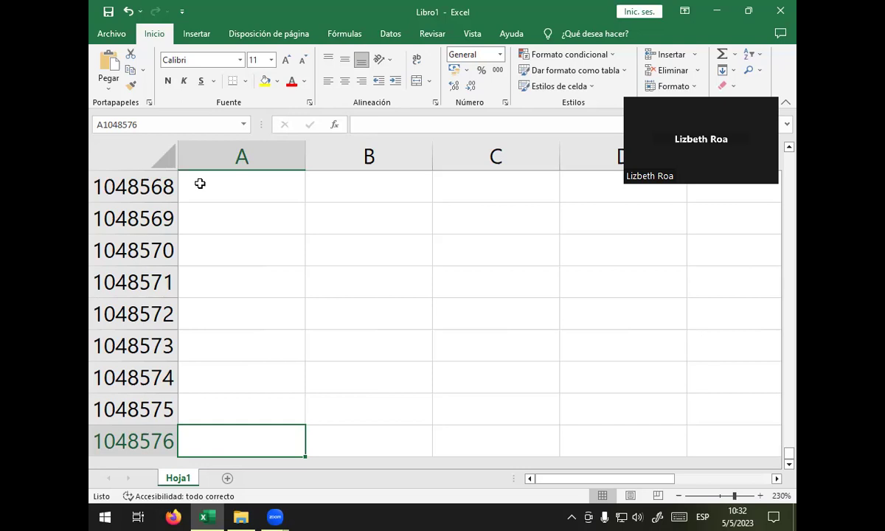
key("ctrl+Right")
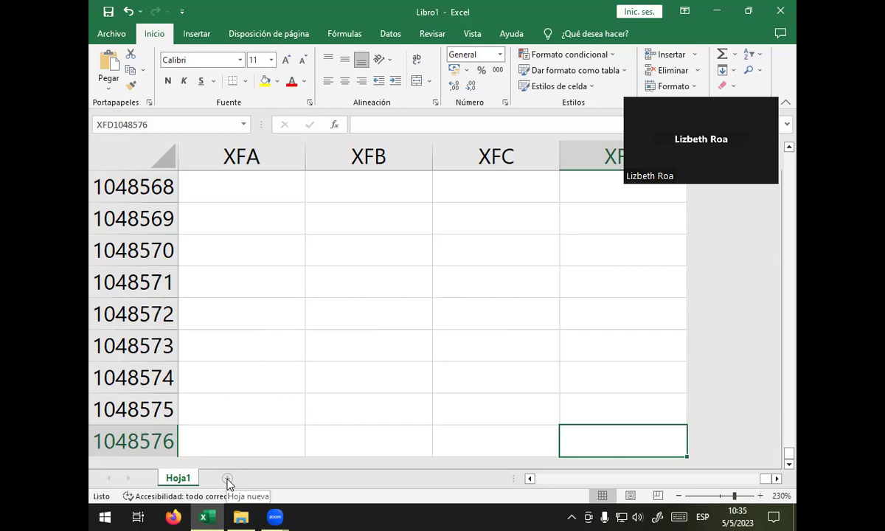
left_click(718, 499)
- Reset the zoom to 100% and jump back through XFD1 to cell A1
left_click(678, 496)
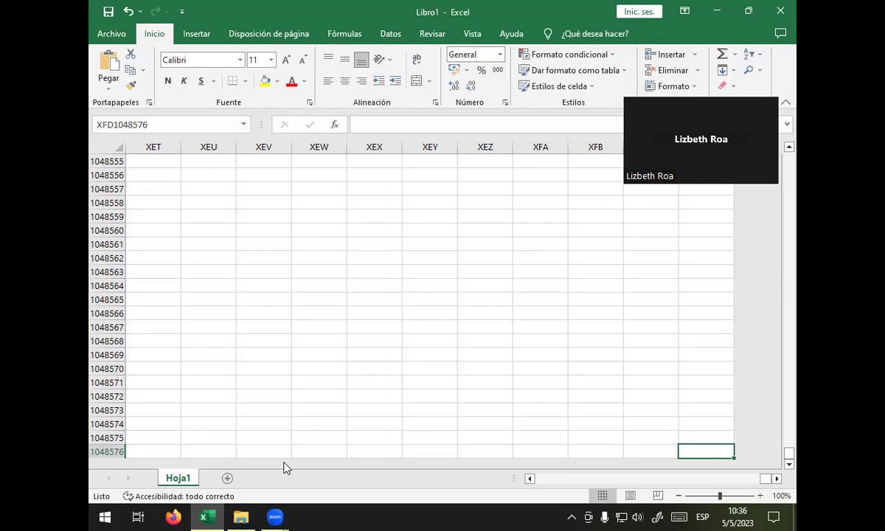
key("ctrl+Up")
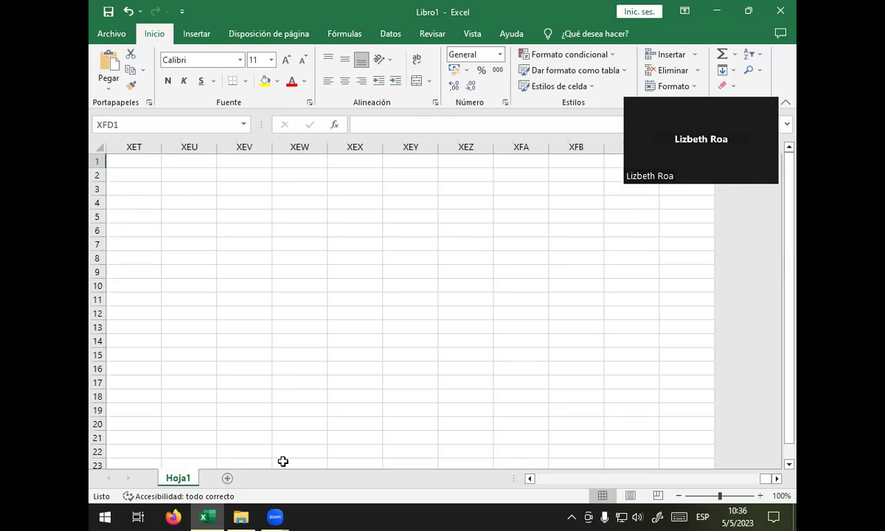
key("ctrl+Left")
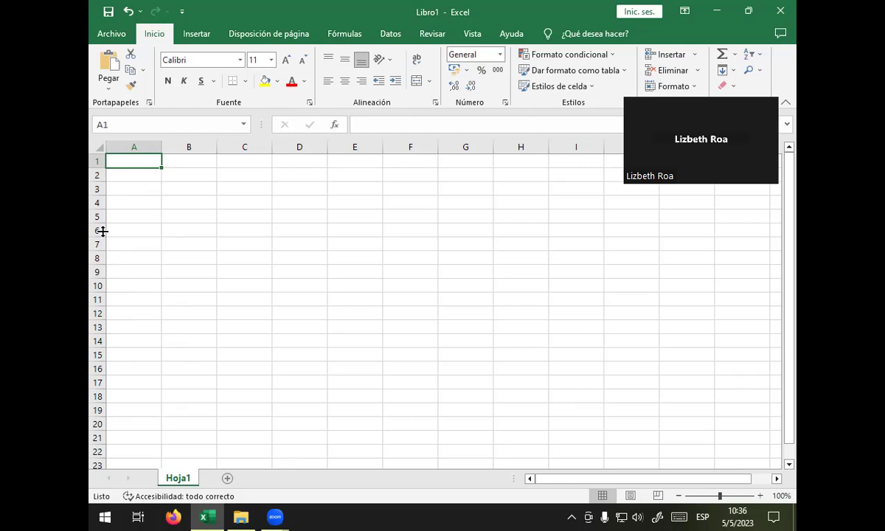
- Select A3:A9 and apply Combinar y centrar to merge them
left_click(125, 190)
left_click_drag(127, 191, 152, 271)
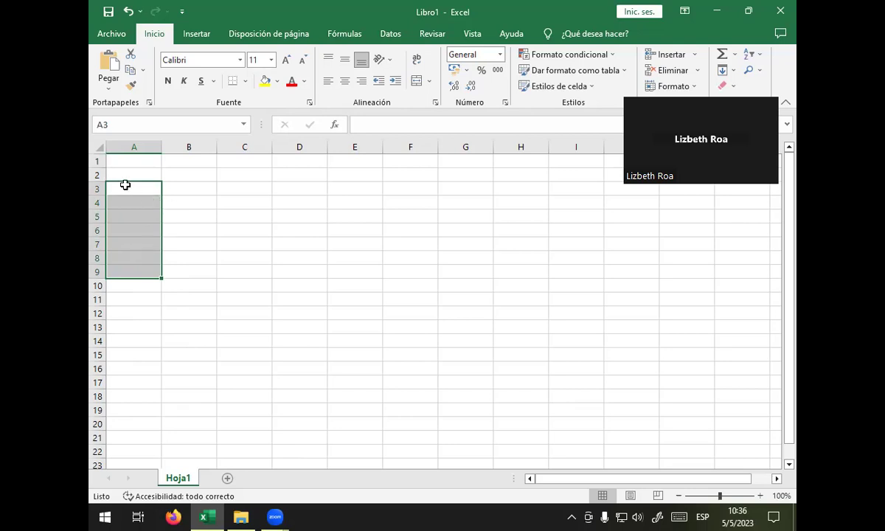
left_click(120, 162)
left_click(126, 192)
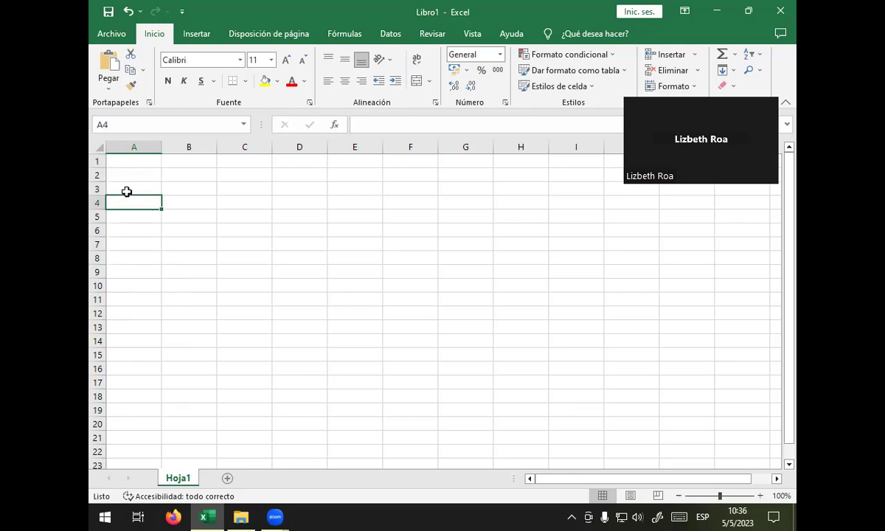
left_click_drag(144, 187, 150, 272)
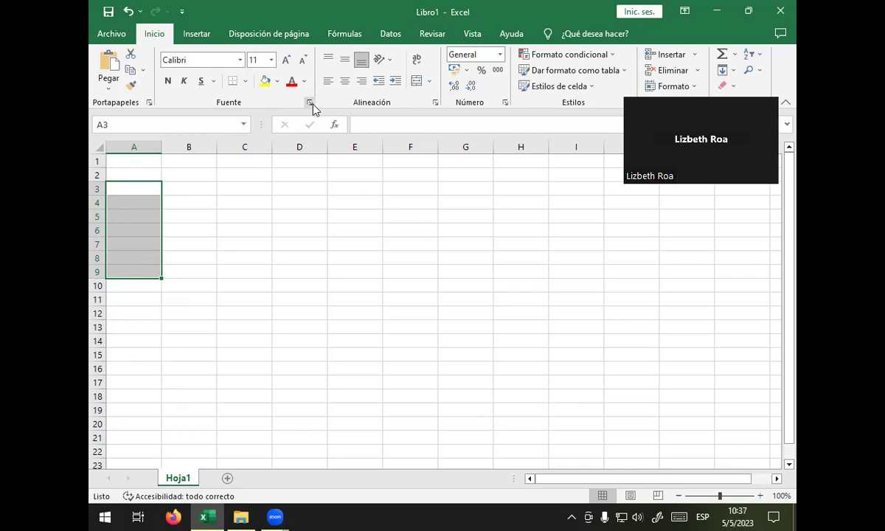
left_click(431, 83)
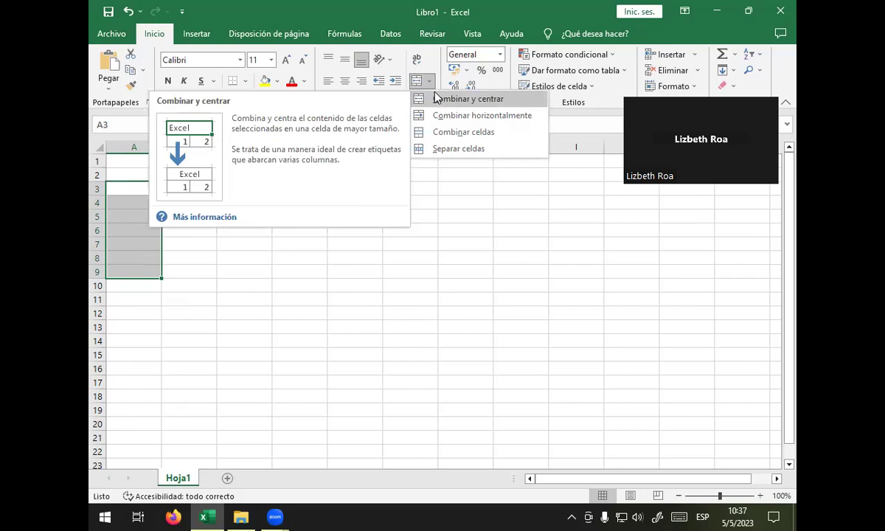
left_click(435, 98)
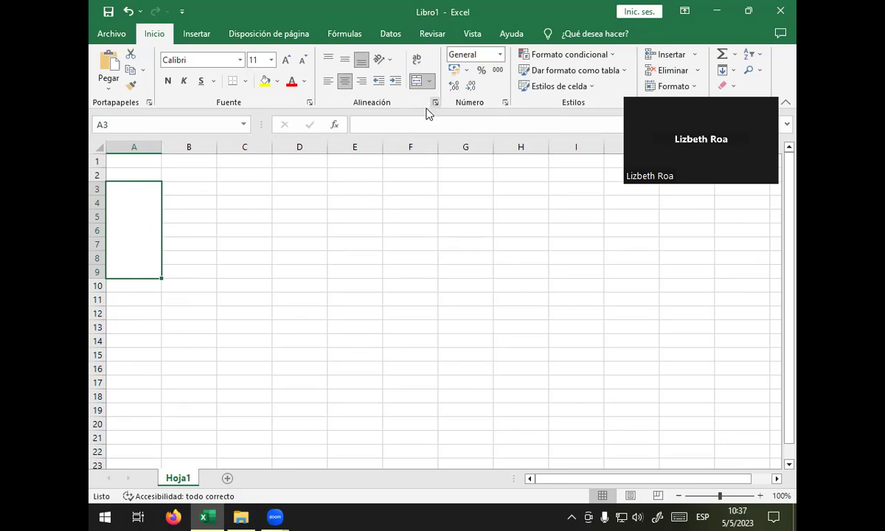
- Rotate the merged cell's text vertically and enter CALENDARIO
left_click(391, 67)
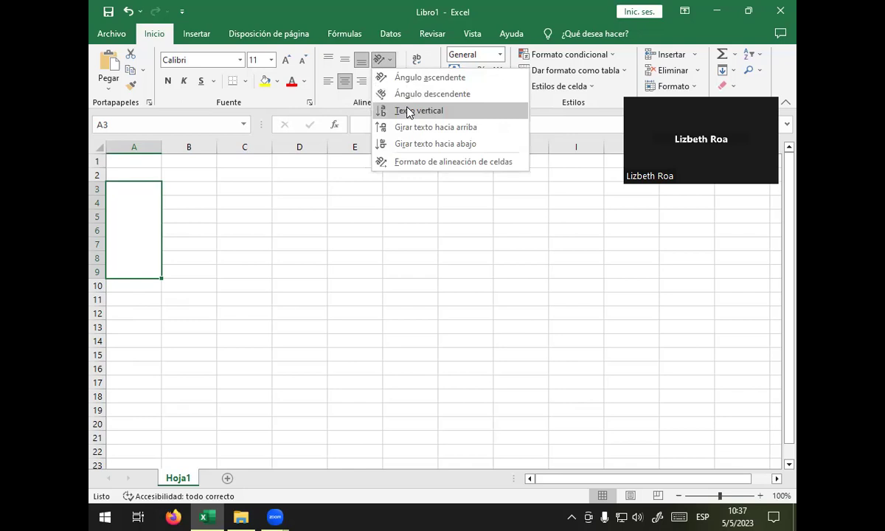
left_click(398, 143)
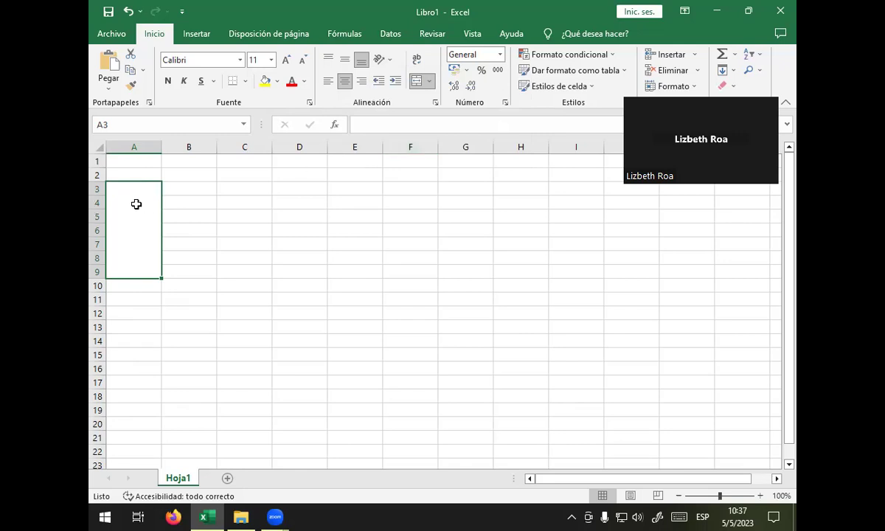
type("M")
key("BackSpace")
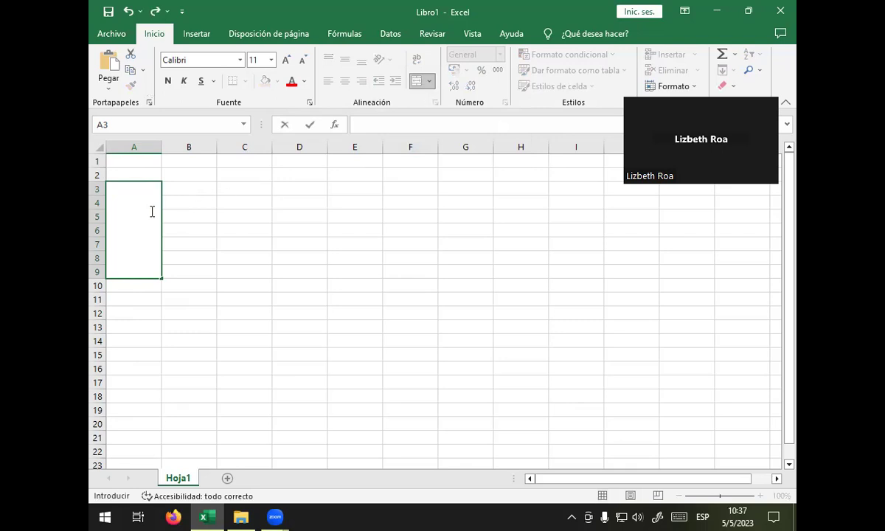
type("CALENDARIO")
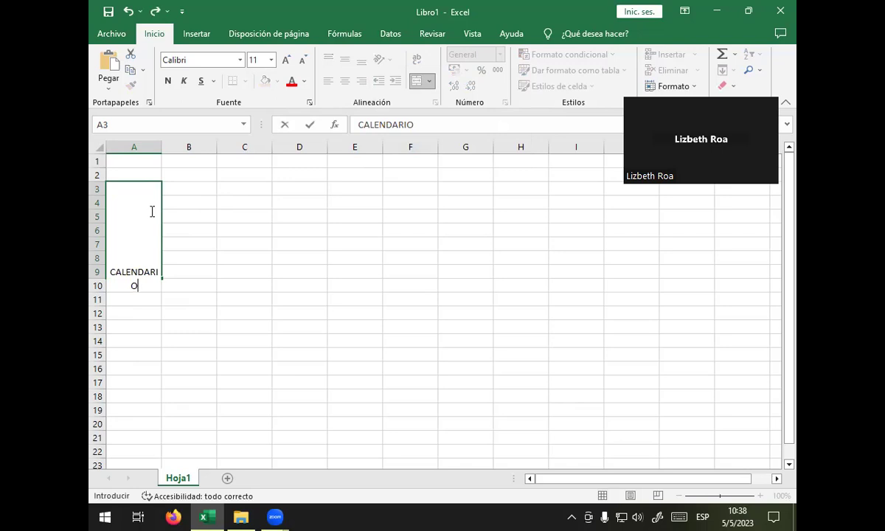
key("Return")
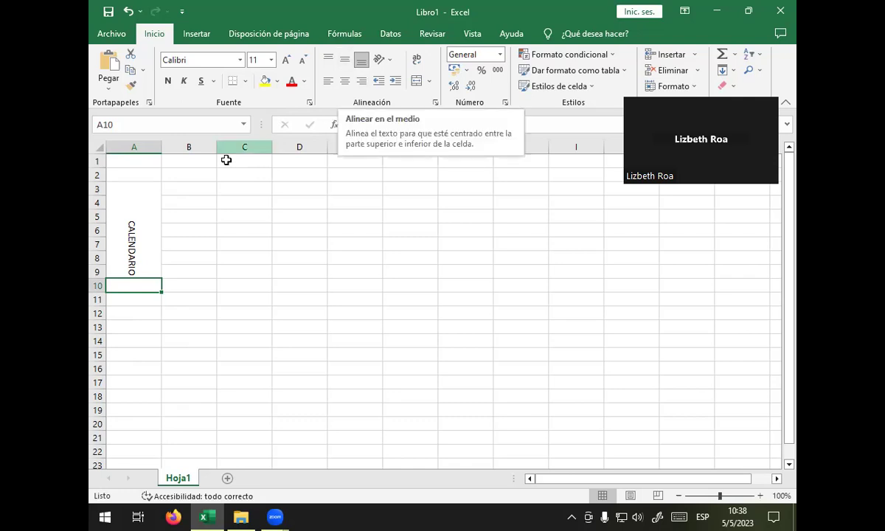
- Apply Alinear en el medio to the merged CALENDARIO cell A3:A9
left_click(100, 224)
left_click(121, 219)
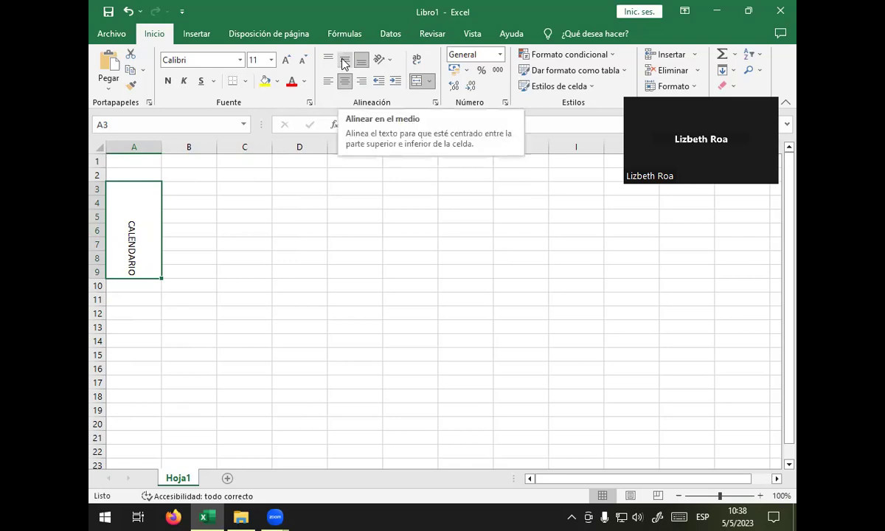
left_click(345, 62)
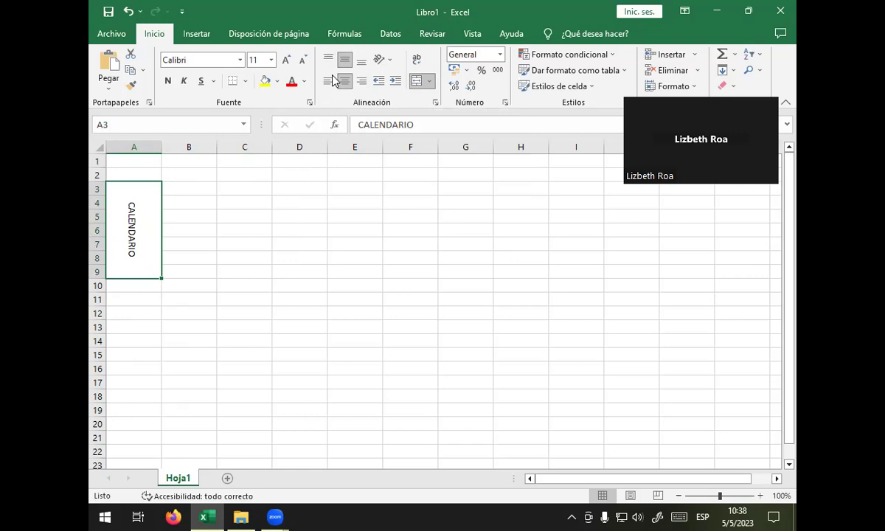
left_click(190, 190)
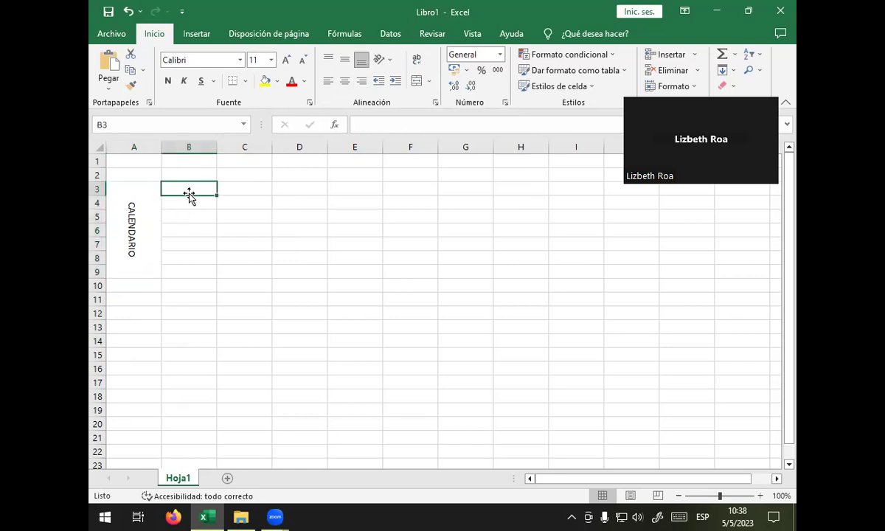
mouse_move(217, 194)
left_mouse_down()
mouse_move(487, 219)
mouse_move(520, 210)
left_mouse_up()
left_click(354, 215)
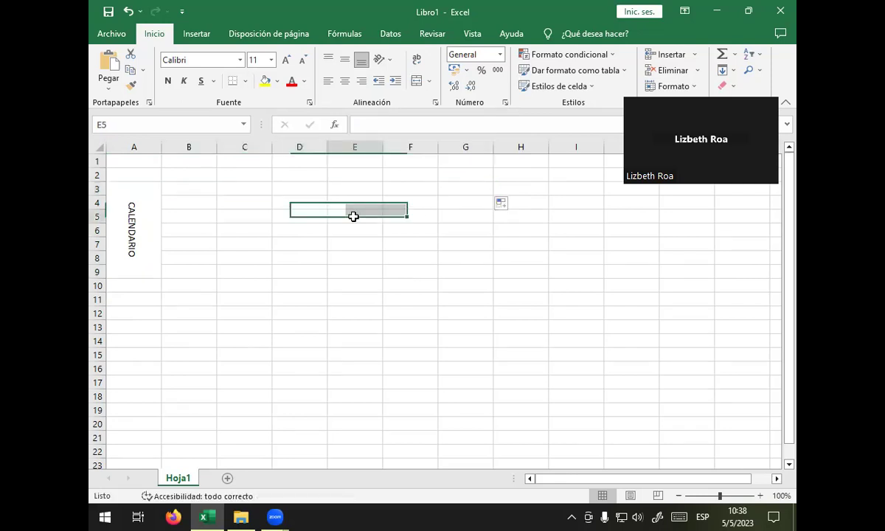
left_click(186, 189)
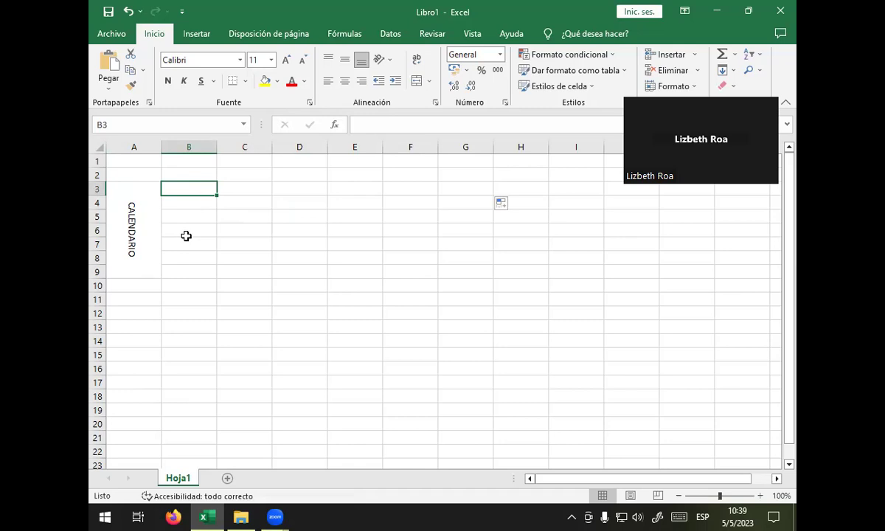
mouse_move(212, 191)
left_mouse_down()
mouse_move(326, 194)
mouse_move(208, 191)
left_mouse_up()
left_click_drag(216, 191, 332, 193)
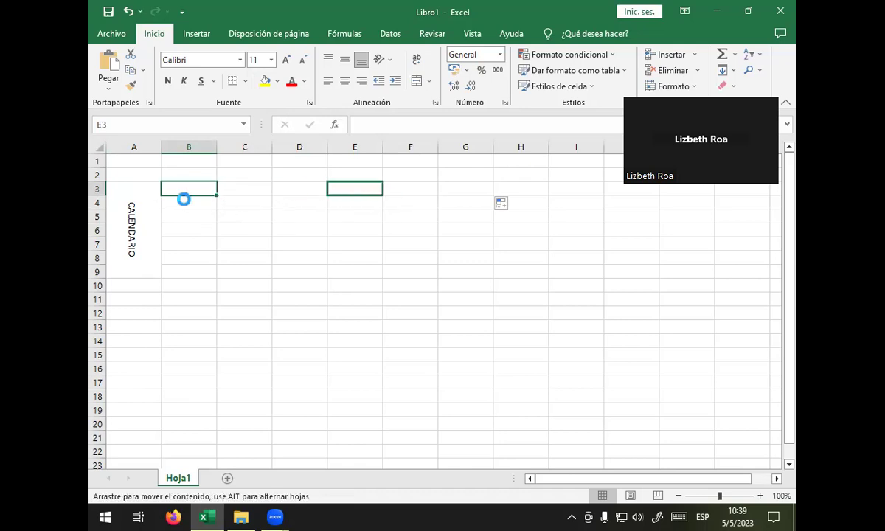
left_click(203, 188)
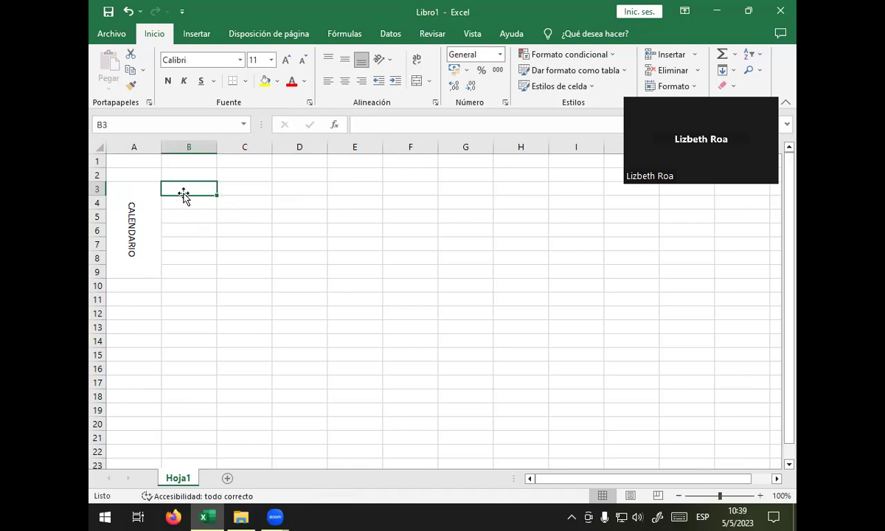
mouse_move(183, 191)
left_mouse_down()
mouse_move(242, 224)
mouse_move(501, 201)
left_mouse_up()
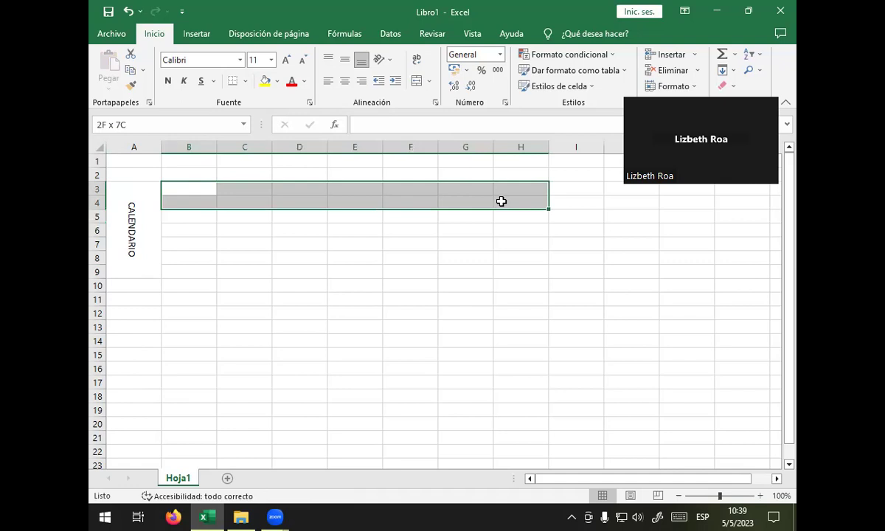
left_click_drag(501, 201, 502, 191)
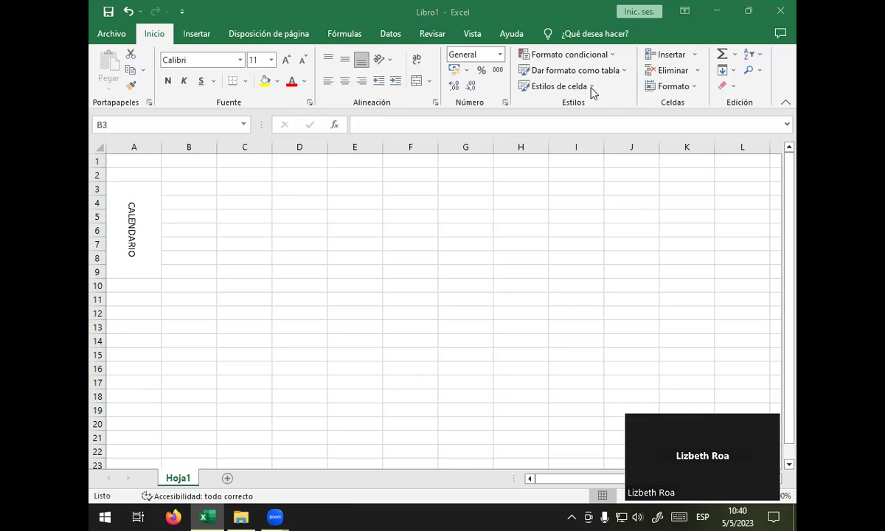
- Change the column width of B3:H3 from 10.71 to 2.8
key("shift+Right")
key("shift+Right")
key("shift+Right")
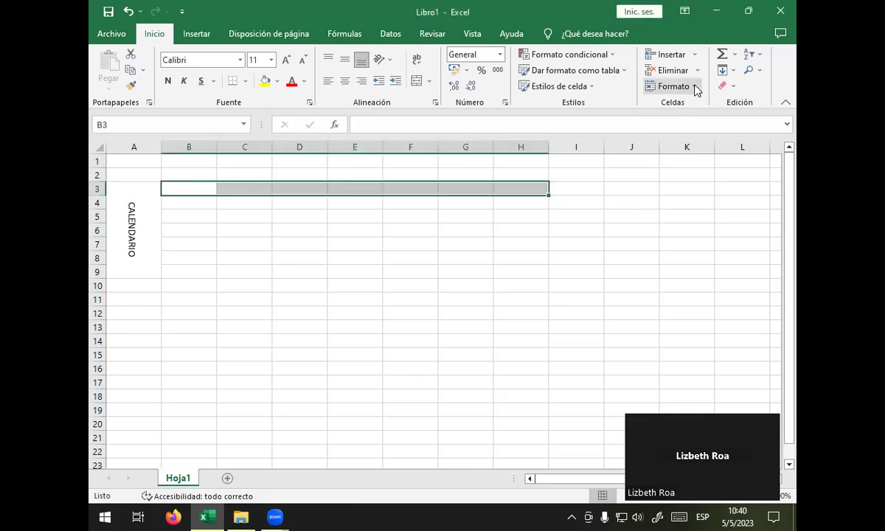
left_click(695, 88)
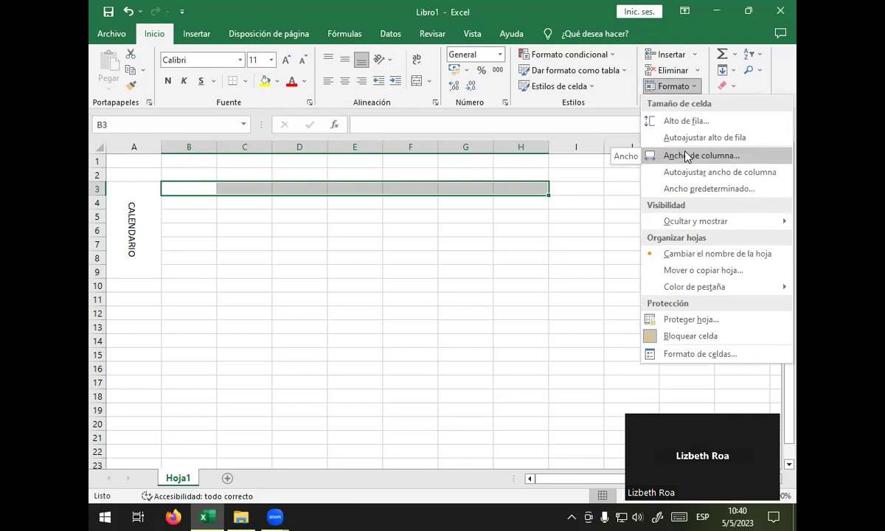
left_click(686, 156)
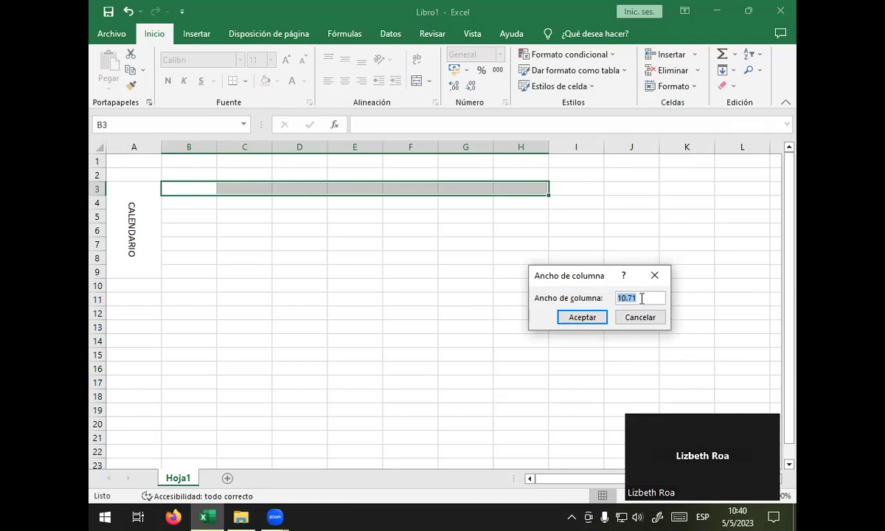
left_click(641, 297)
key("BackSpace")
key("BackSpace")
key("BackSpace")
key("BackSpace")
key("BackSpace")
type("2.8")
left_click(586, 320)
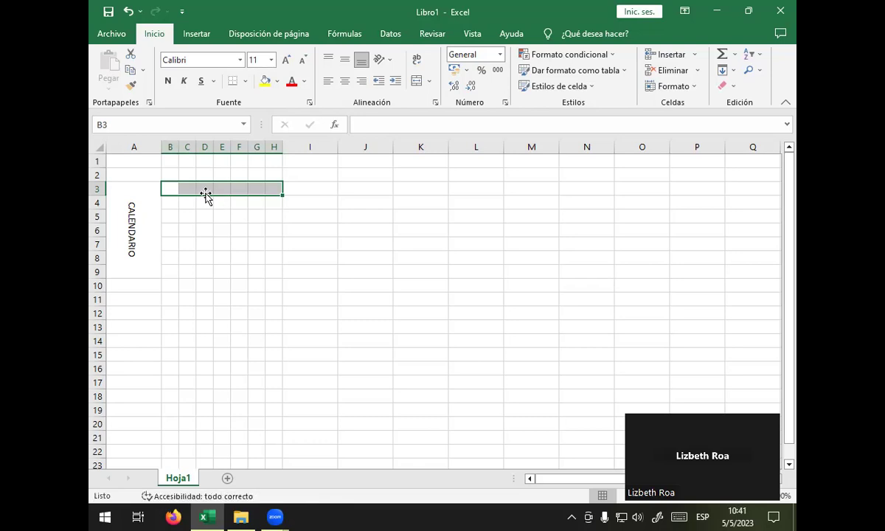
- Merge and centre cells B3 through H4 into one header block
left_click(206, 189)
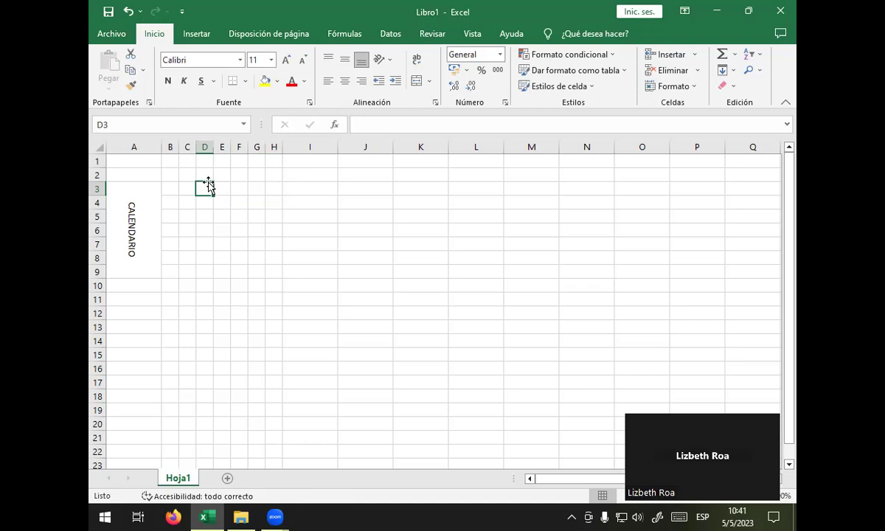
left_click(174, 189)
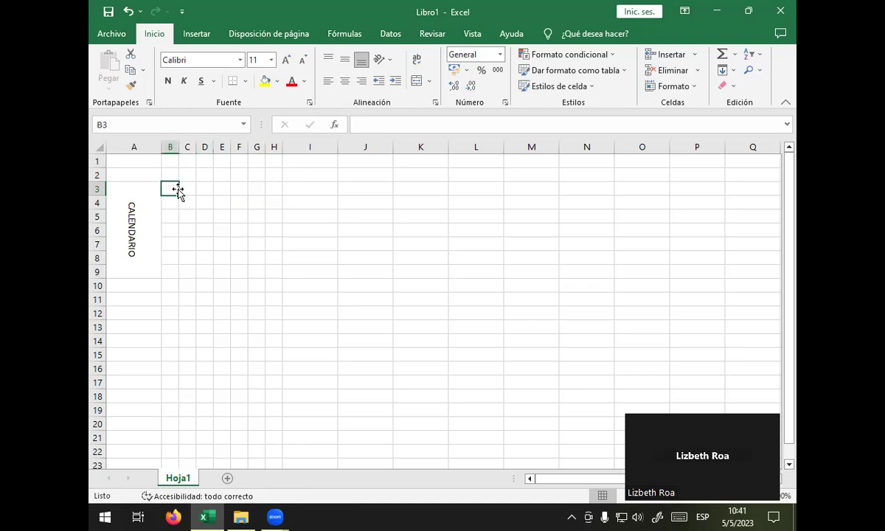
left_click_drag(174, 188, 281, 205)
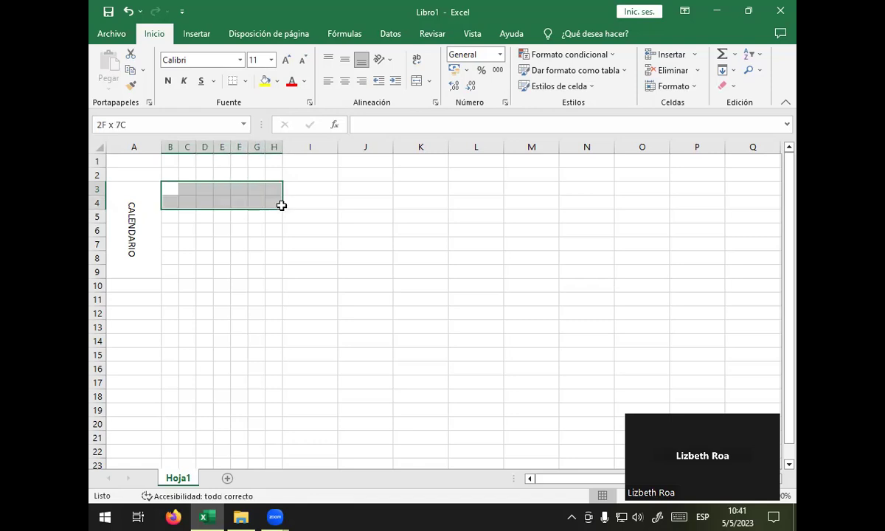
left_click_drag(281, 205, 286, 204)
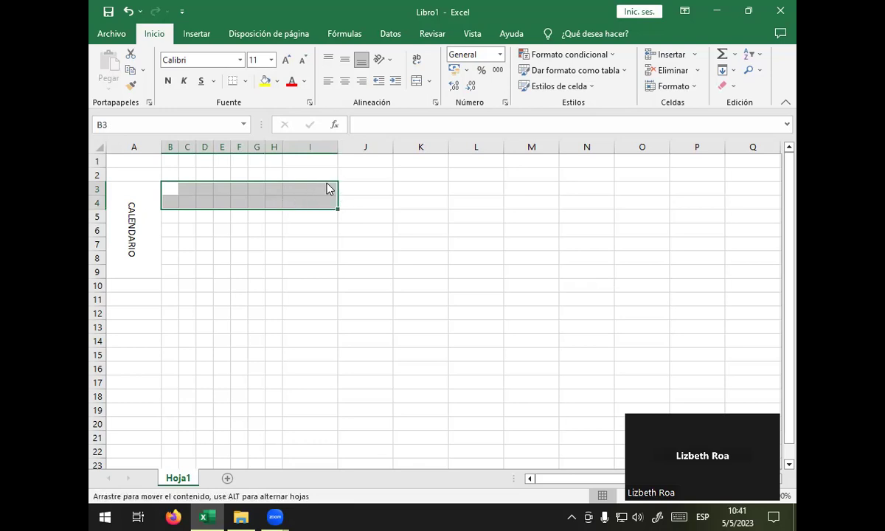
left_click(299, 188)
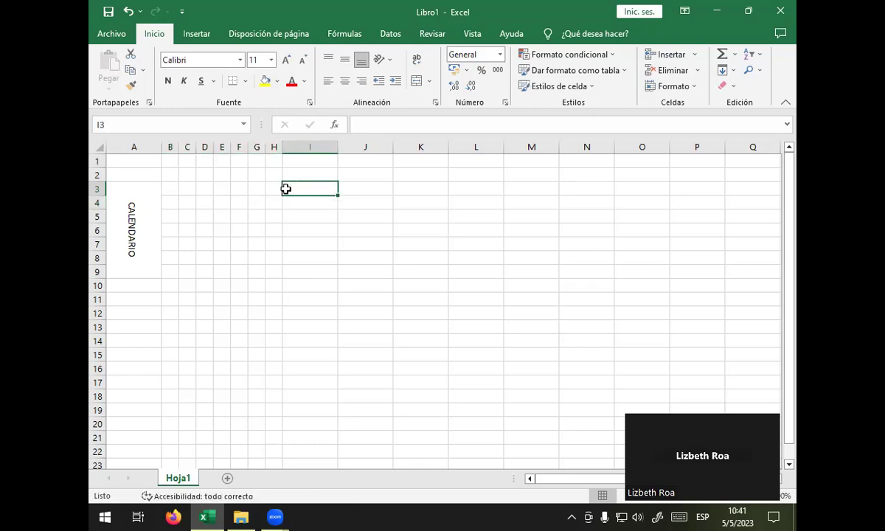
left_click(172, 188)
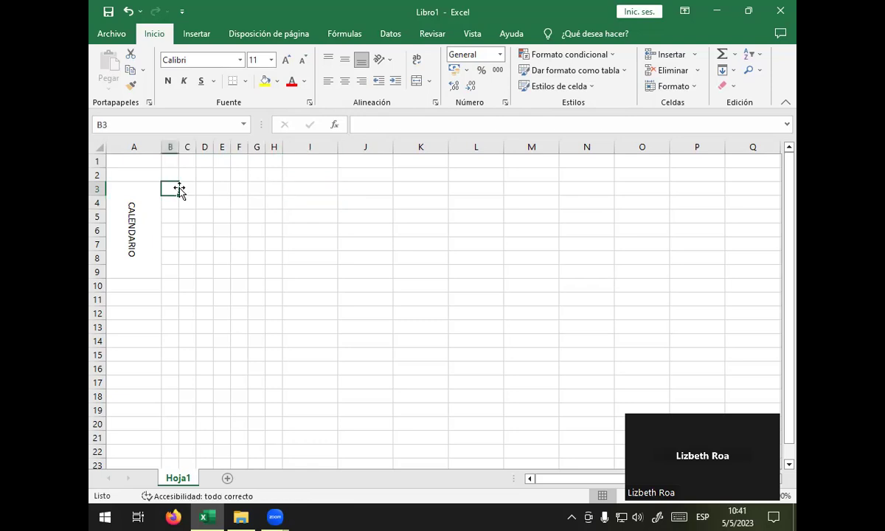
left_click_drag(174, 187, 257, 189)
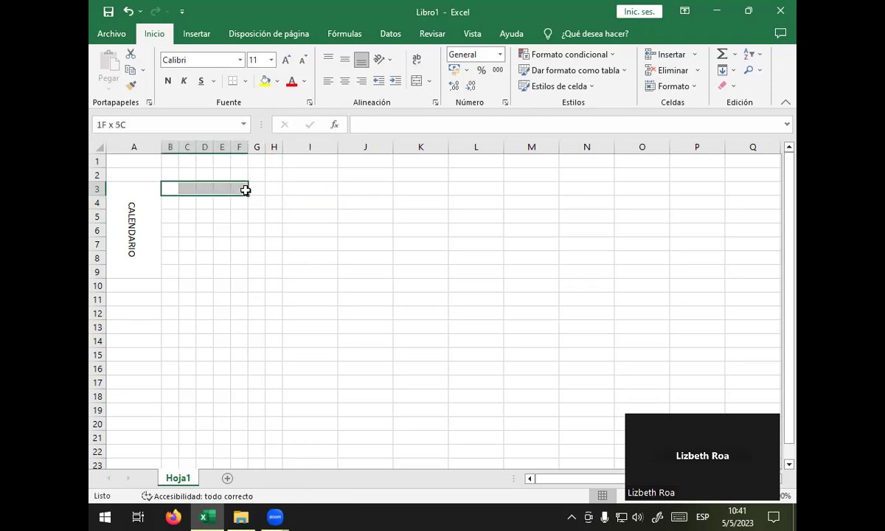
left_click_drag(257, 189, 275, 200)
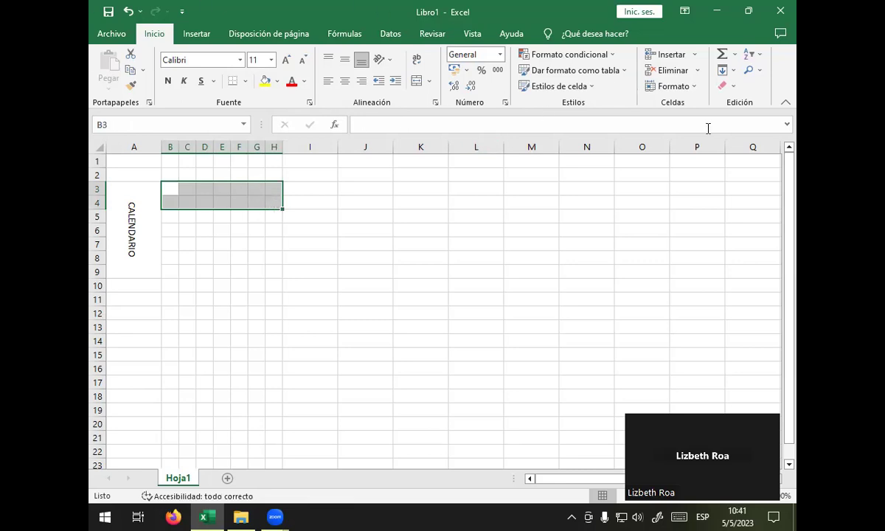
left_click(430, 83)
left_click(438, 100)
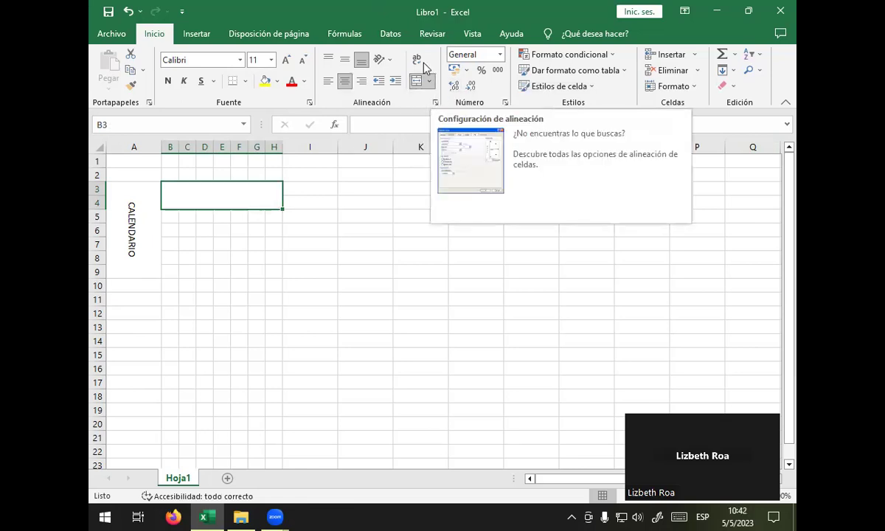
- Set the merged header cell's font to Arial Black, size 16
left_click(381, 61)
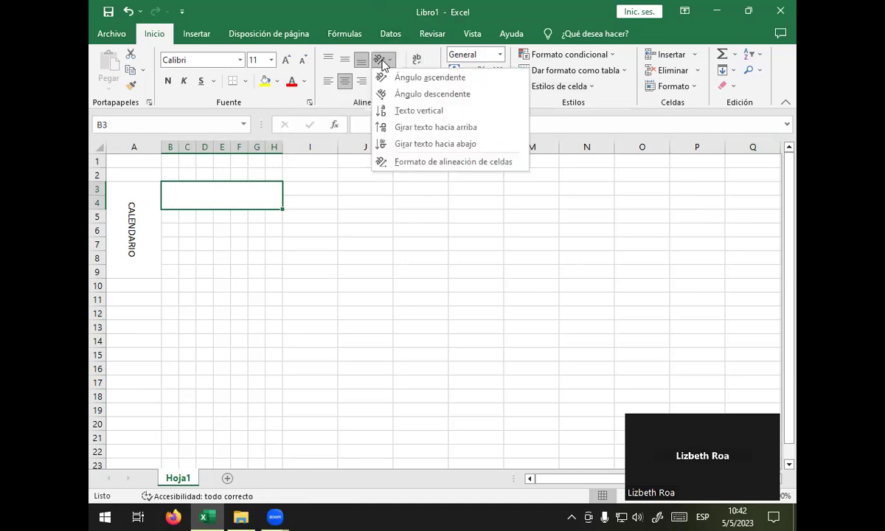
left_click(229, 61)
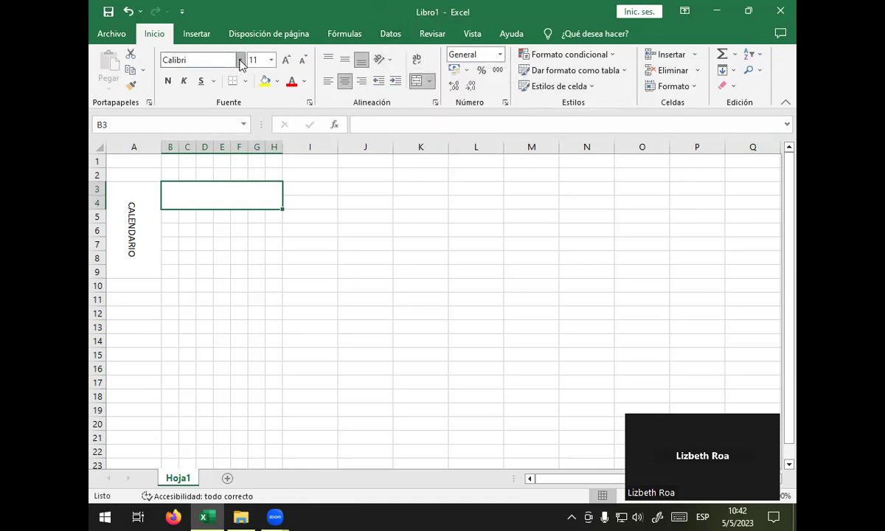
left_click(240, 60)
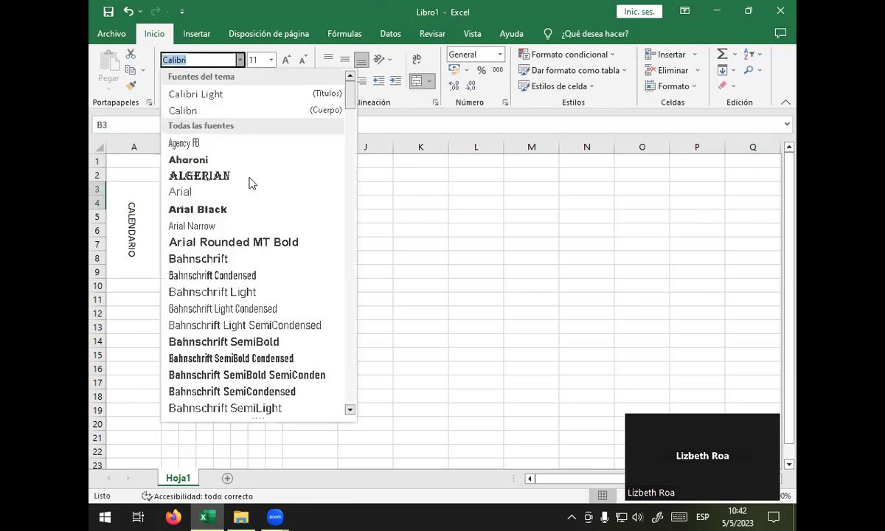
left_click(250, 210)
left_click(271, 60)
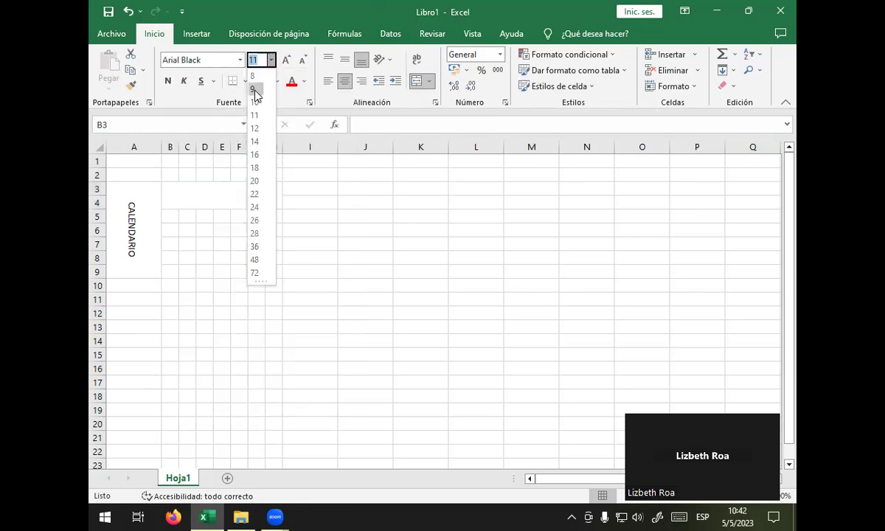
left_click(261, 154)
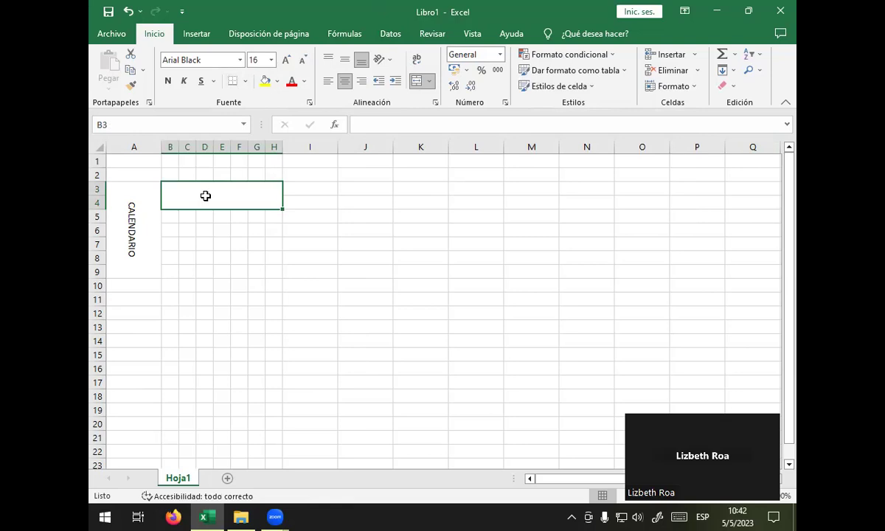
- Switch the header font colour to red and enter ENERO in merged cell B3
type("ENERO")
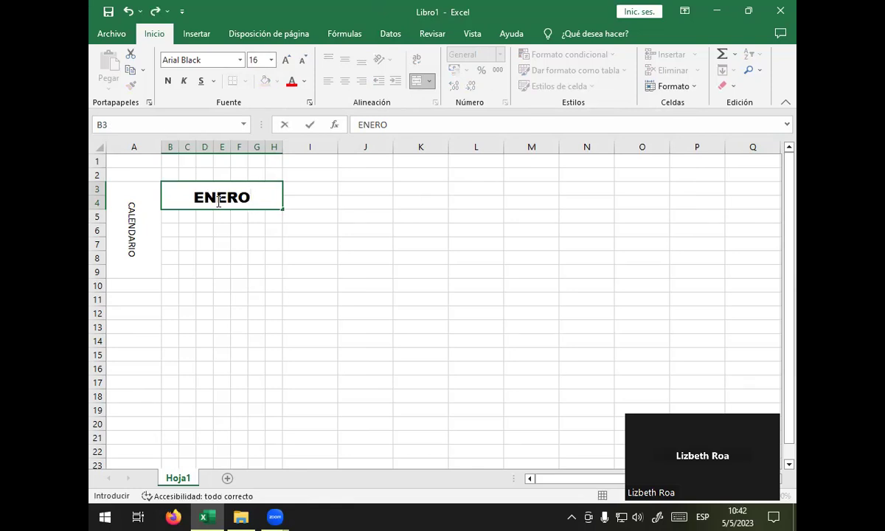
key("BackSpace")
key("BackSpace")
key("BackSpace")
key("BackSpace")
left_click(303, 82)
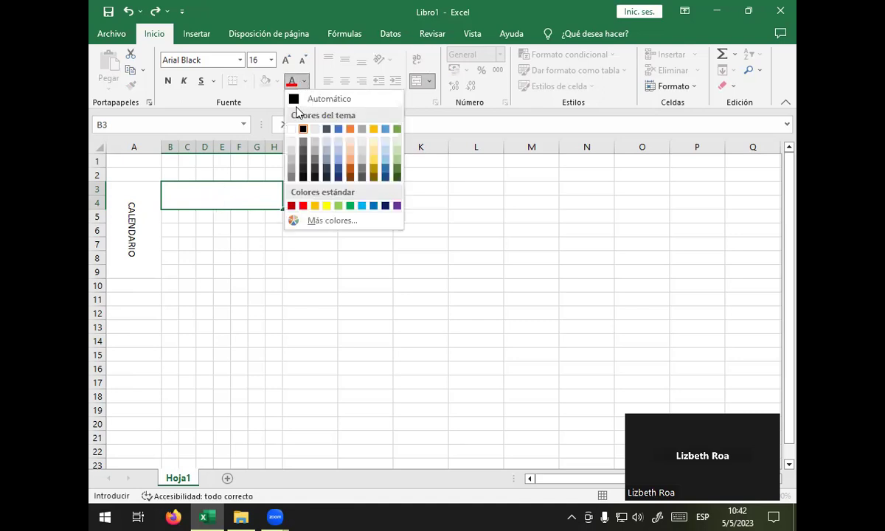
left_click(301, 205)
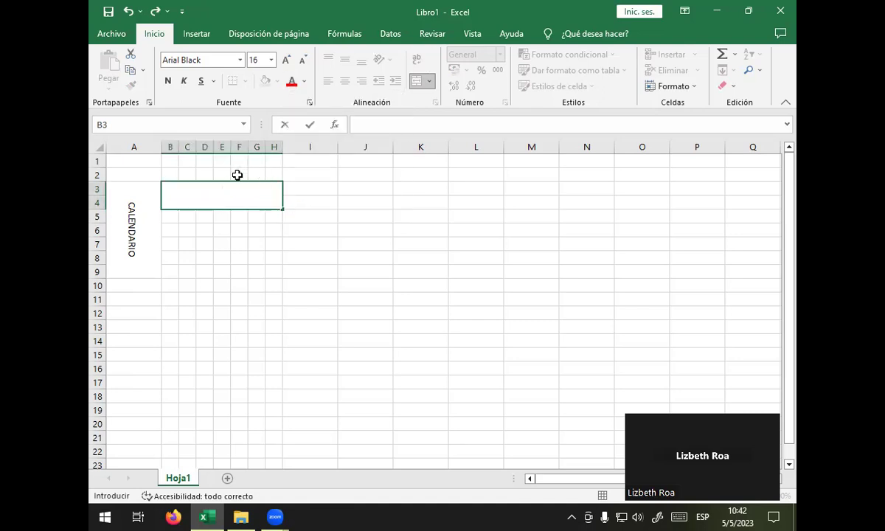
type("ENERO")
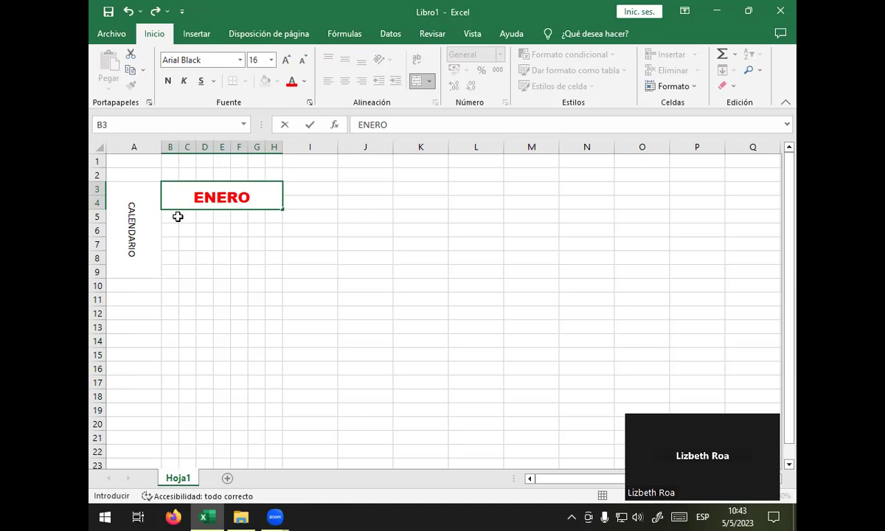
- Enter the weekday initials D, L, M, M in cells B5 through E5
left_click(176, 216)
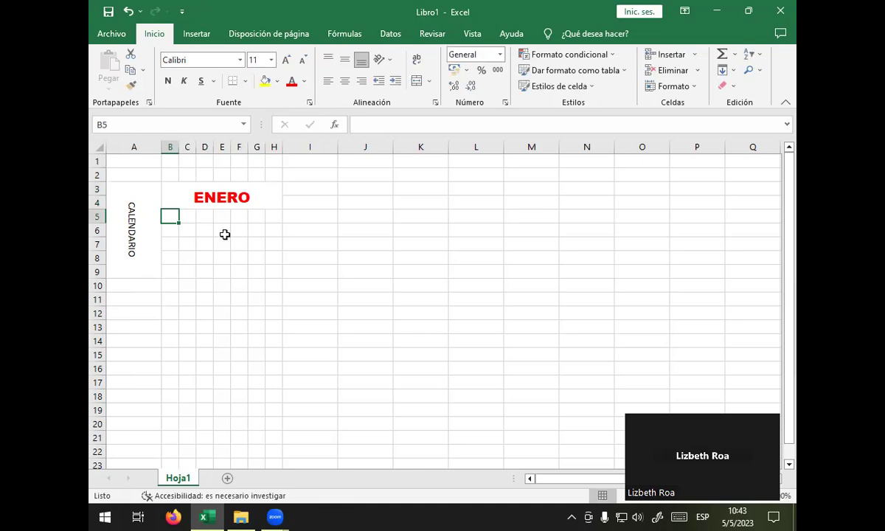
type("D")
left_click(188, 216)
type("L")
left_click(205, 216)
type("M")
left_click(222, 216)
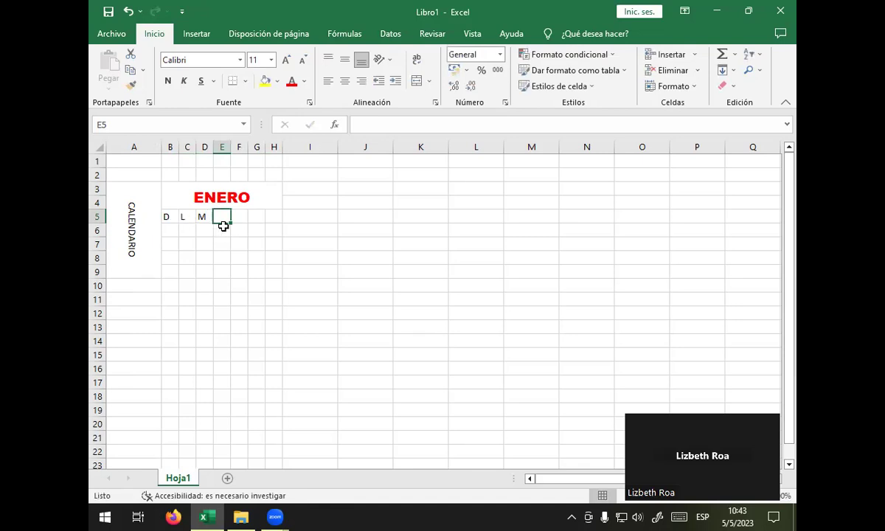
type("M")
- Finish the weekday row with J, V, S in F5–H5, then open the system calendar
left_click(240, 221)
type("J")
left_click(257, 216)
type("V")
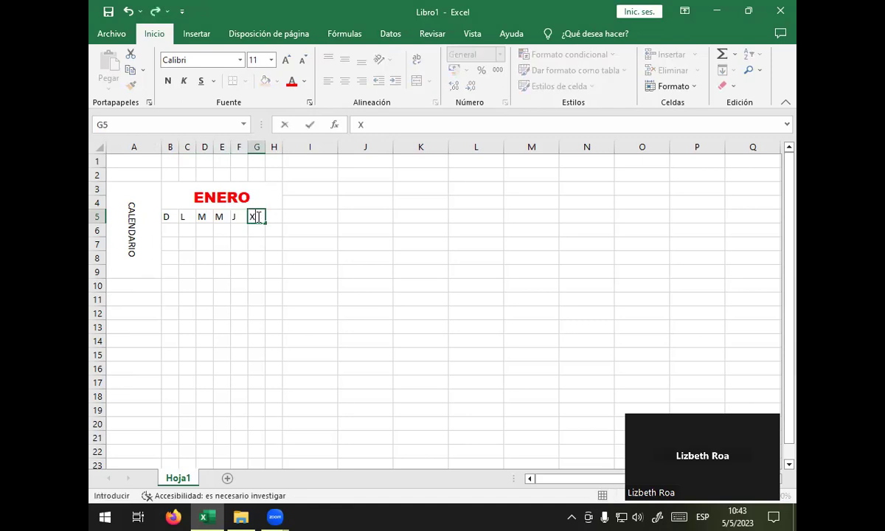
type("V")
key("BackSpace")
type("V")
left_click(278, 220)
type("S")
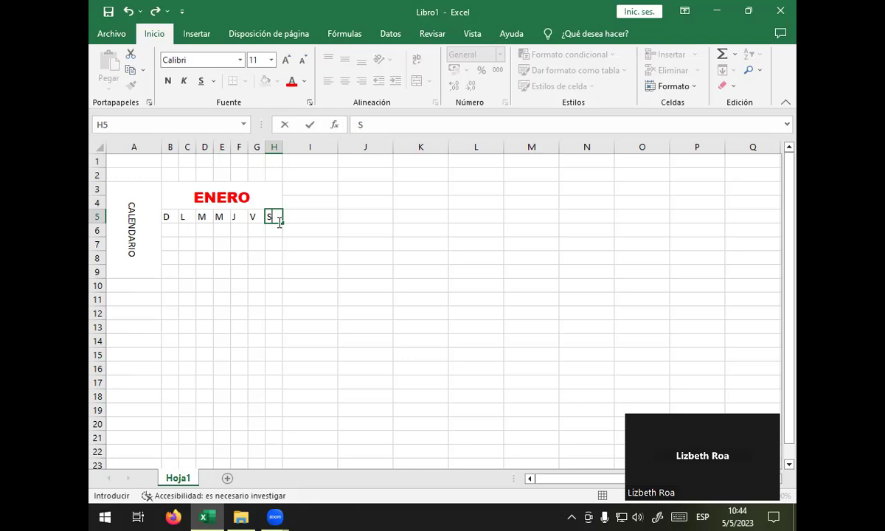
left_click(163, 231)
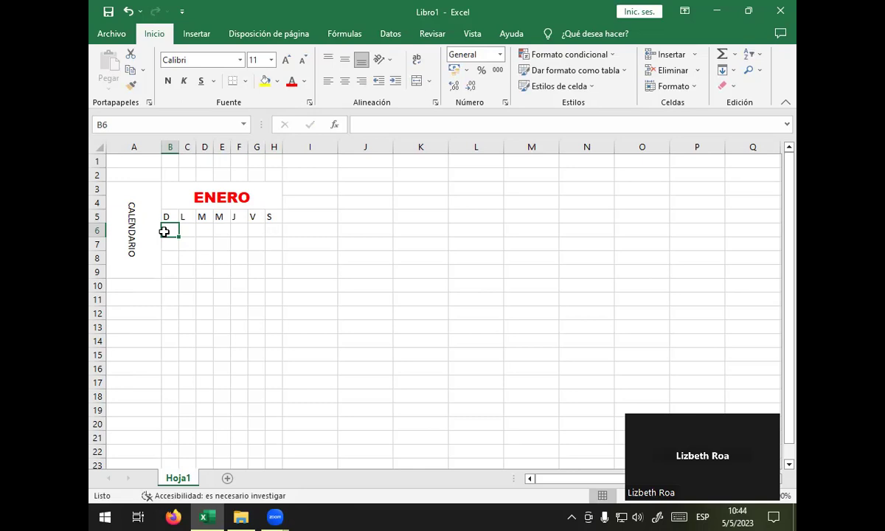
left_click(714, 513)
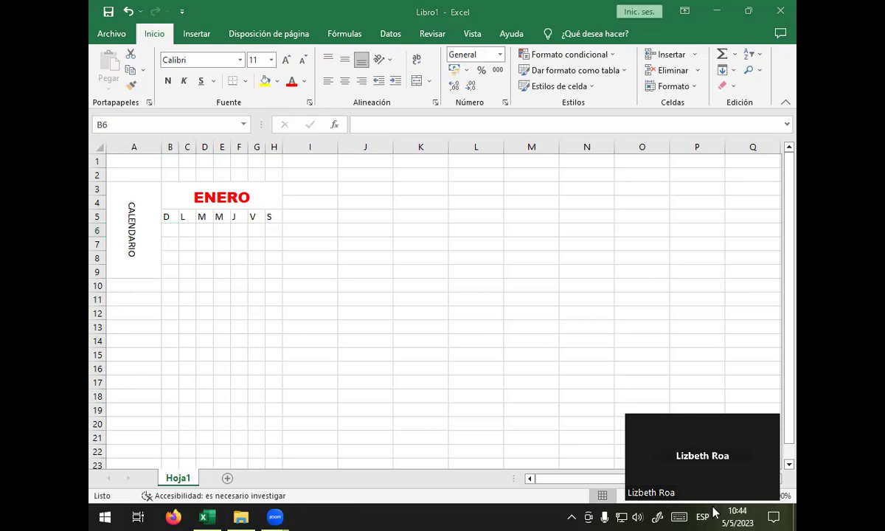
left_click(714, 513)
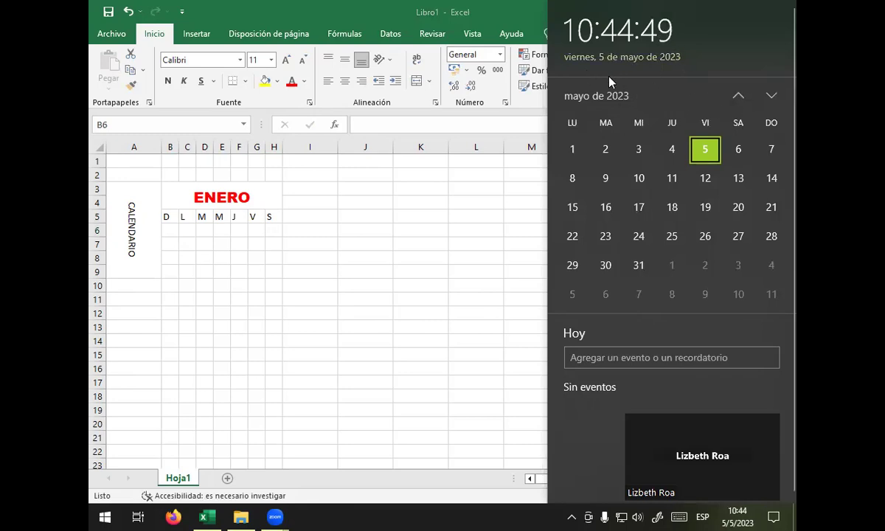
left_click(594, 95)
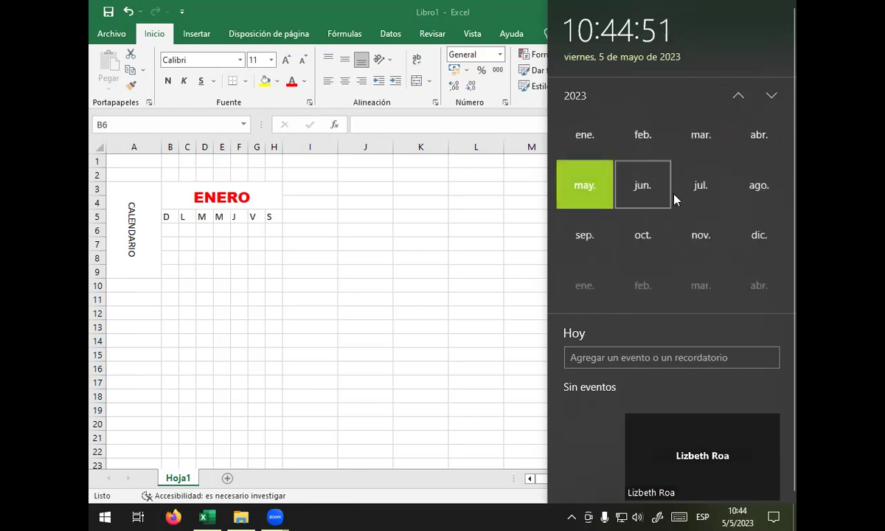
left_click(587, 141)
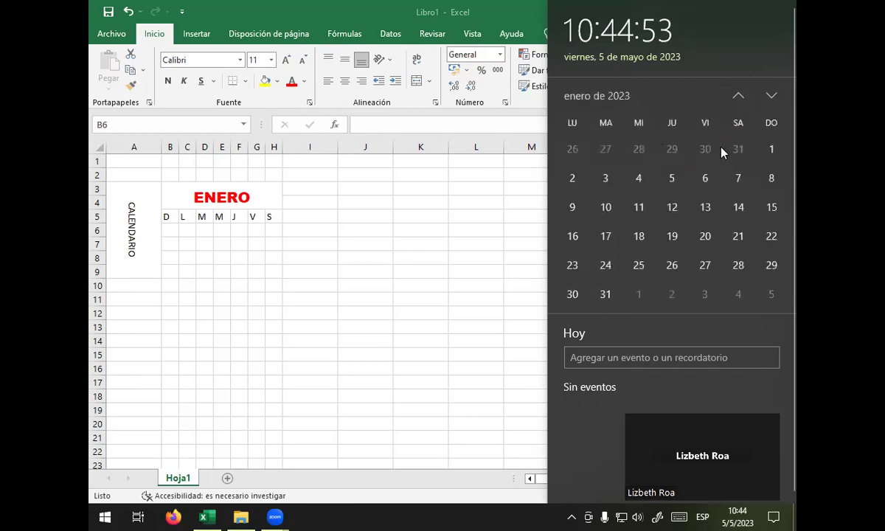
- Enter dates 1 to 7 across row 6, from B6 to H6
left_click(169, 229)
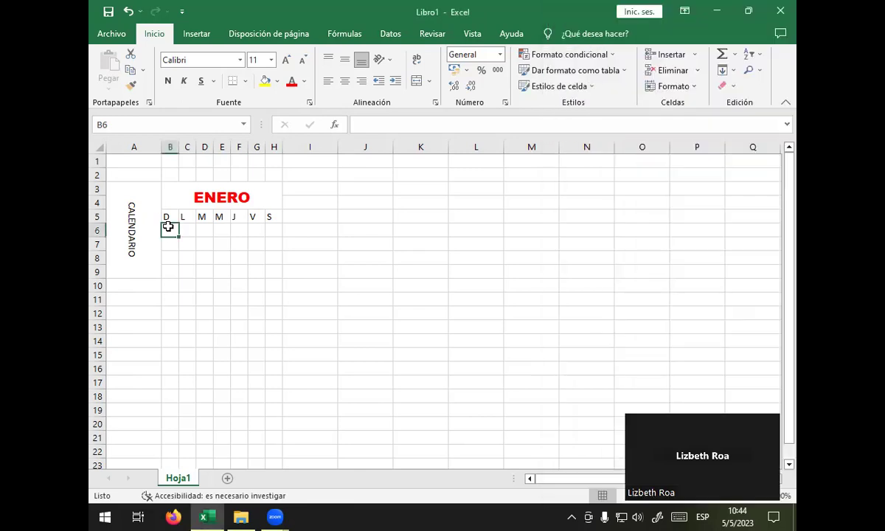
type("1")
key("Tab")
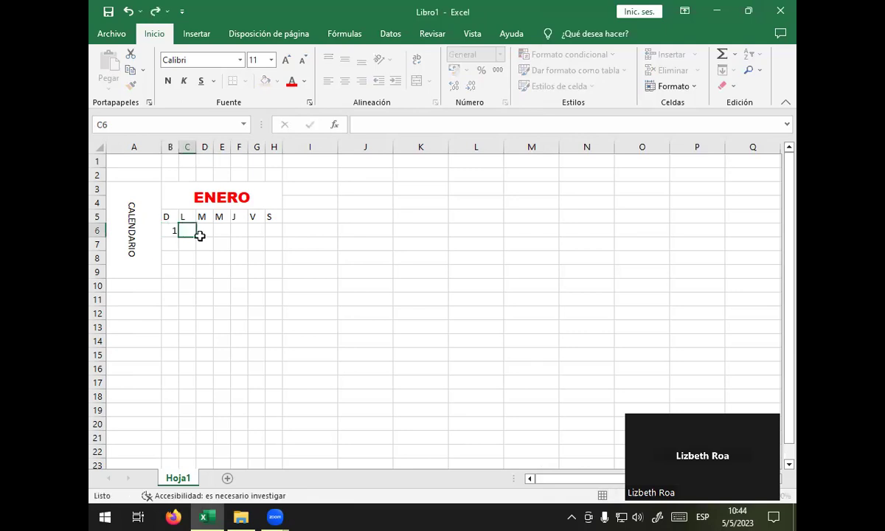
type("2")
key("Tab")
type("3")
left_click(218, 233)
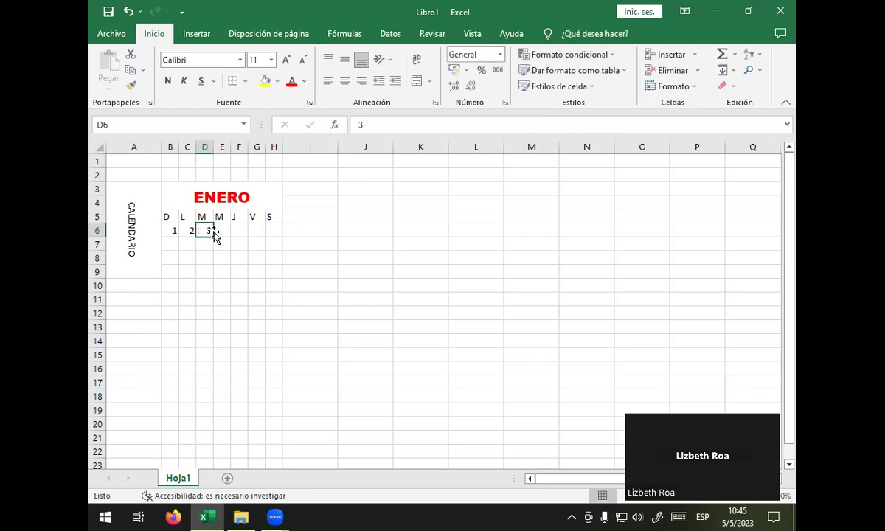
type("4")
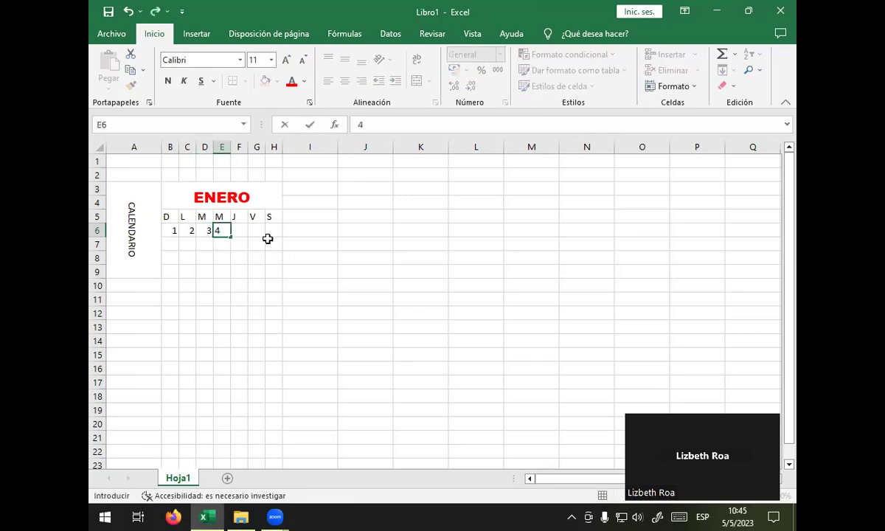
left_click(241, 229)
type("5")
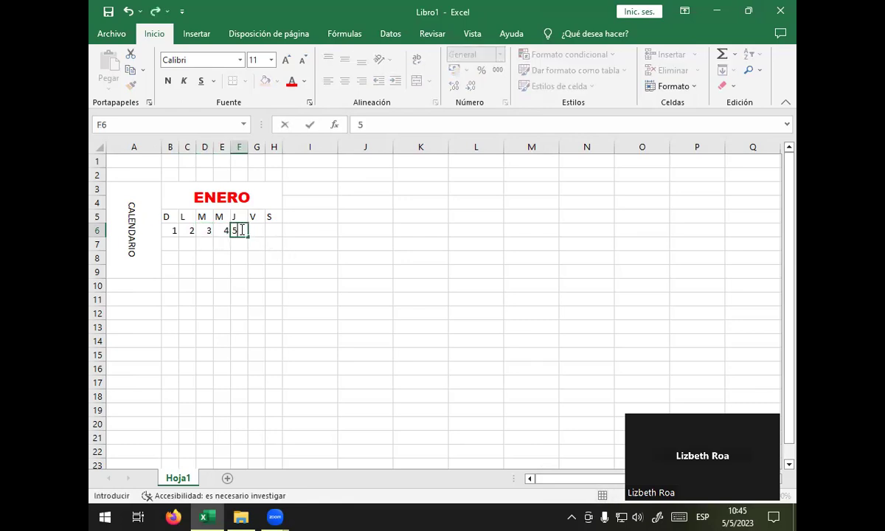
left_click(253, 231)
type("6")
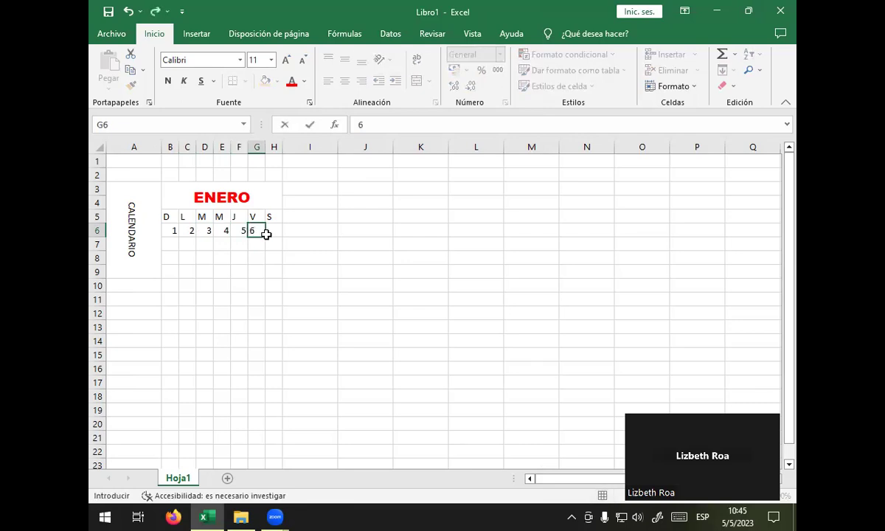
left_click(274, 231)
type("7")
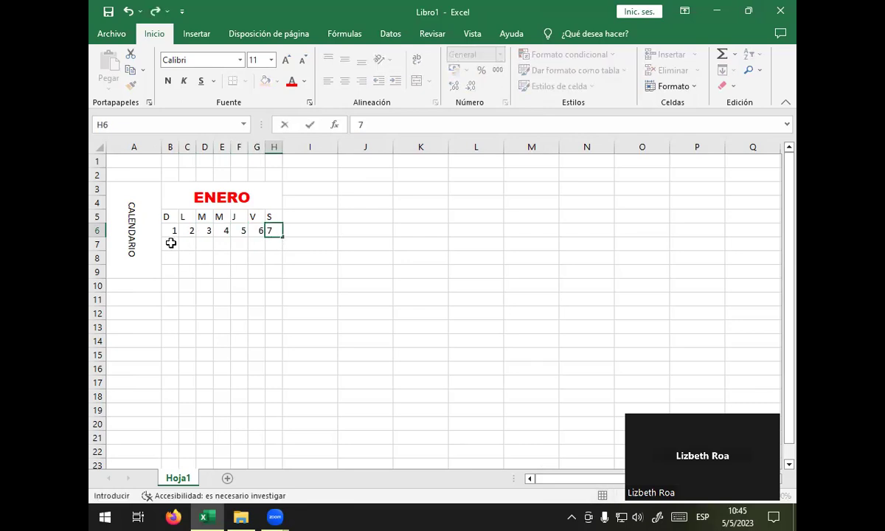
- Fill row 7 with the second week's dates, 8 through 14
left_click(170, 243)
type("8")
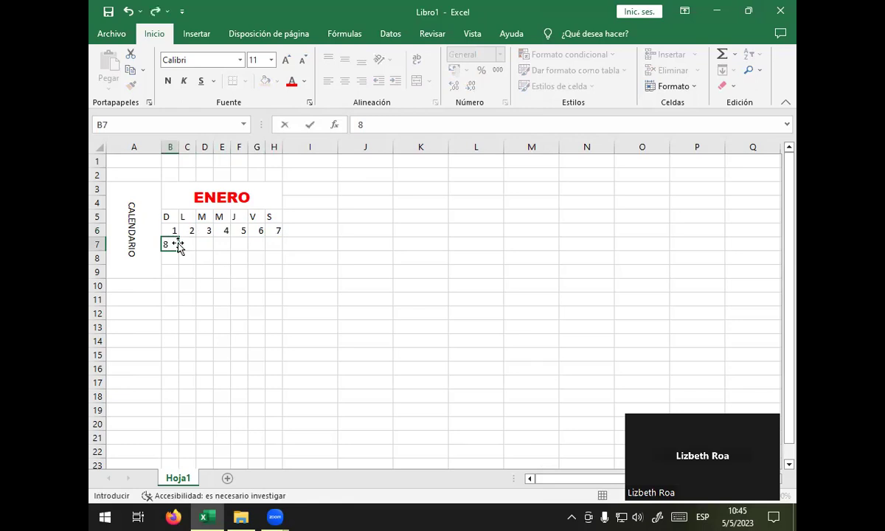
left_click(190, 244)
type("9")
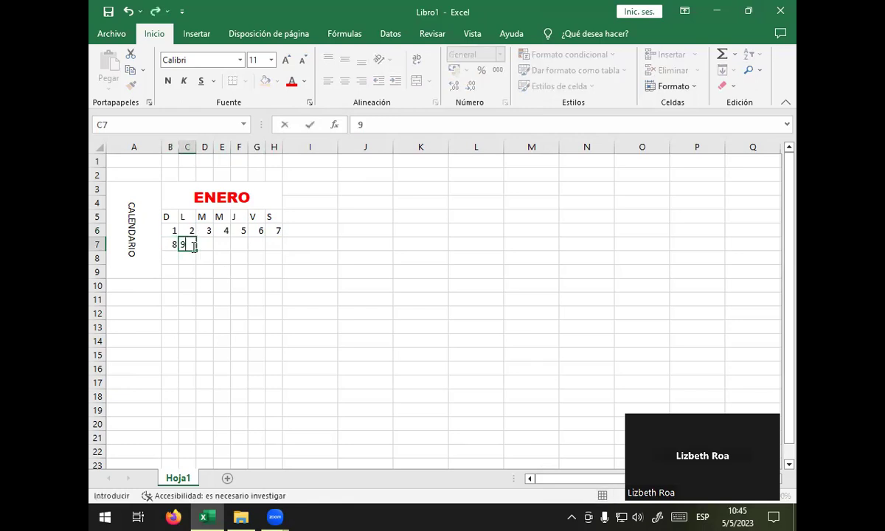
key("Right")
type("10")
key("Right")
type("11")
key("Right")
type("12")
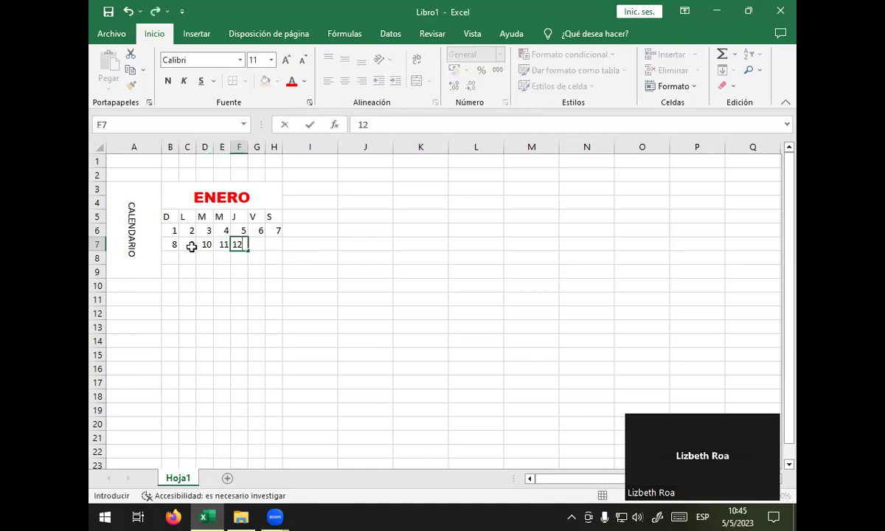
key("Right")
type("13")
key("Right")
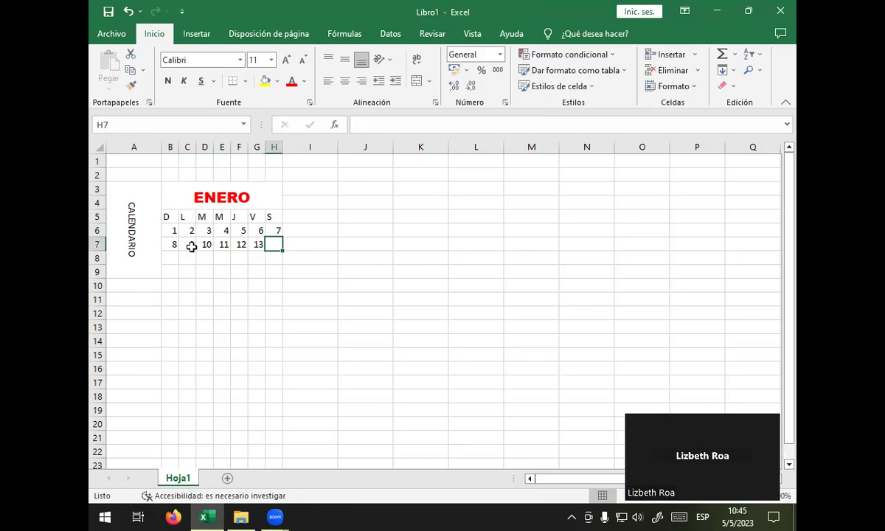
type("14")
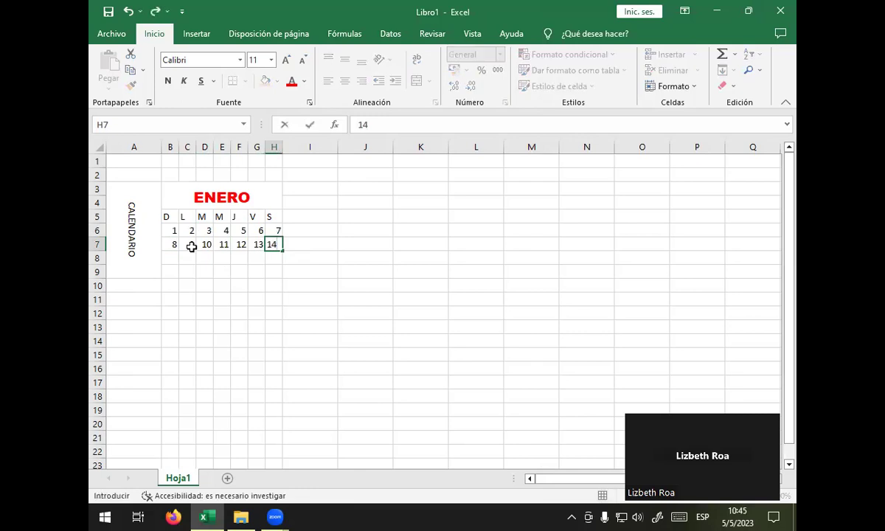
key("Return")
- Fill row 8 with dates 15 through 21, correcting mistyped digits
key("Left")
key("Left")
key("Left")
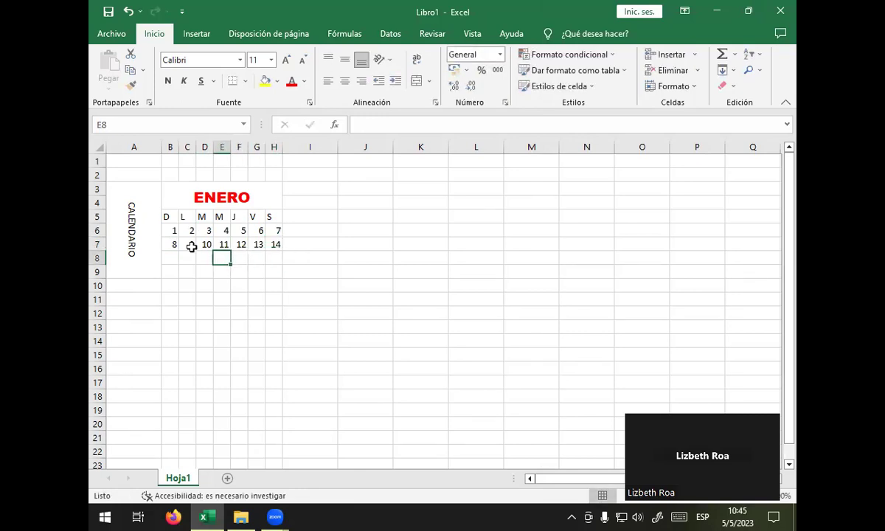
key("Left")
key("Left")
key("Left")
key("Right")
type("15")
key("Right")
type("16")
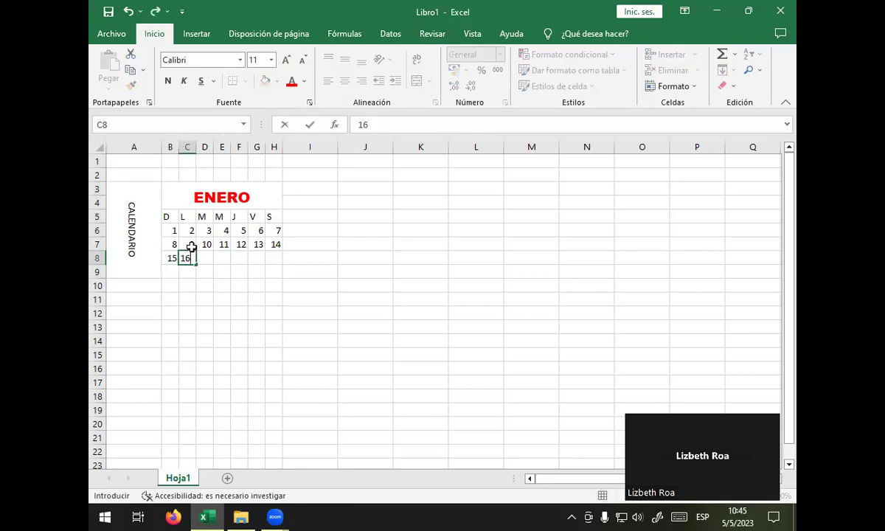
key("Right")
type("17")
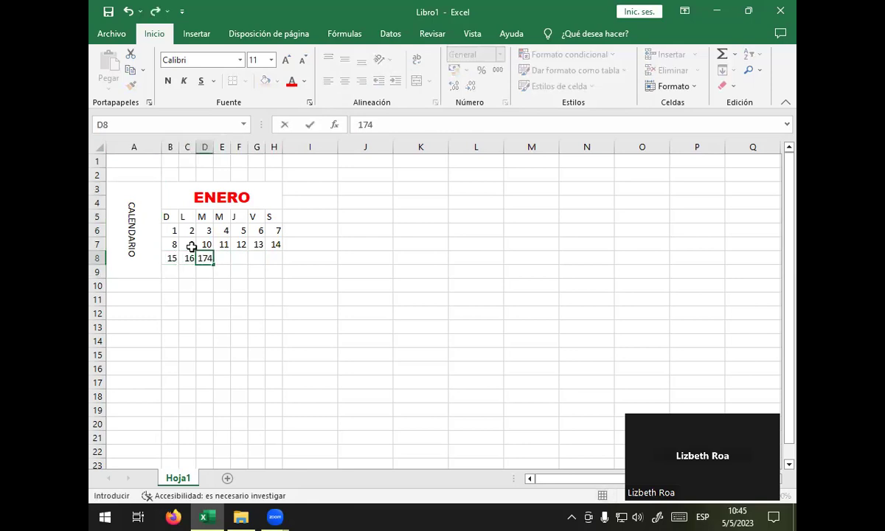
key("Return")
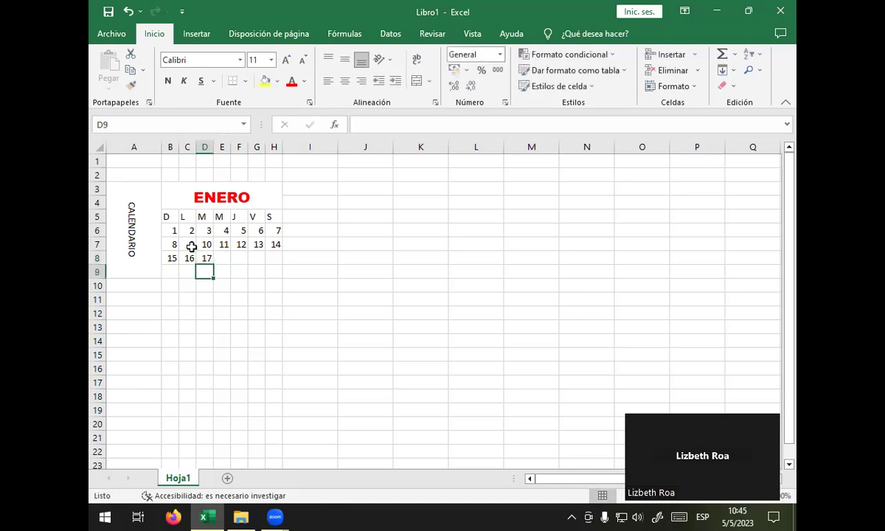
key("Up")
key("Right")
type("18")
key("Tab")
type("196")
key("BackSpace")
key("Tab")
type("20")
key("Tab")
type("2")
key("BackSpace")
type("21")
key("Left")
- Fill row 9 with dates 22 through 28
key("Left")
key("Left")
key("Left")
key("Left")
key("Down")
key("Left")
type("22")
key("Tab")
type("23")
key("Tab")
type("24")
key("Down")
key("Up")
key("Right")
type("25")
key("Tab")
type("26")
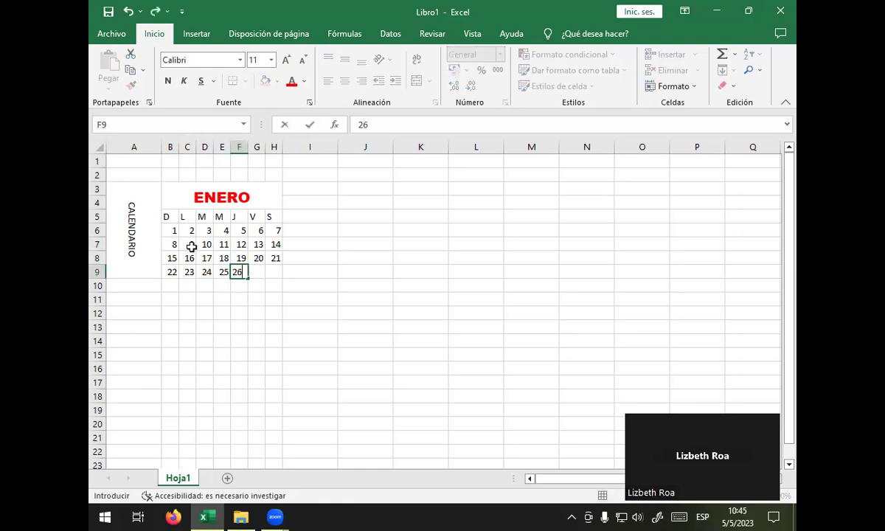
key("Down")
key("Up")
key("Right")
type("27")
key("Tab")
type("28")
key("Return")
- Enter 29, 30 and 31 in B10 through D10
key("Left")
key("Left")
key("Left")
key("Left")
key("Left")
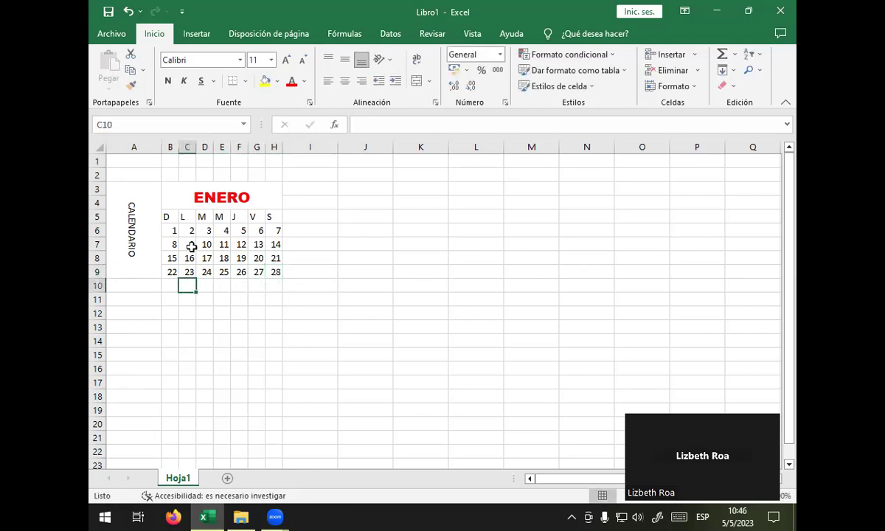
key("Left")
type("29")
key("Tab")
type("30")
key("Tab")
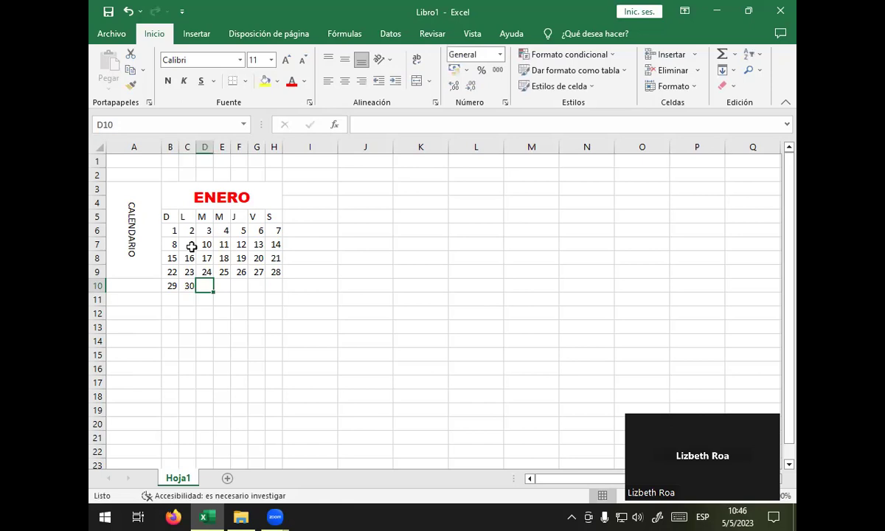
type("31")
key("Tab")
key("Down")
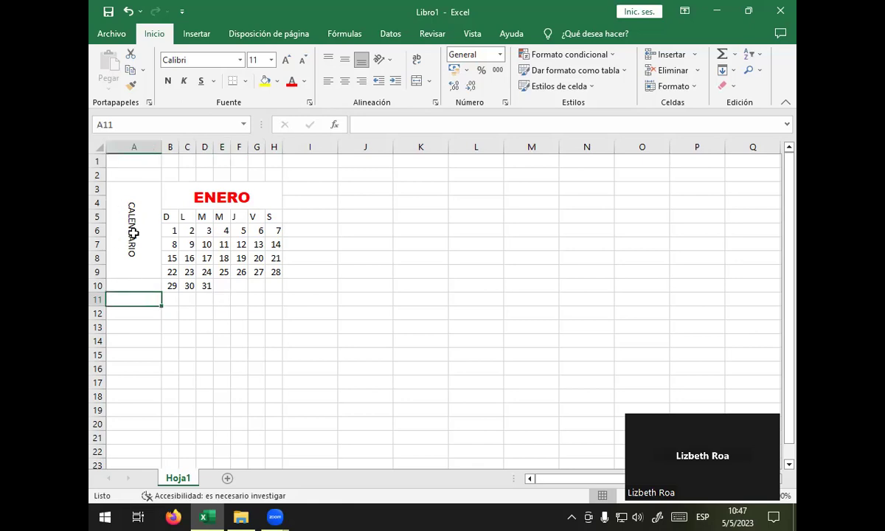
- Drag from B6 to H10 to select the January date range
left_click(175, 231)
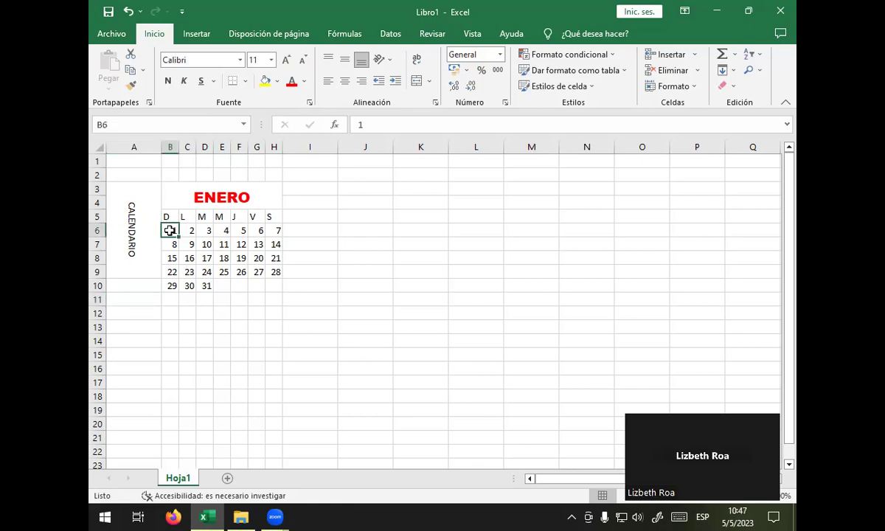
mouse_move(174, 230)
left_mouse_down()
mouse_move(276, 245)
mouse_move(273, 287)
left_mouse_up()
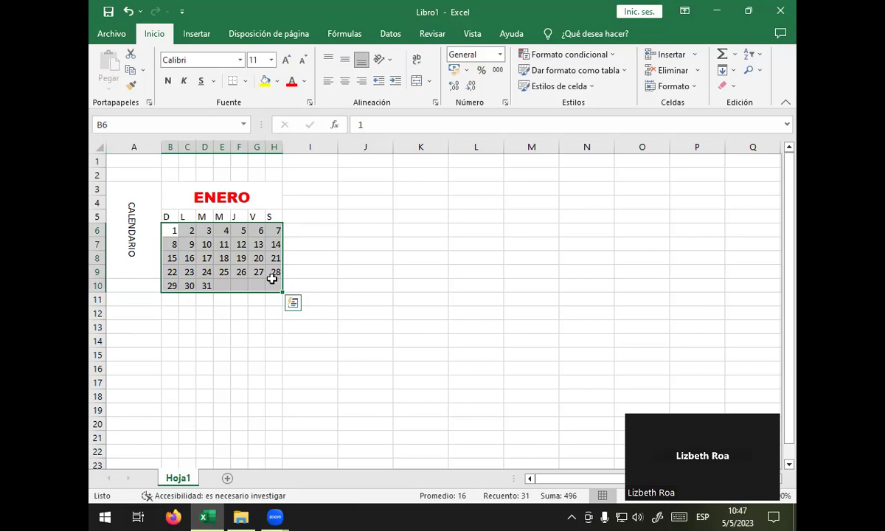
right_click(273, 267)
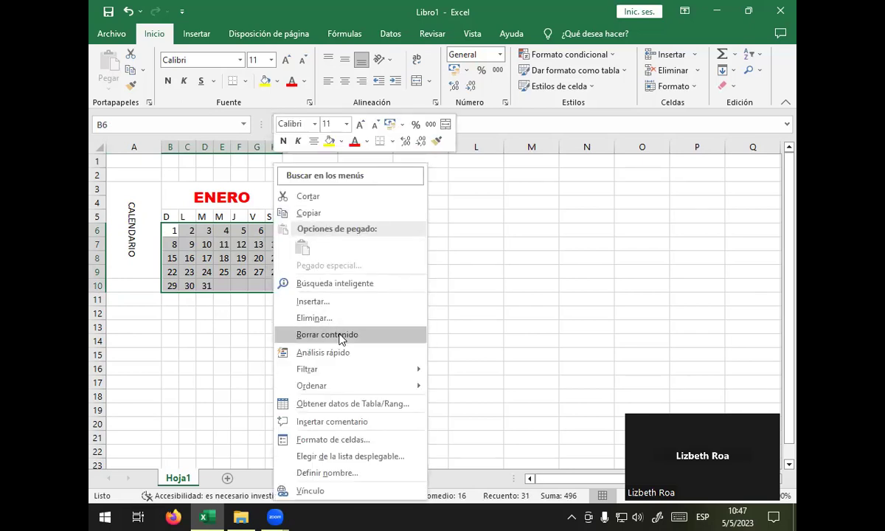
left_click(350, 438)
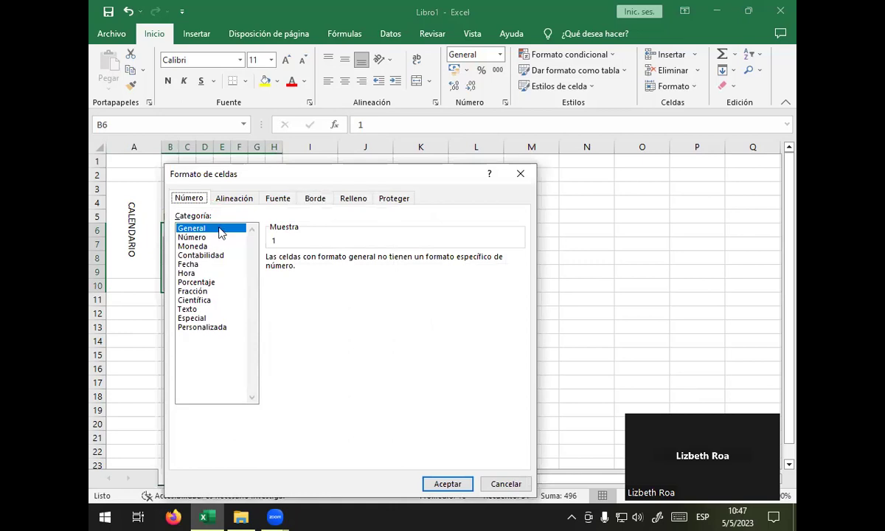
left_click(316, 196)
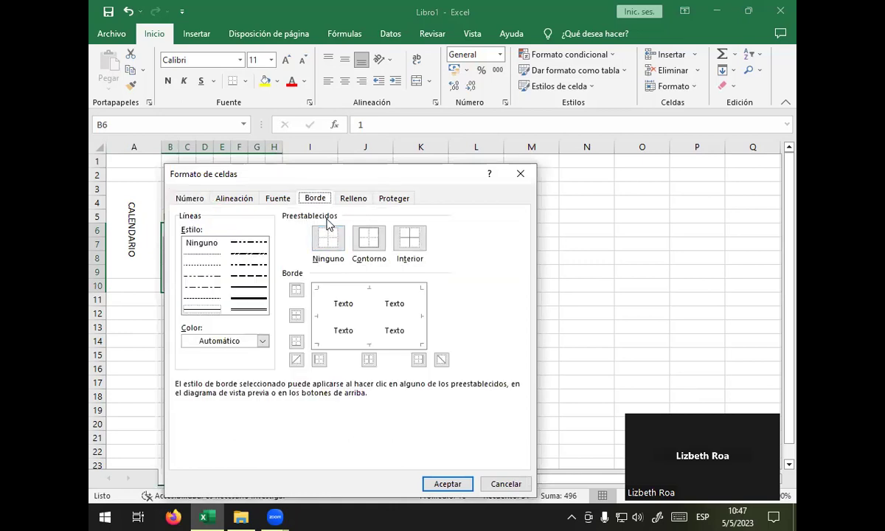
left_click(328, 237)
left_click(521, 174)
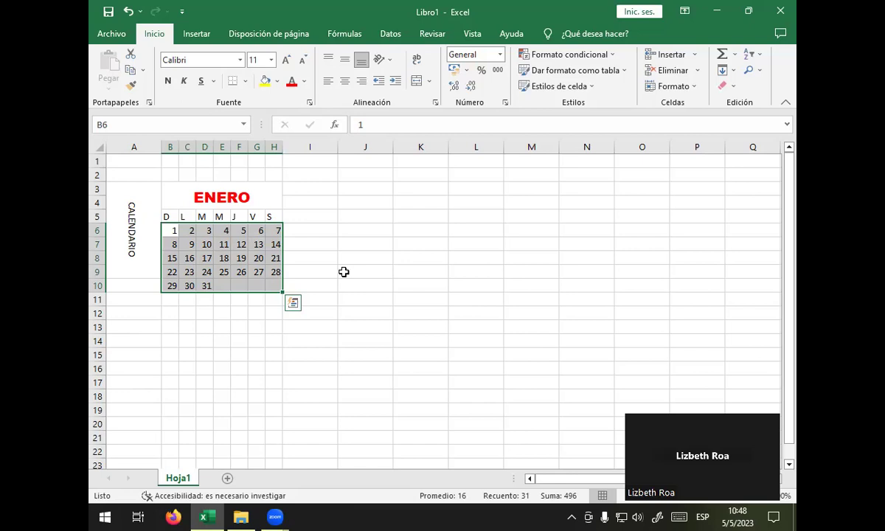
key("ctrl+1")
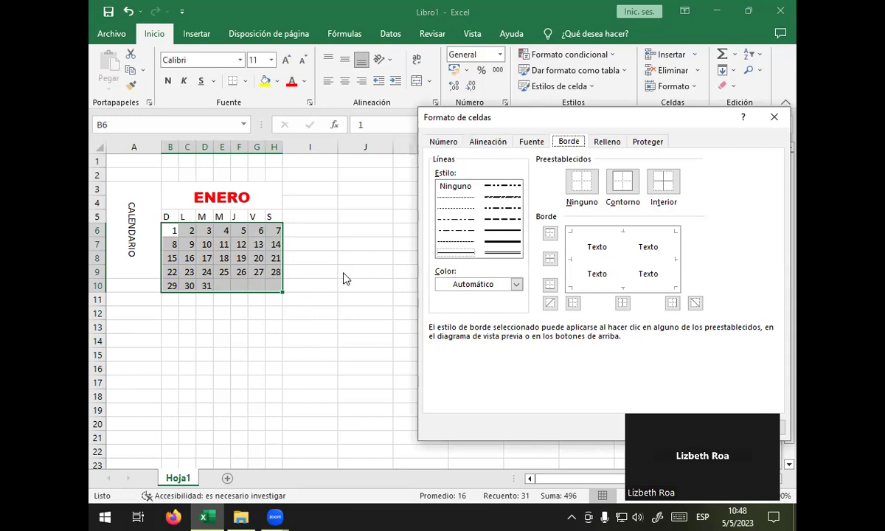
left_click(773, 117)
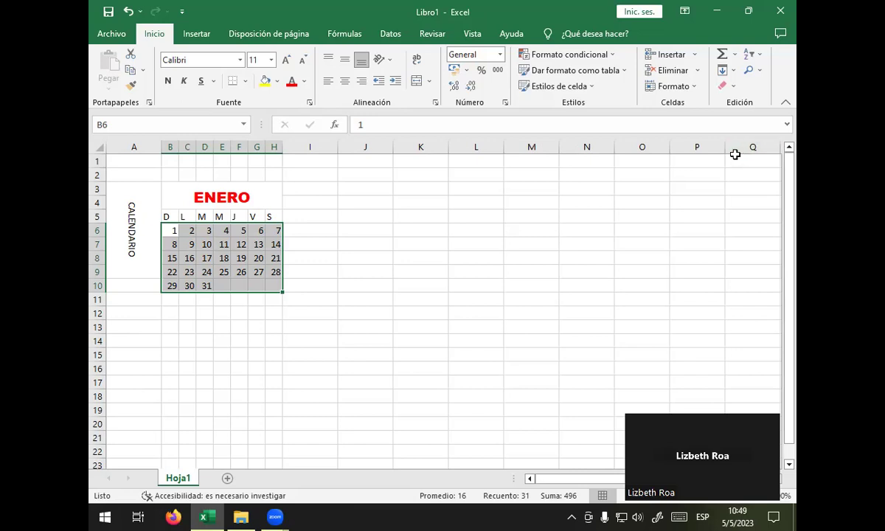
- Give the date block B6:H10 a double-line outline border
left_click(246, 82)
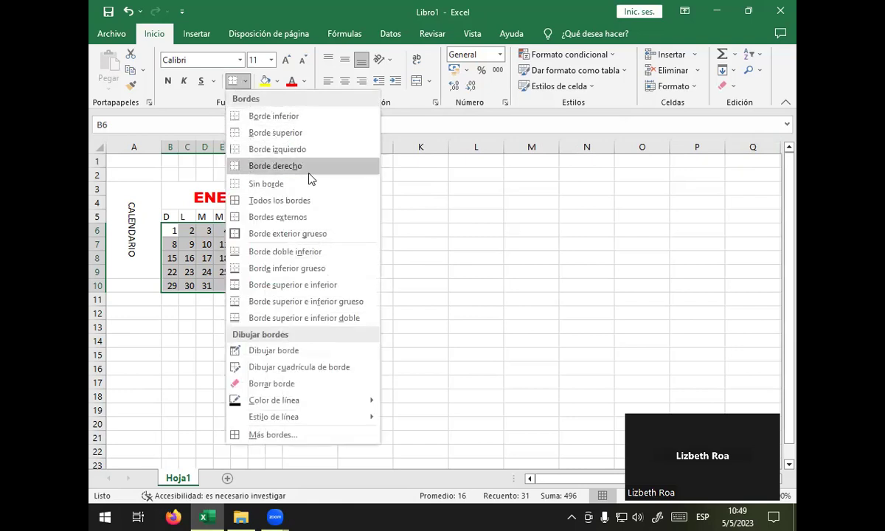
left_click(339, 438)
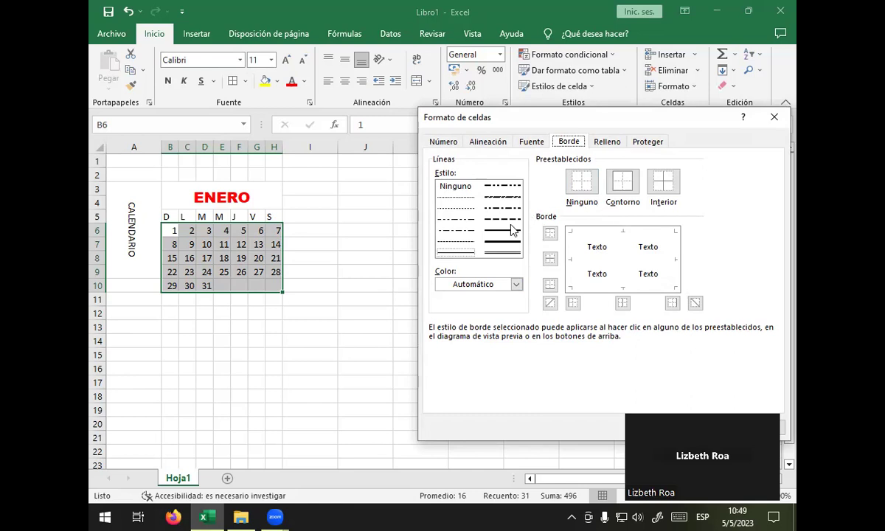
left_click(516, 255)
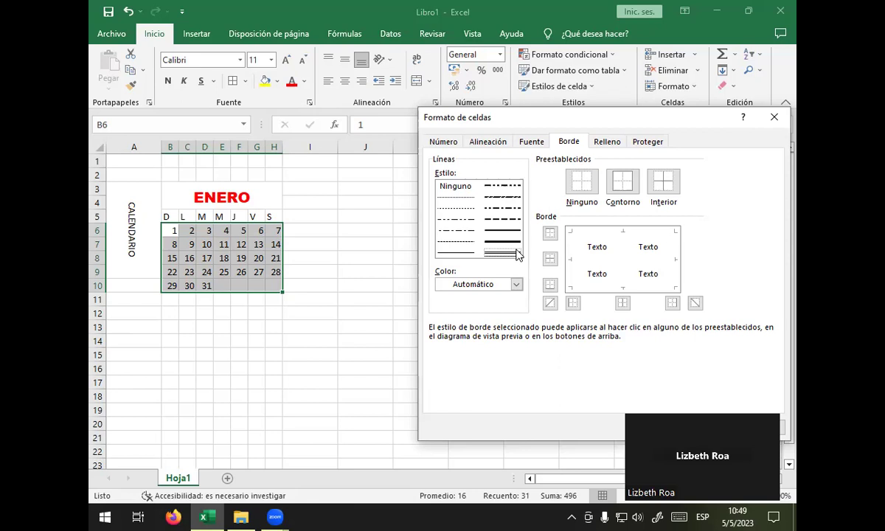
left_click(625, 189)
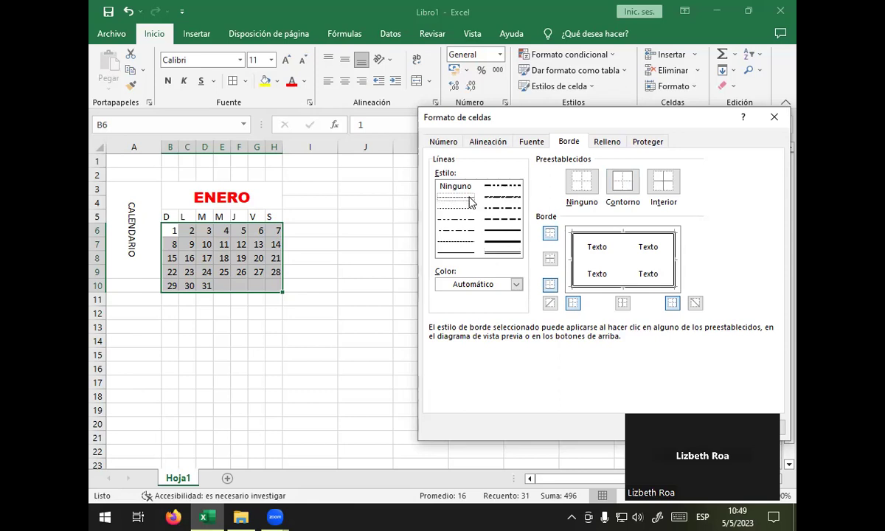
- Add inner lines between the dates, ending with thin solid verticals, and apply the borders
left_click(454, 197)
left_click(667, 189)
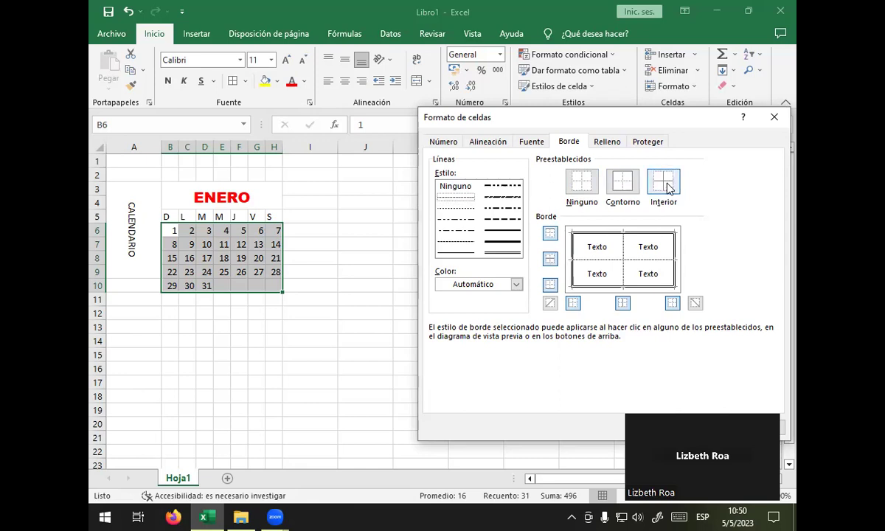
left_click(622, 302)
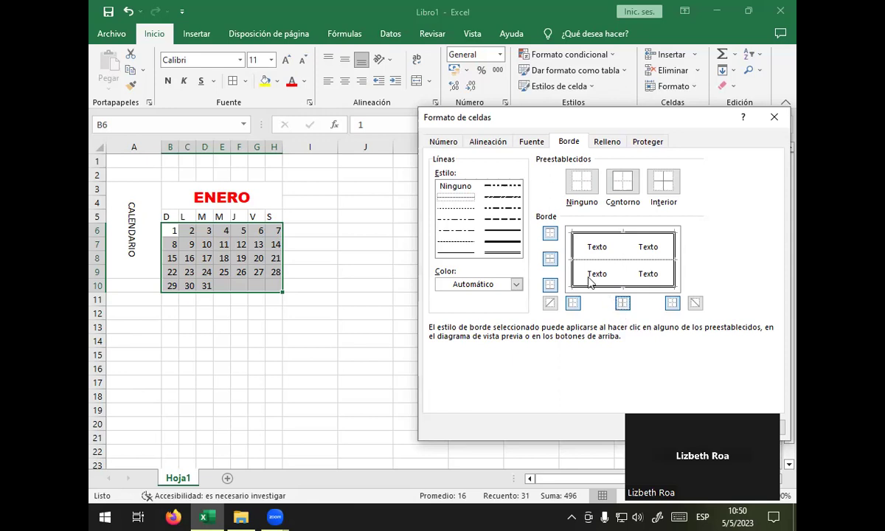
left_click(550, 260)
left_click(551, 259)
left_click(550, 263)
left_click(553, 260)
left_click(470, 253)
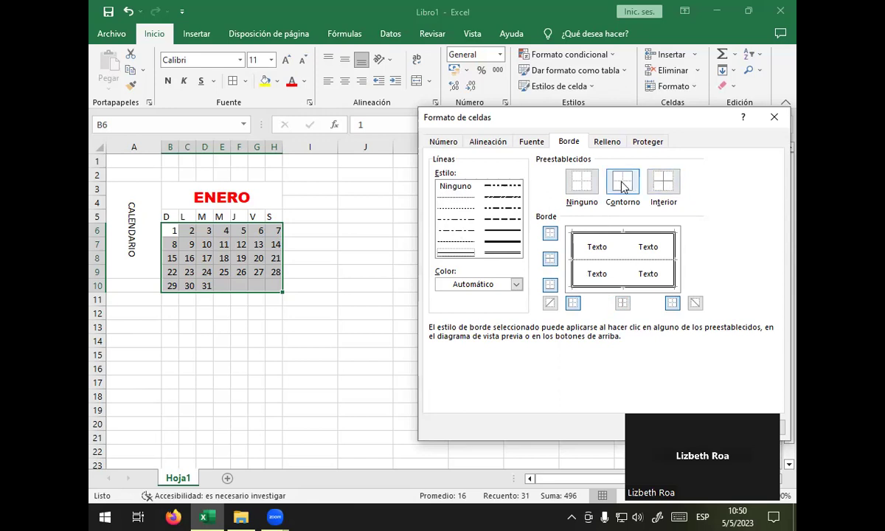
left_click(624, 303)
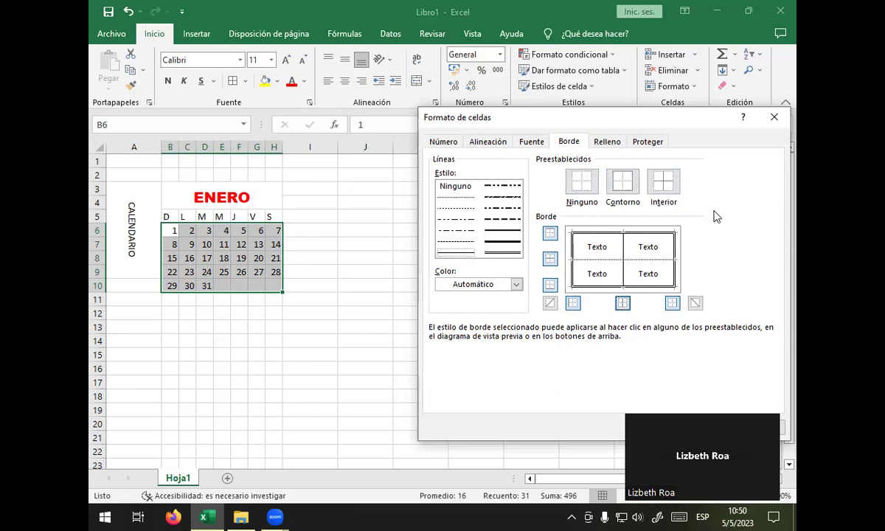
left_click(697, 425)
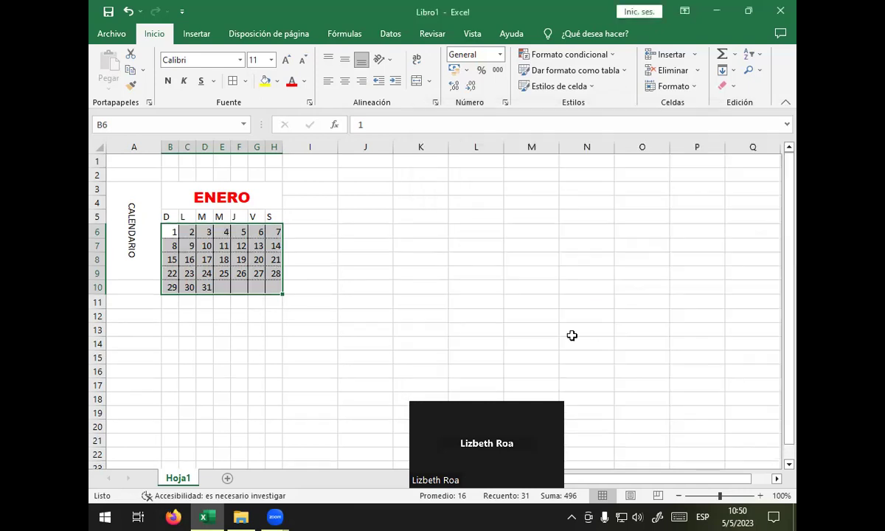
left_click(668, 354)
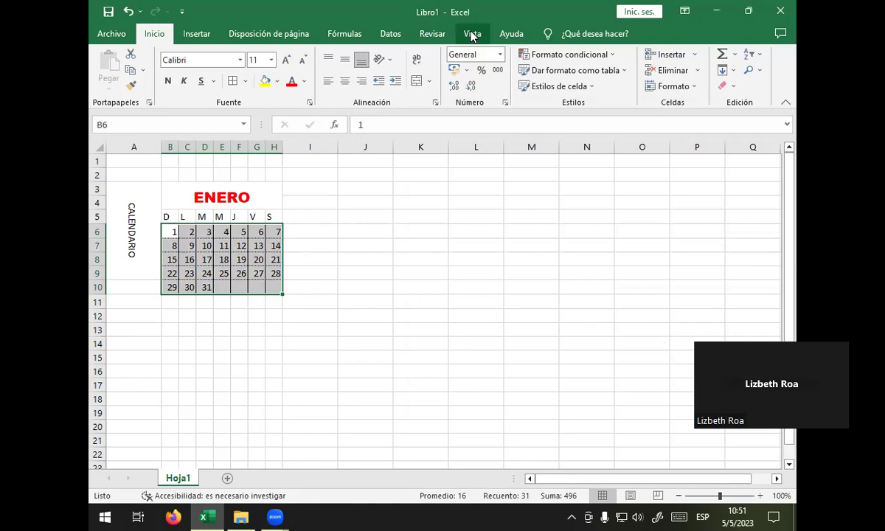
left_click(472, 36)
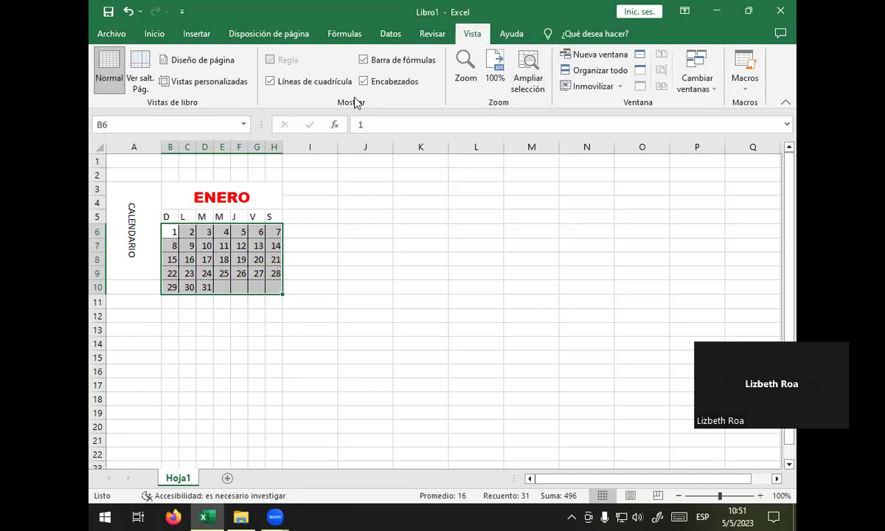
left_click(271, 83)
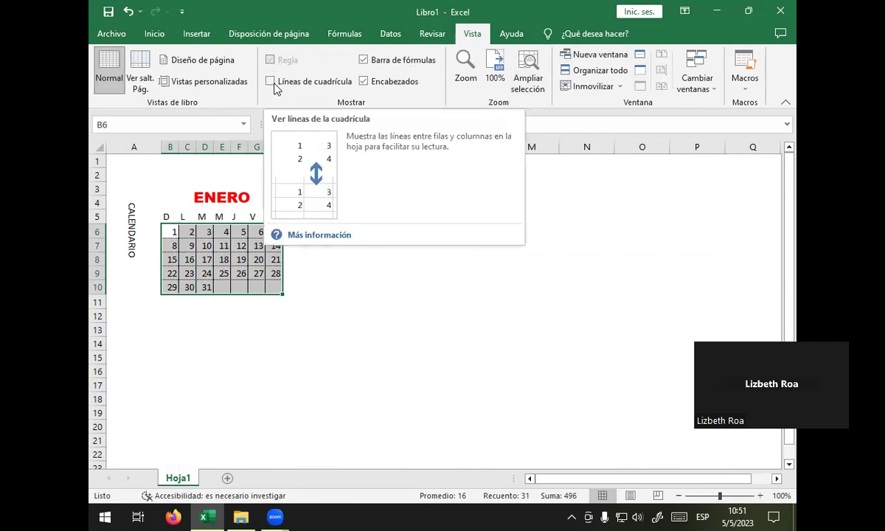
left_click(428, 313)
left_click(217, 193)
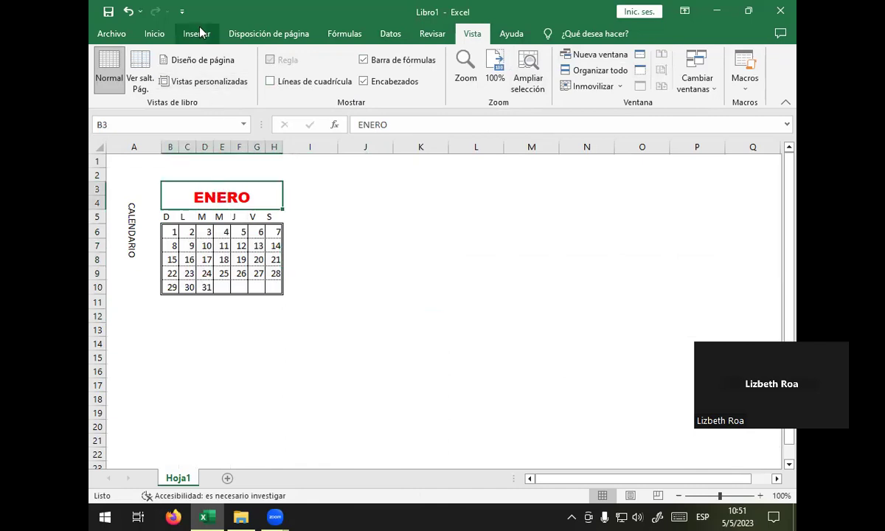
- Frame the merged ENERO title block with a double-line outline border
left_click(155, 35)
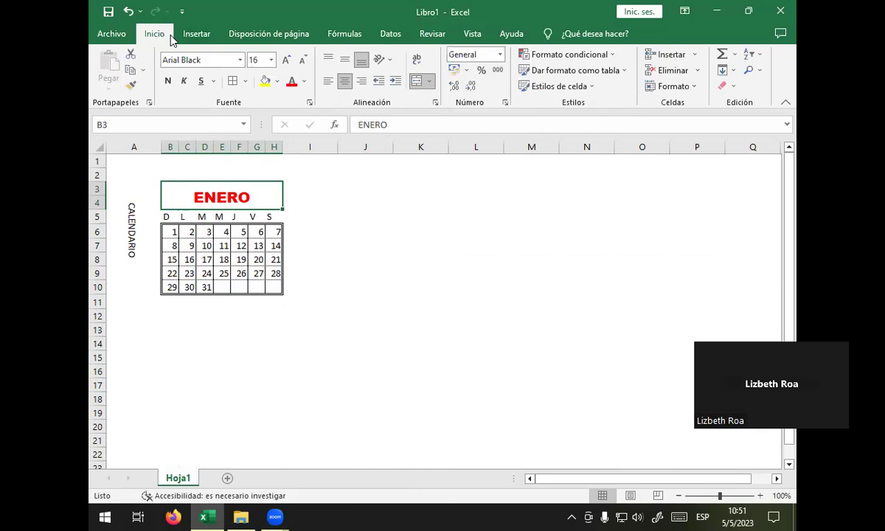
left_click(245, 81)
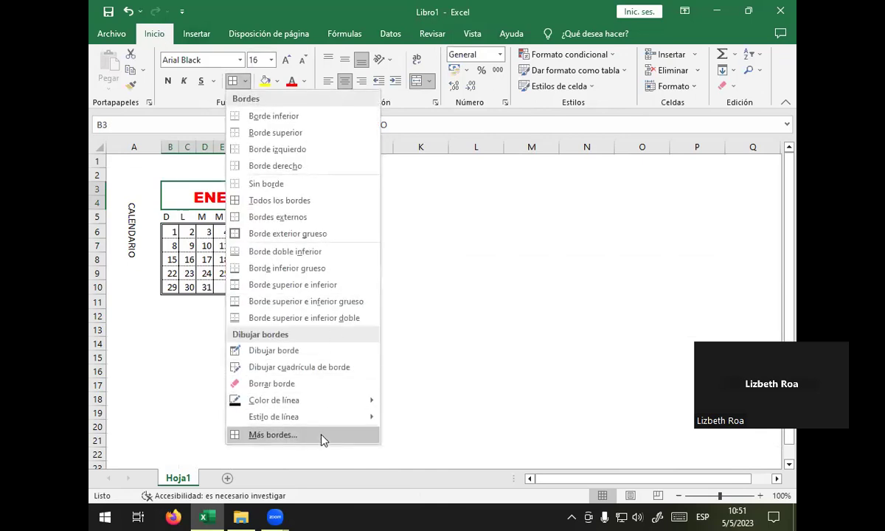
left_click(322, 440)
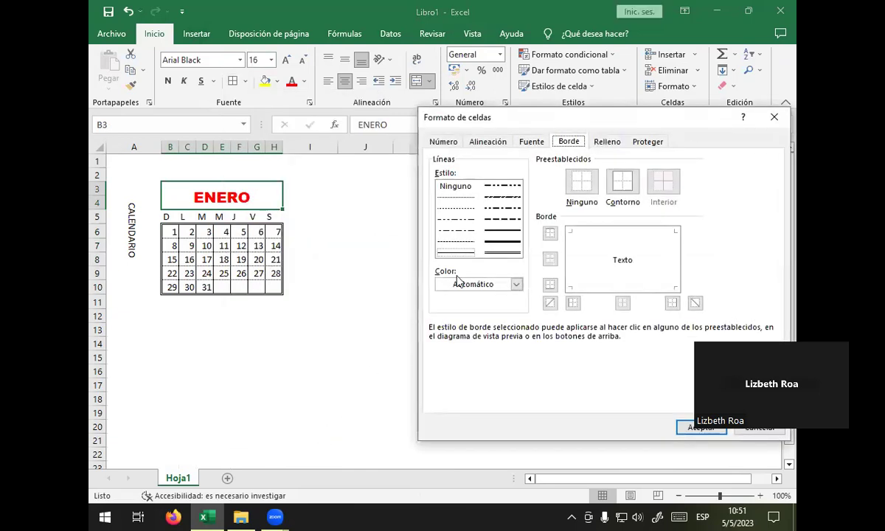
left_click(514, 256)
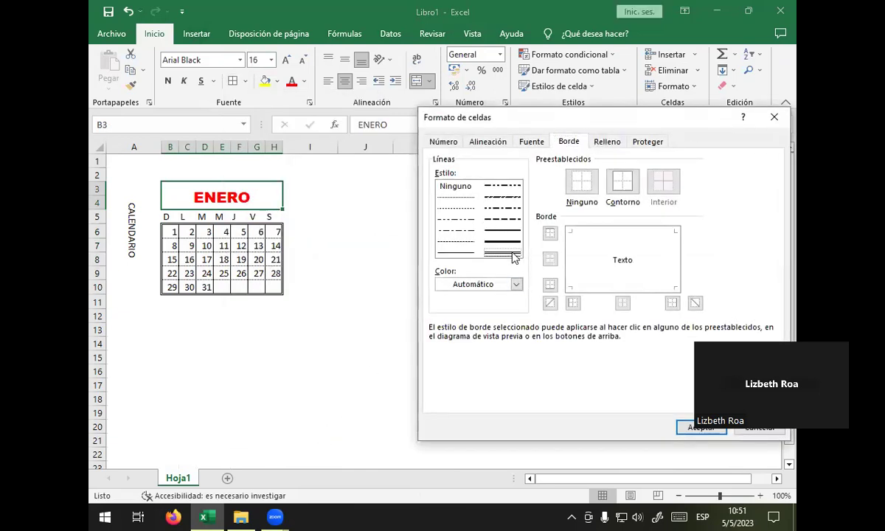
left_click(622, 188)
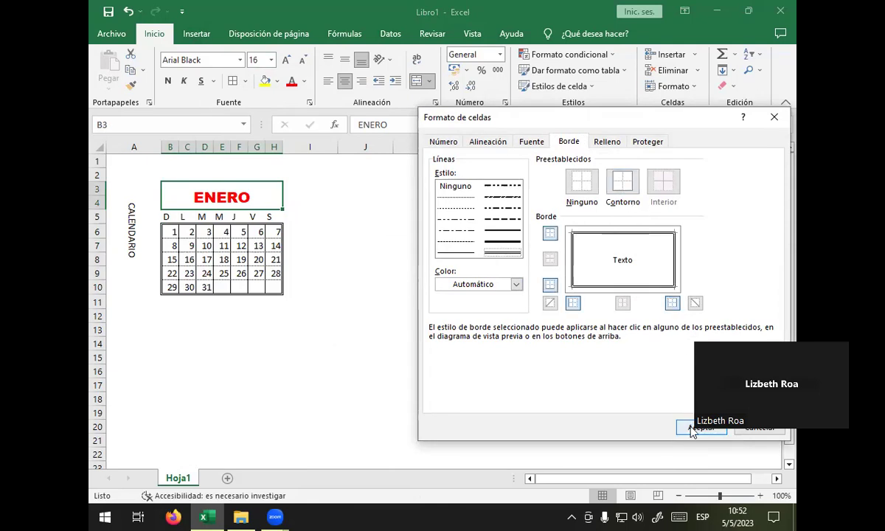
left_click(687, 427)
left_click(363, 303)
left_click(238, 219)
- Select weekday row B5:H5 and give it a double-line outline
left_click_drag(165, 220, 284, 221)
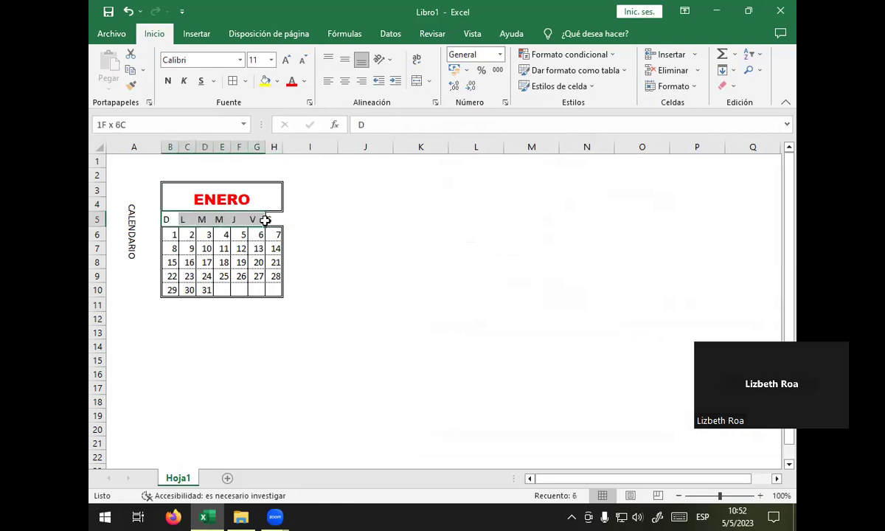
left_click_drag(284, 221, 275, 219)
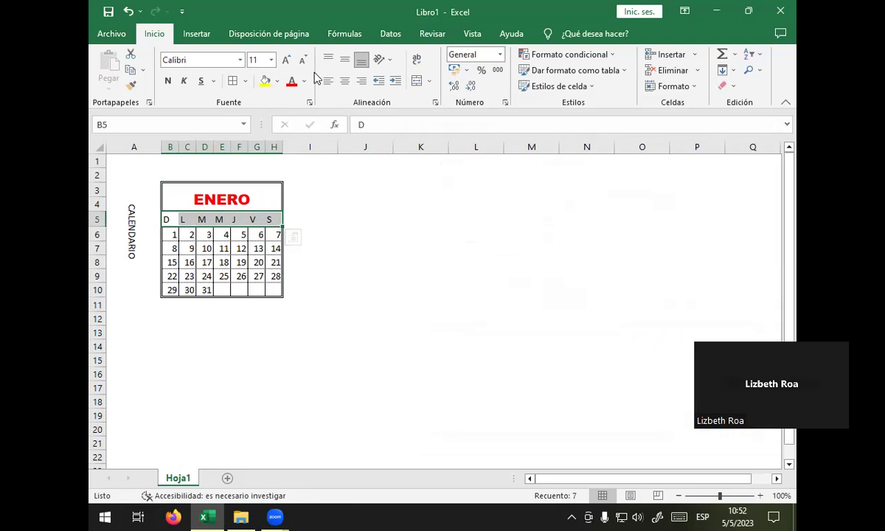
left_click(245, 81)
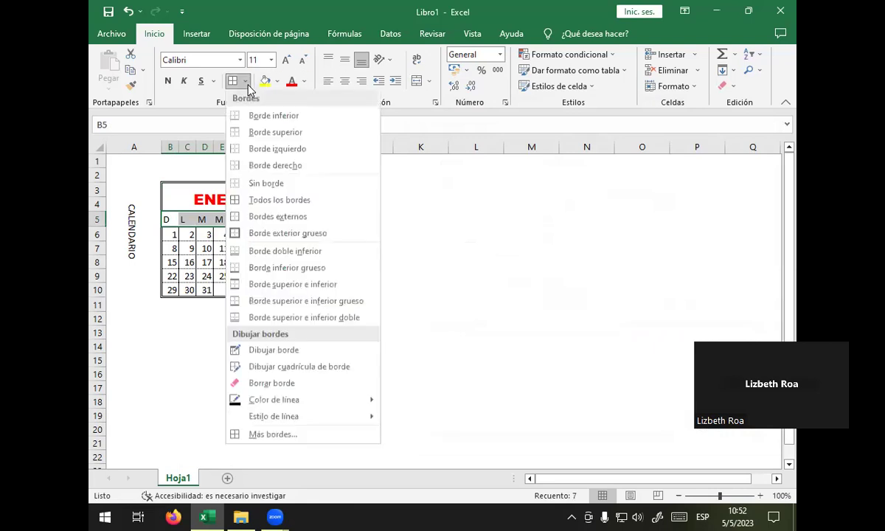
left_click(345, 435)
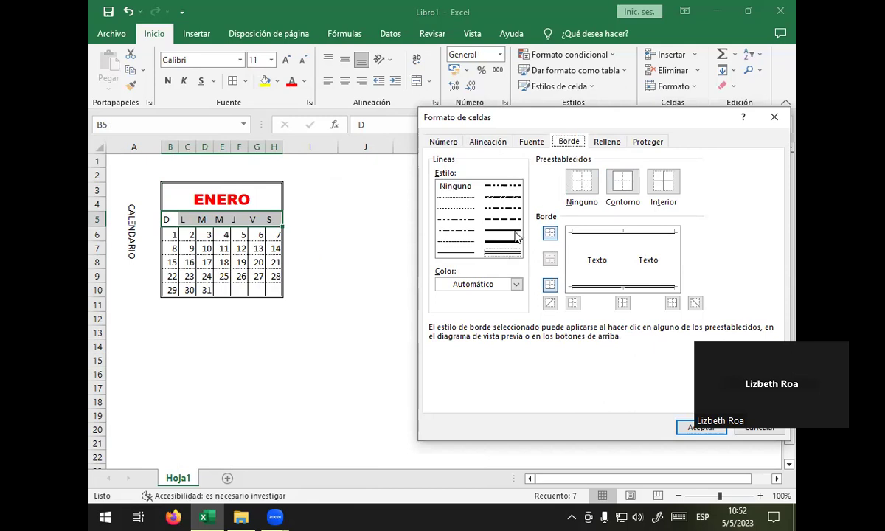
left_click(623, 180)
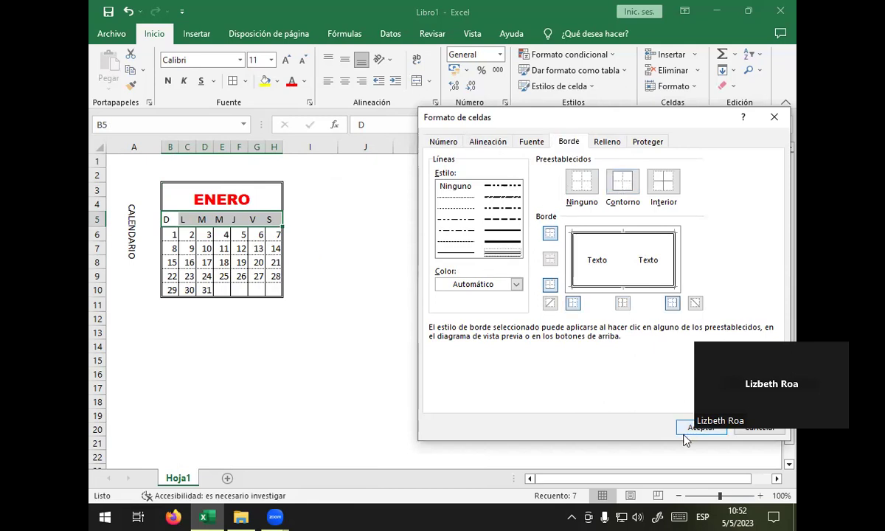
- Fill the weekday row with a dark blue background and apply
left_click(602, 141)
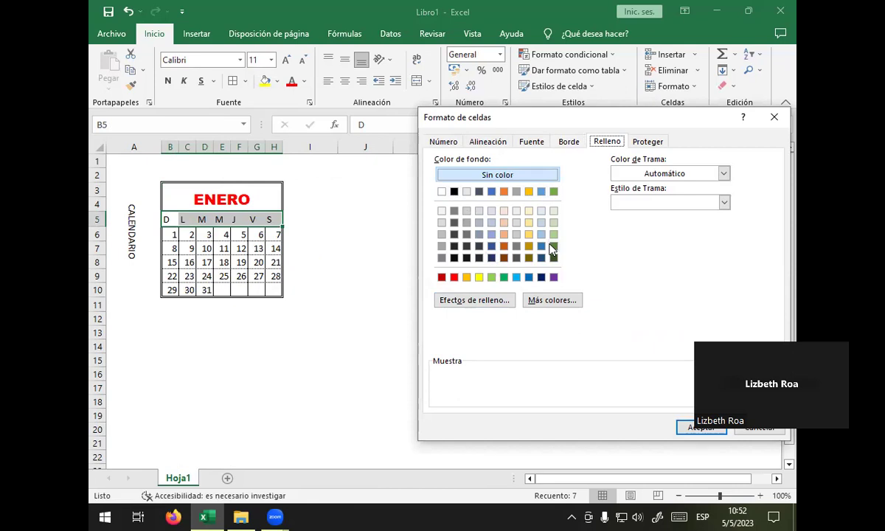
left_click(517, 277)
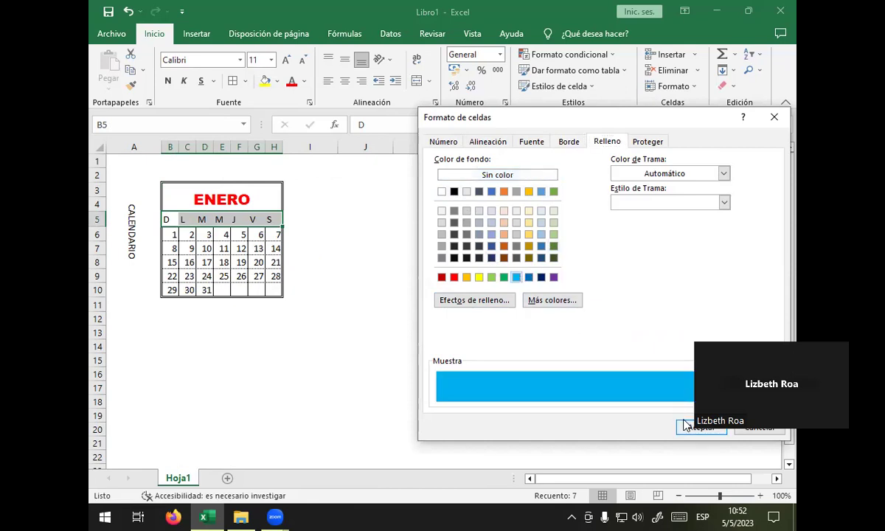
left_click(491, 278)
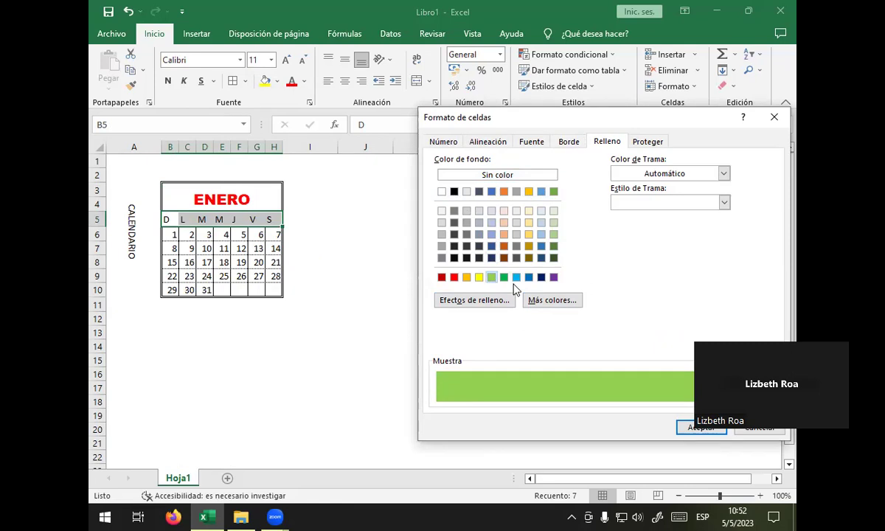
left_click(529, 277)
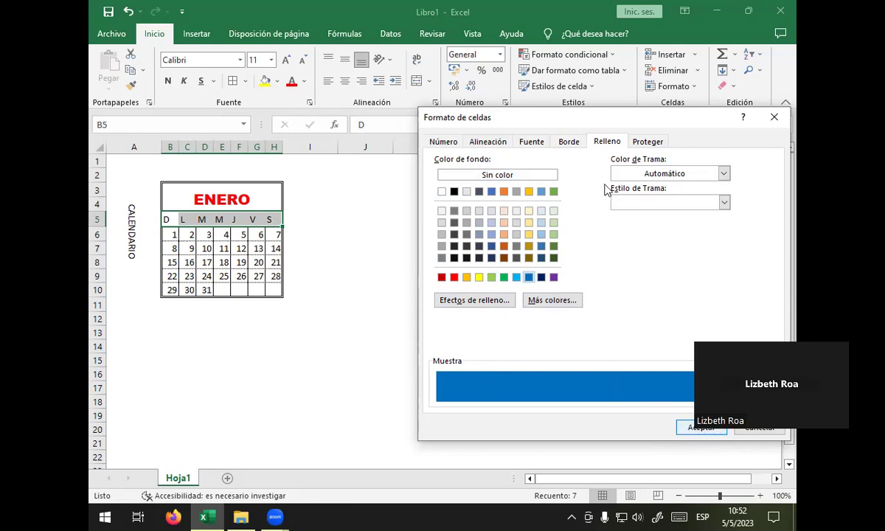
left_click(689, 428)
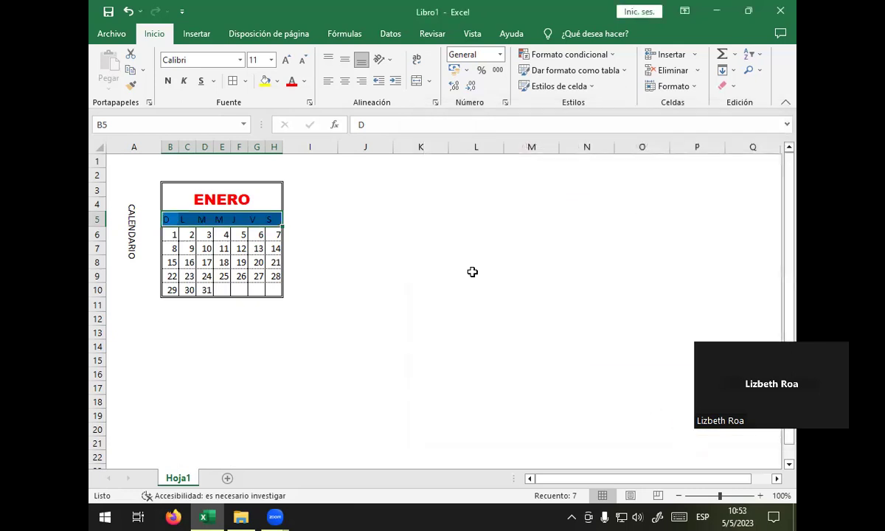
- Set the weekday headers B5:H5 to Arial and bold
left_click(240, 60)
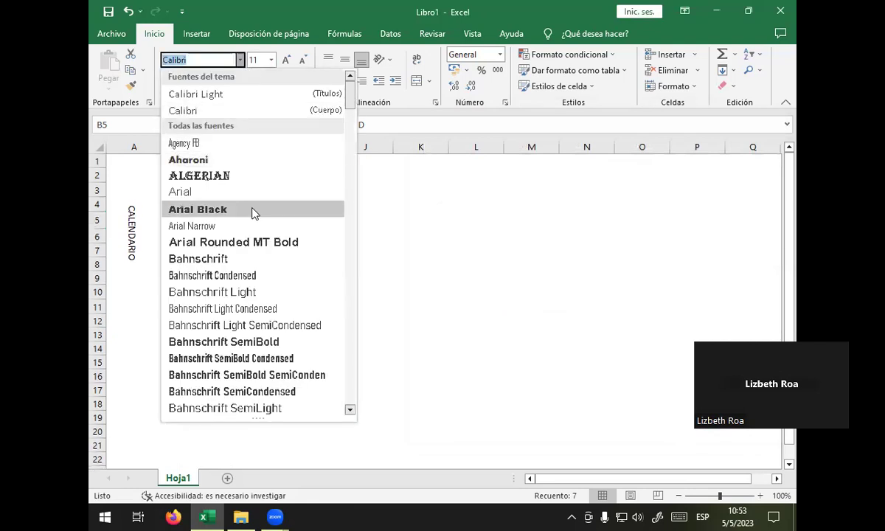
left_click(237, 191)
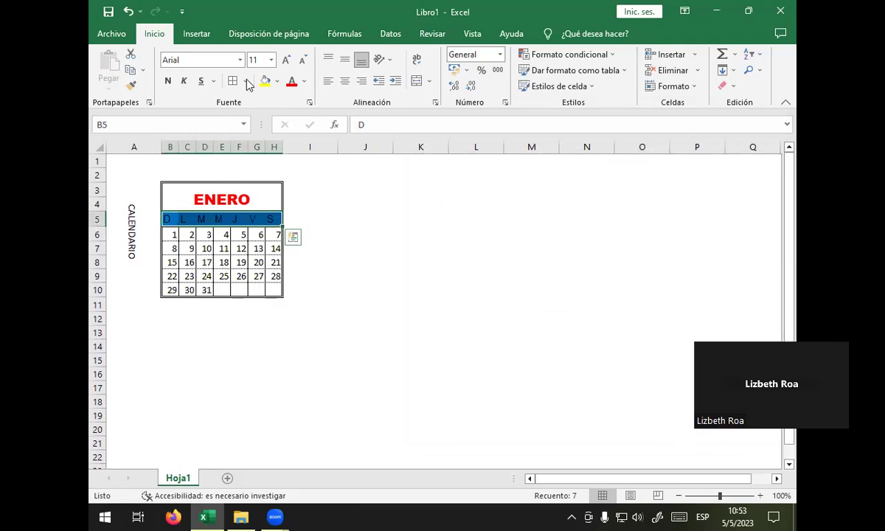
left_click(270, 61)
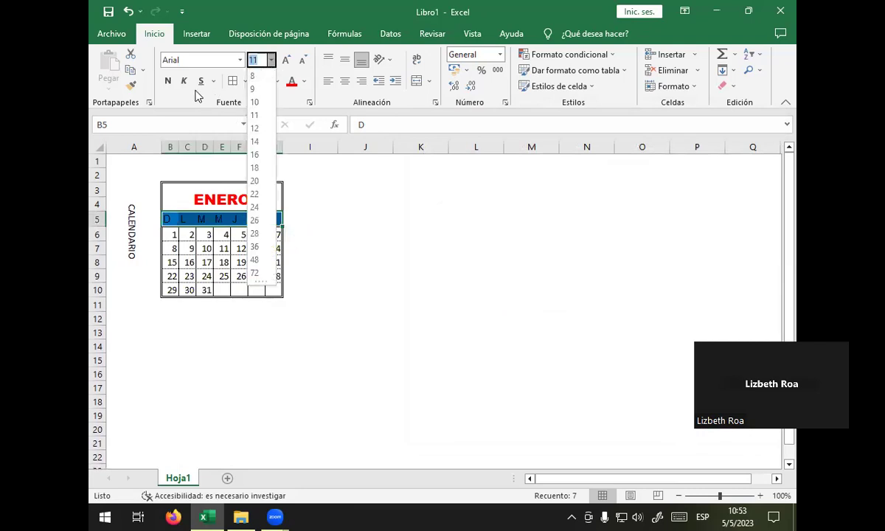
left_click(165, 80)
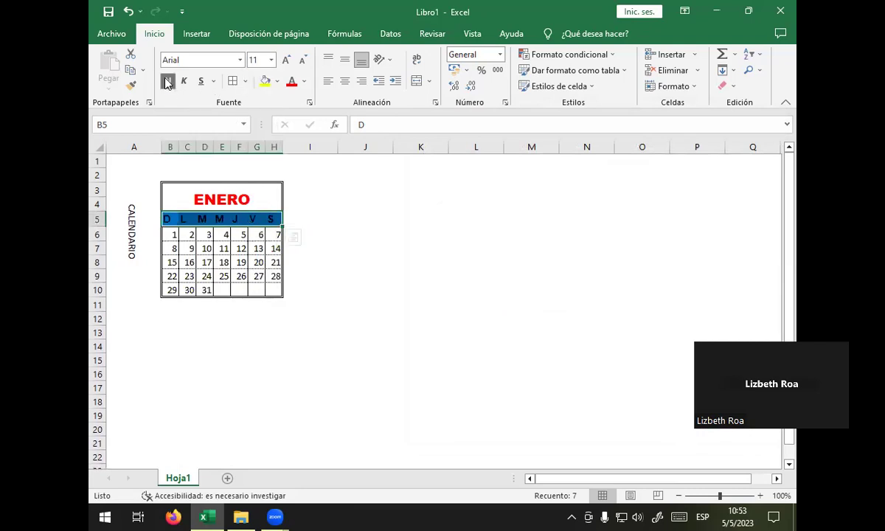
left_click(271, 63)
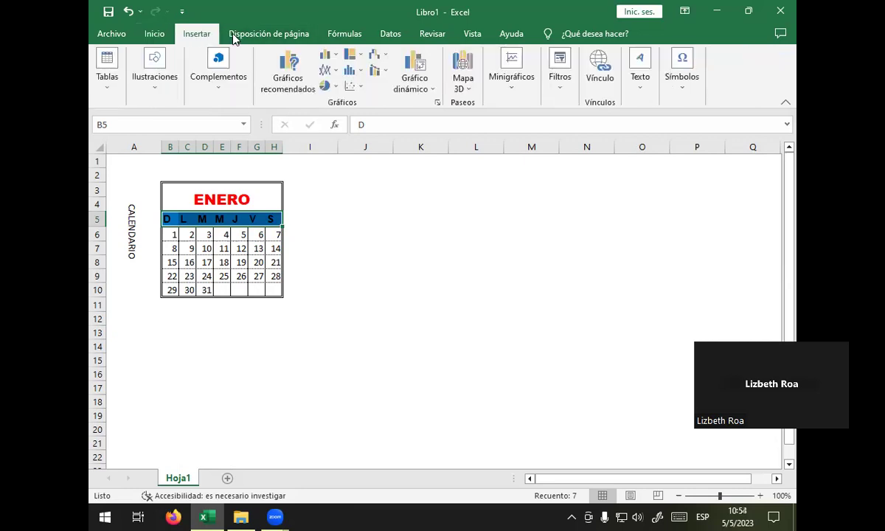
- Review the formatted weekday row, then select the ENERO title
right_click(279, 223)
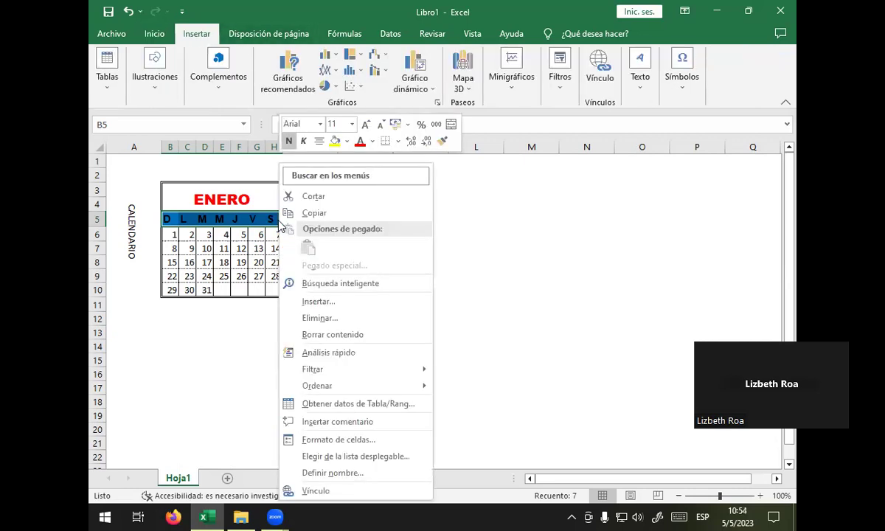
key("Escape")
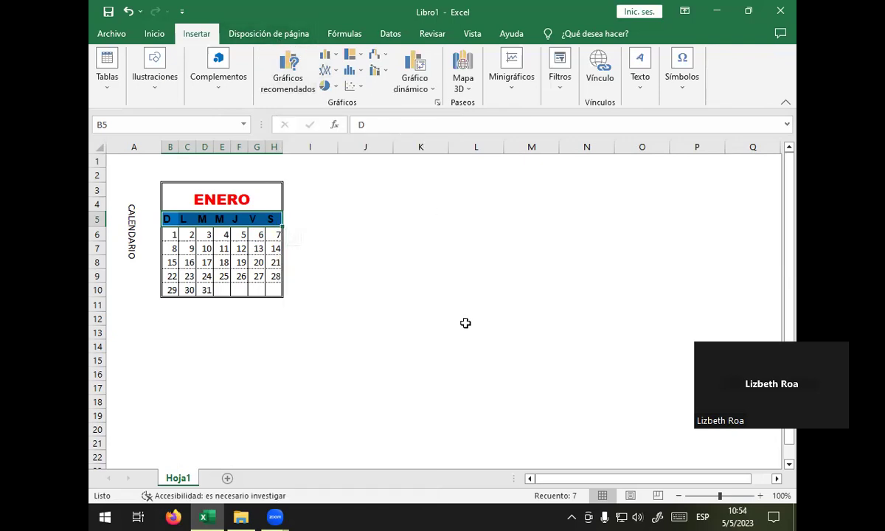
left_click(452, 318)
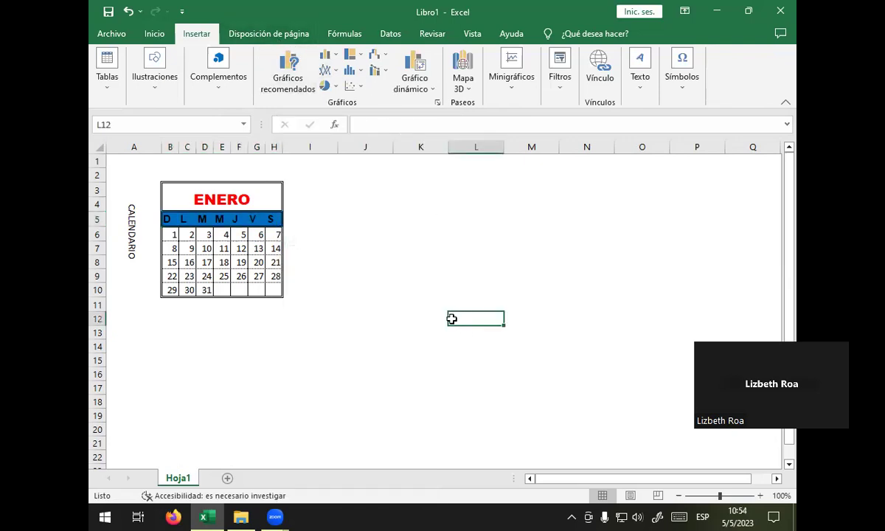
left_click(269, 225)
left_click(270, 193)
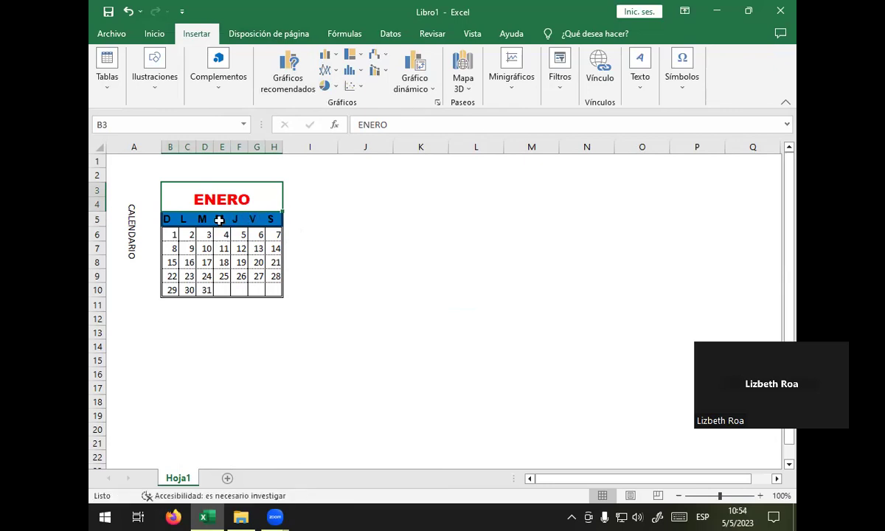
- Make the D–S weekday header text in B5:H5 white
left_click(170, 217)
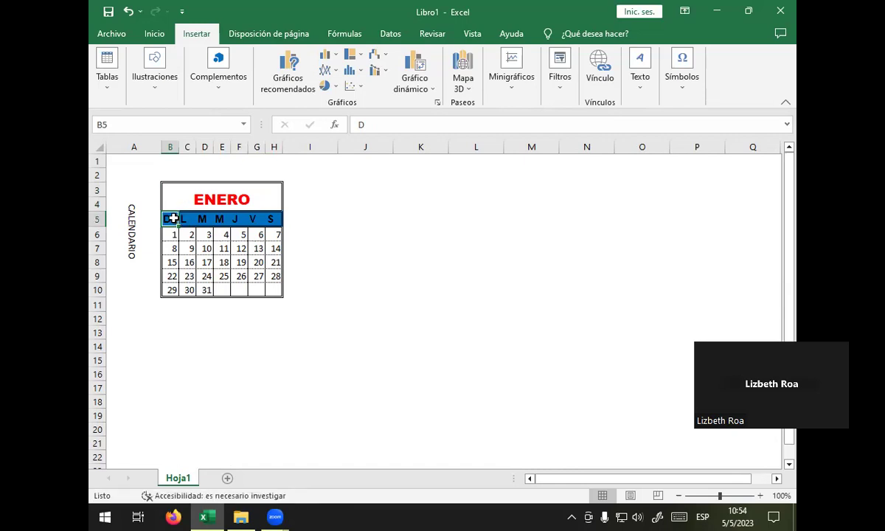
left_click_drag(173, 218, 275, 217)
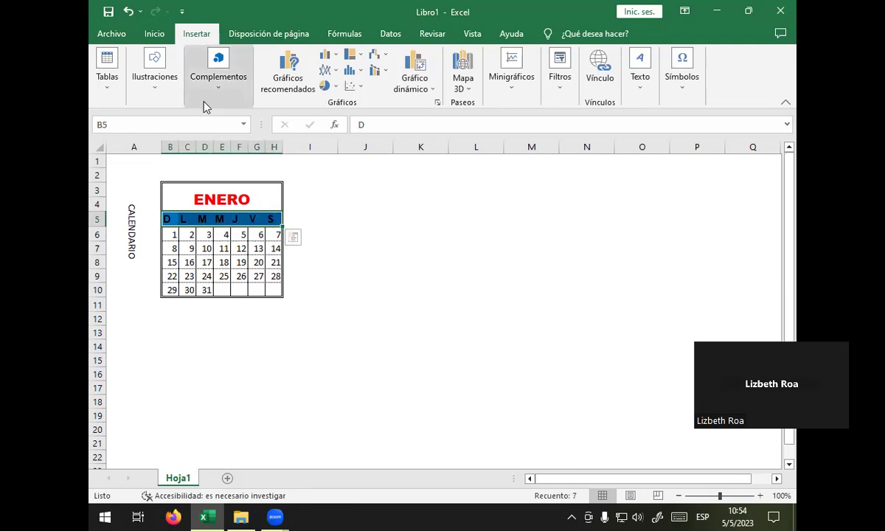
left_click(155, 33)
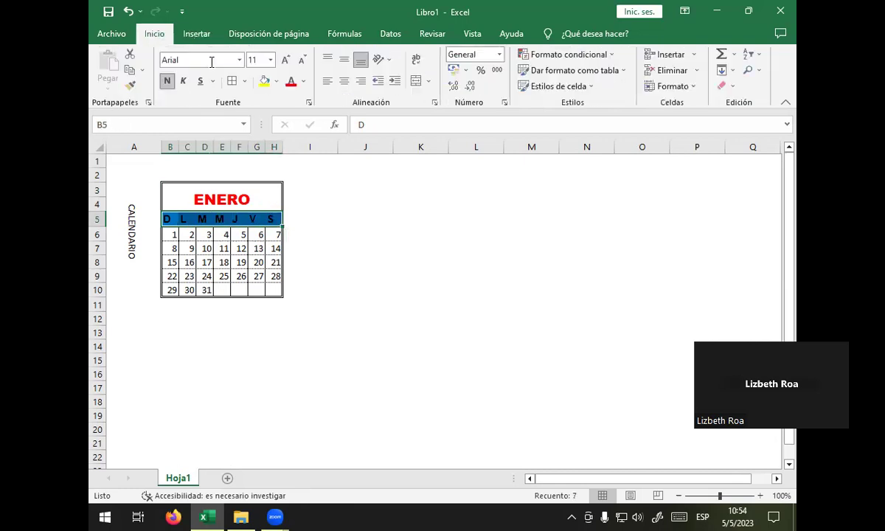
left_click(303, 82)
left_click(297, 128)
left_click(339, 273)
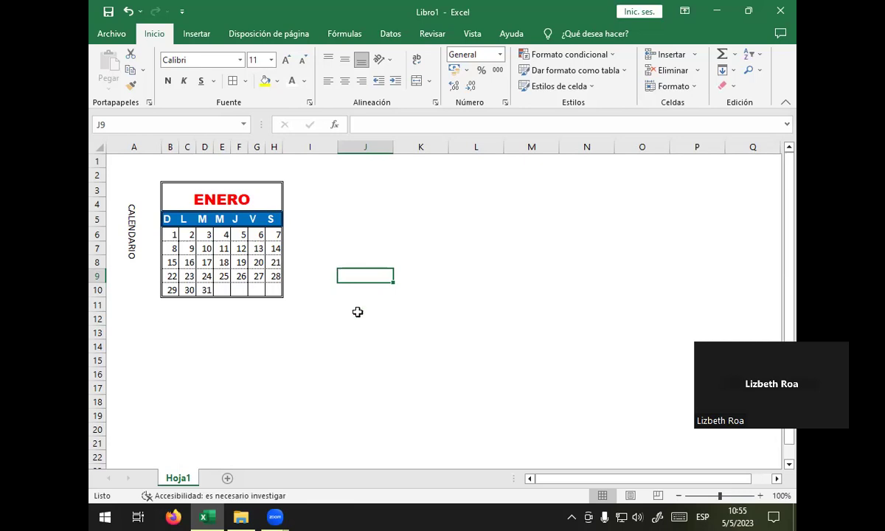
- Enter the label PRECIO in J2
left_click(359, 190)
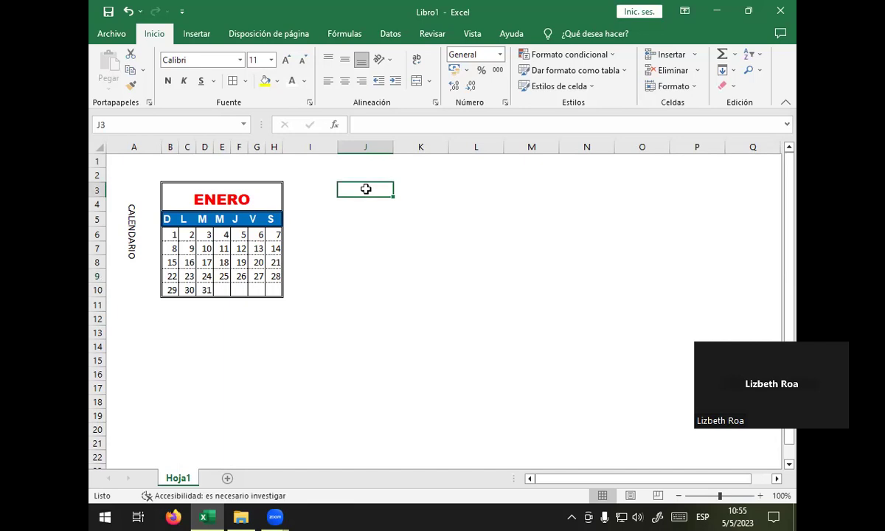
left_click(369, 172)
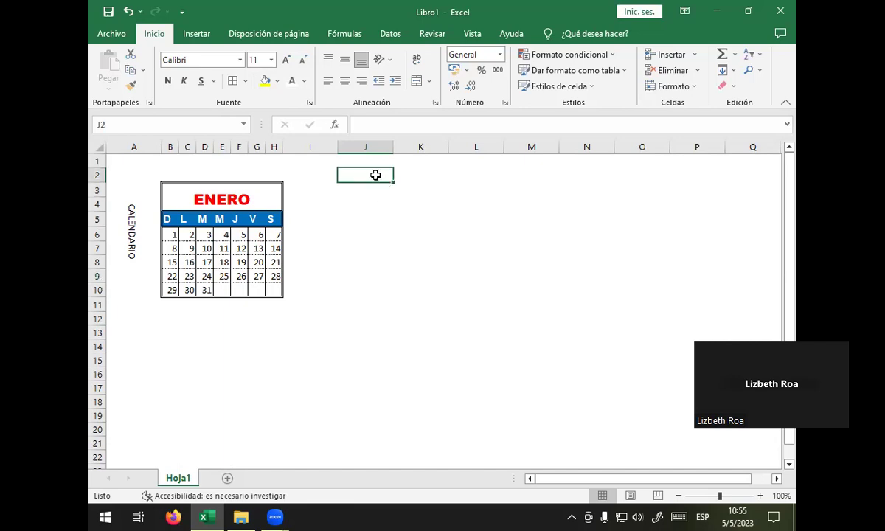
type("PRECIO")
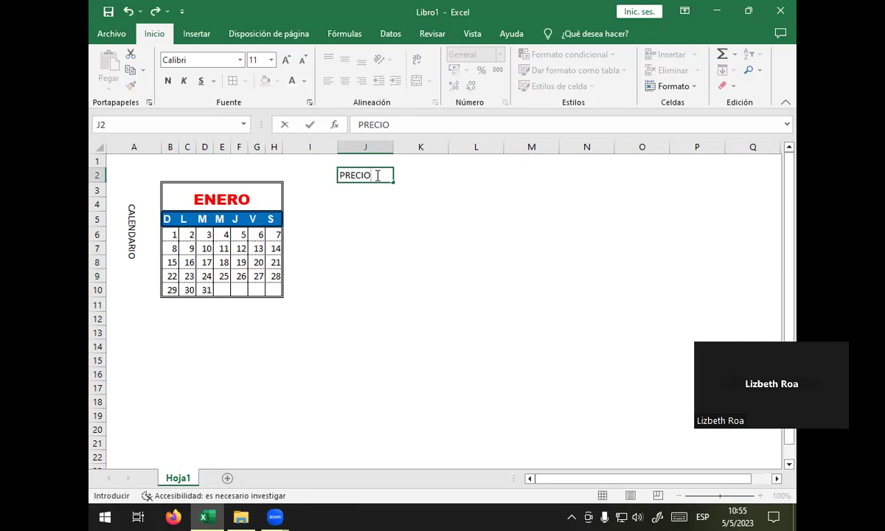
left_click(413, 175)
- Enter the heading INCREMENTOS in K1, leaving K2 empty, and move to J3
left_click(414, 158)
type("I")
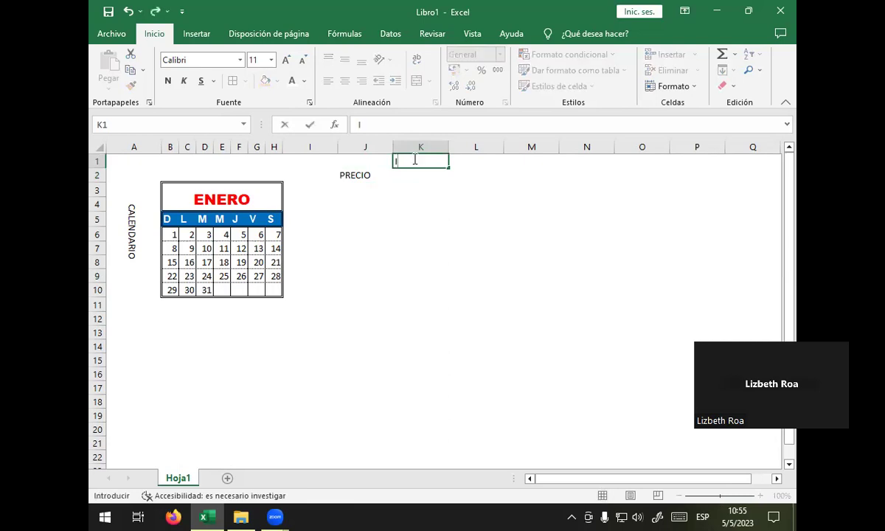
type("NCREMENTO")
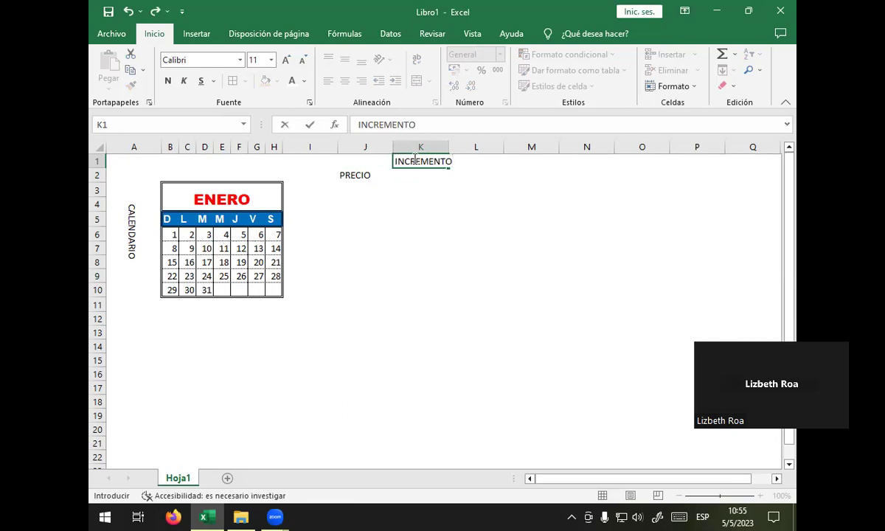
type("S")
key("Return")
key("Left")
key("Right")
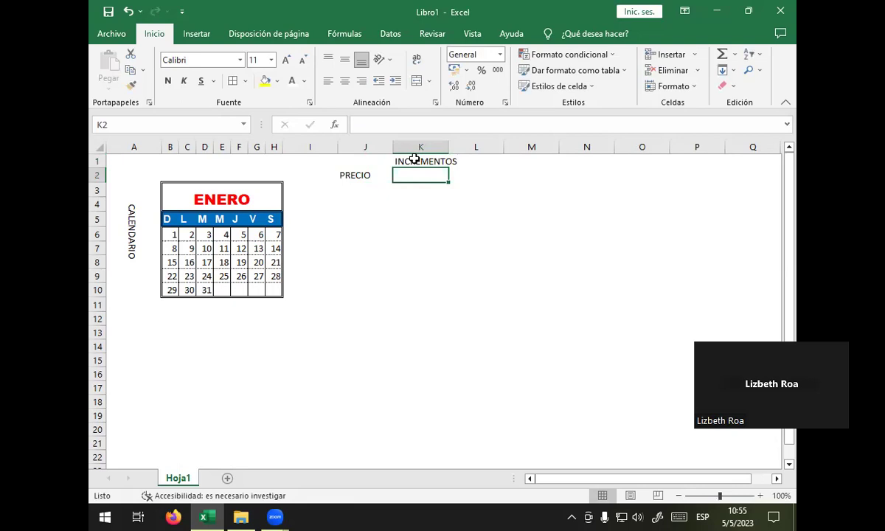
type("80")
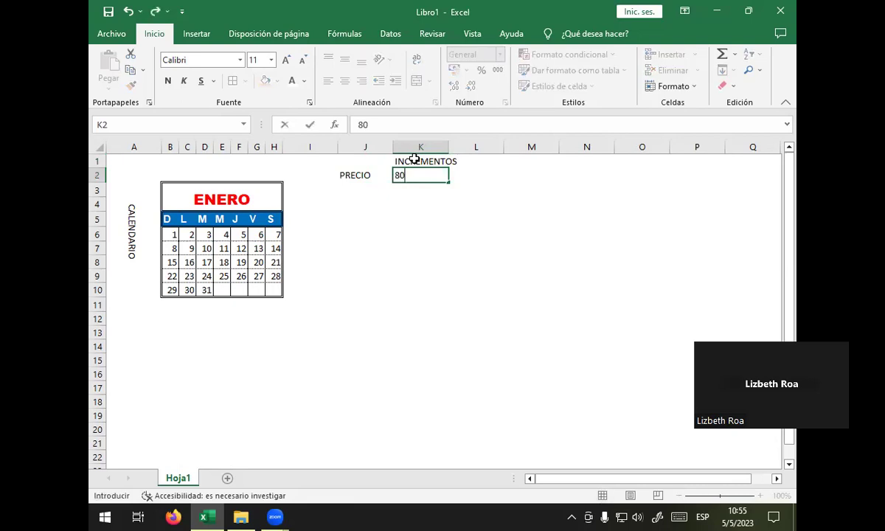
key("BackSpace")
key("BackSpace")
key("Left")
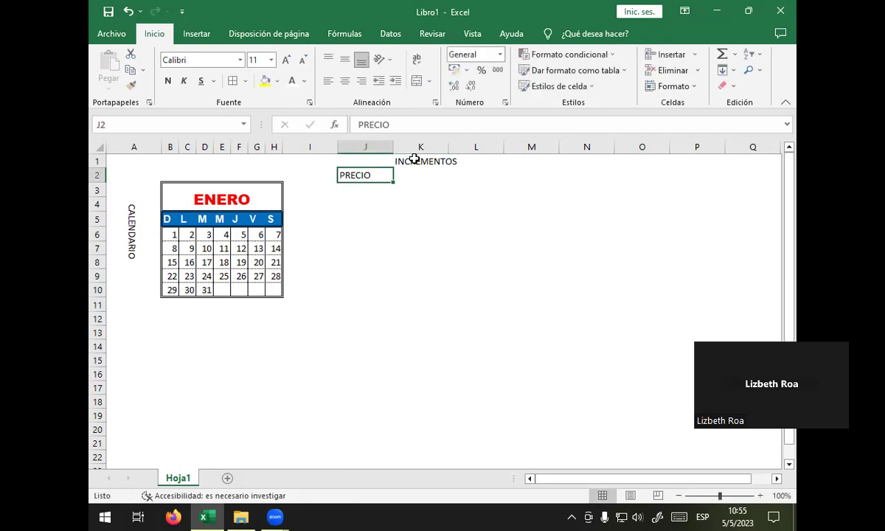
key("Down")
- Enter prices 80, 70 and 60 in J3 to J5
type("80")
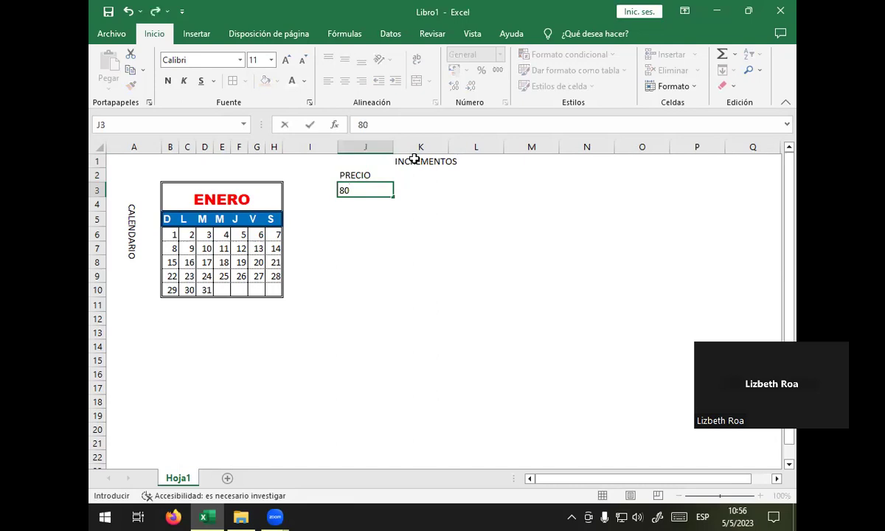
key("Return")
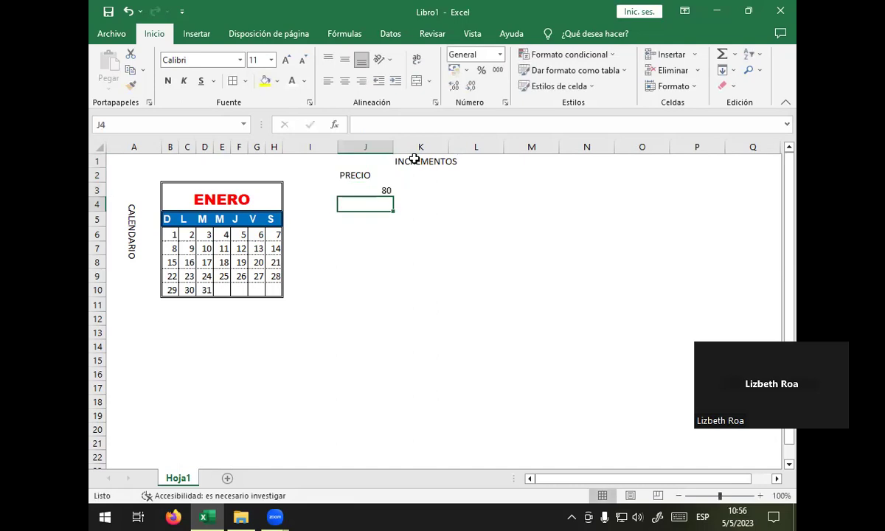
type("70")
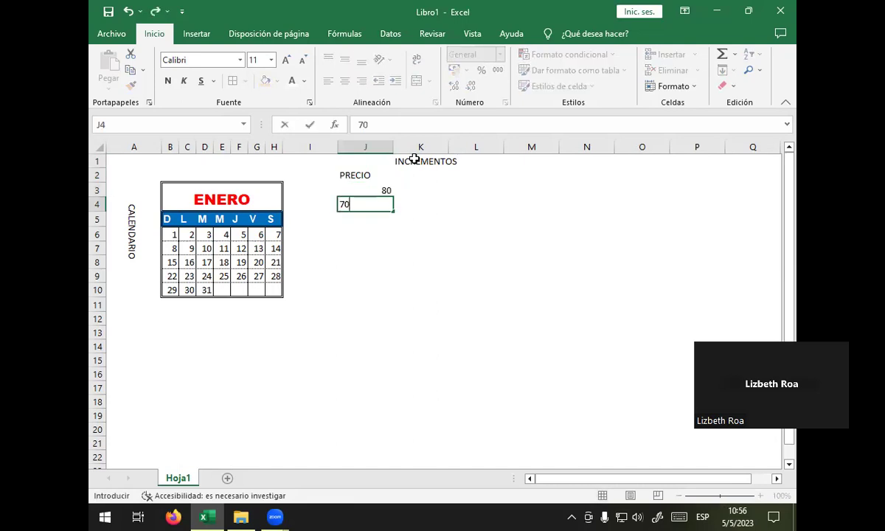
key("Return")
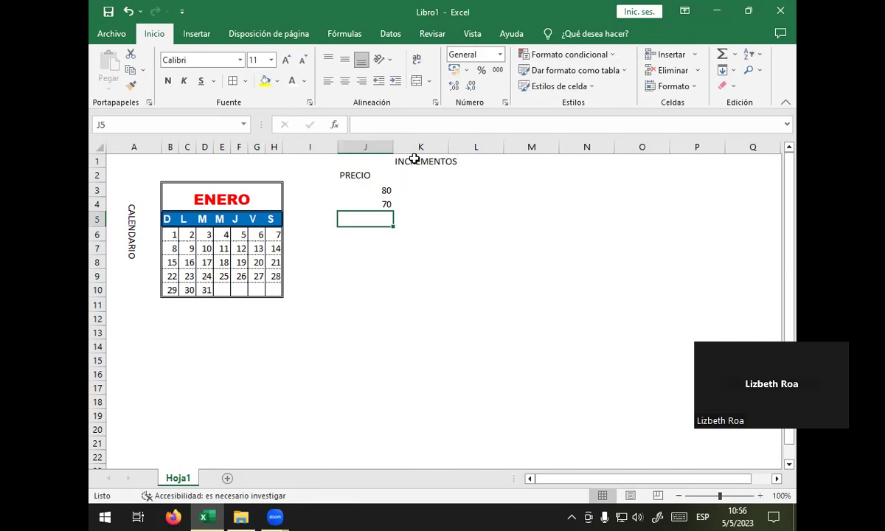
type("60")
key("Return")
- Enter prices 10, 70 and 80 in J6 to J8
type("10")
key("Left")
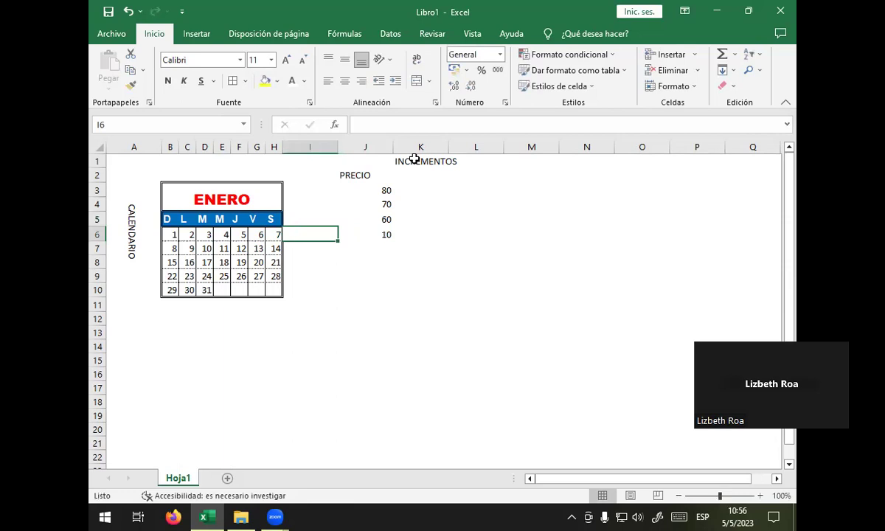
key("Right")
key("Down")
type("7")
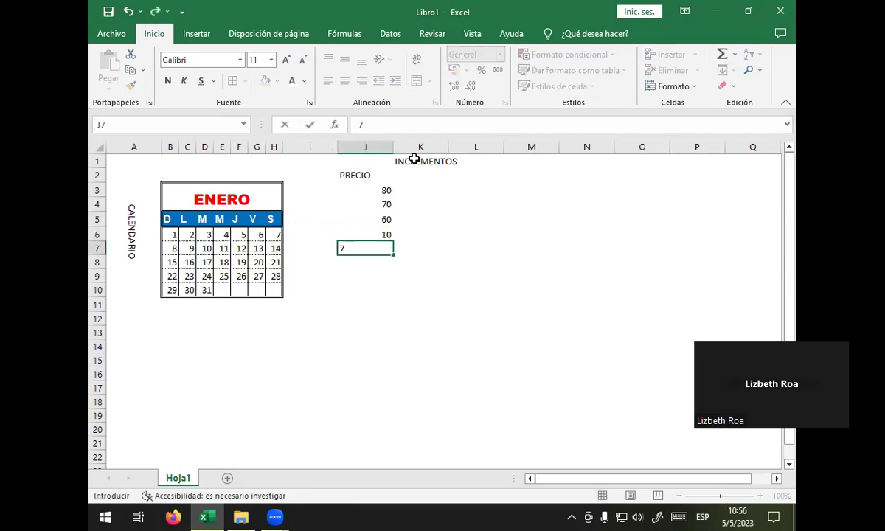
type("0")
key("Return")
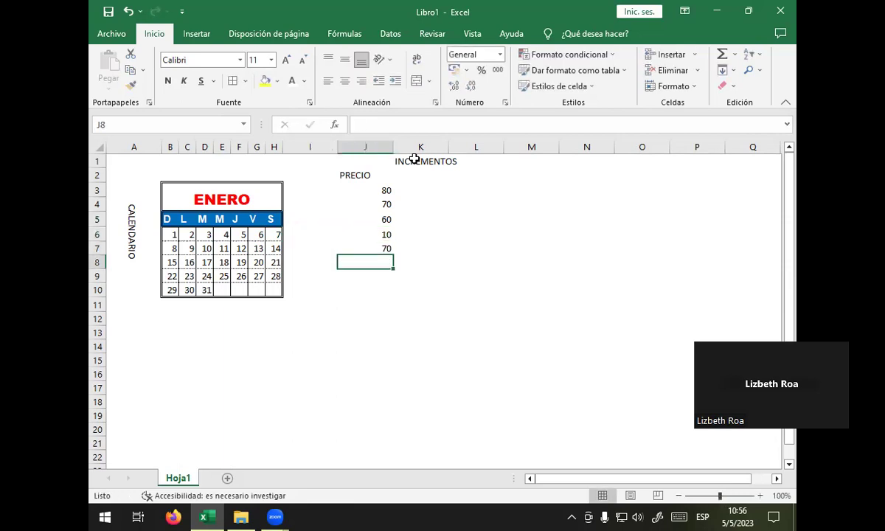
type("80")
key("ctrl+Return")
key("Left")
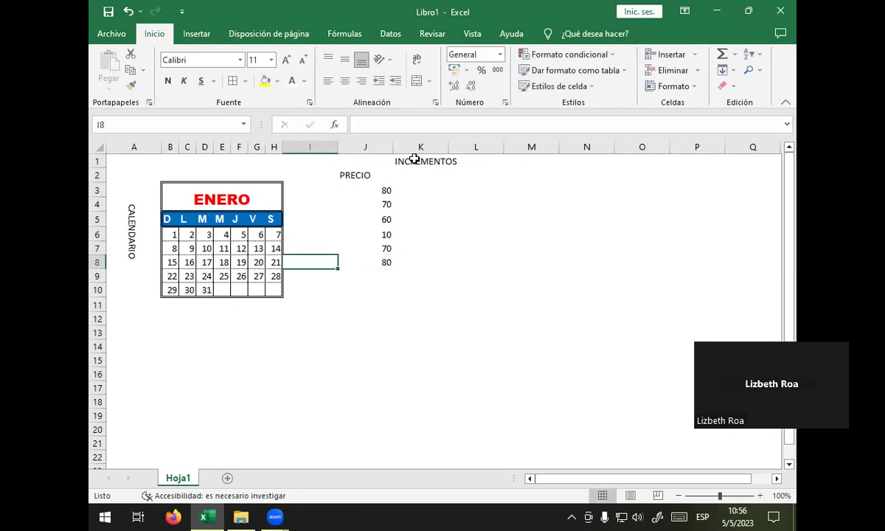
key("Right")
key("Right")
key("Up")
key("Up")
key("Up")
key("Up")
key("Up")
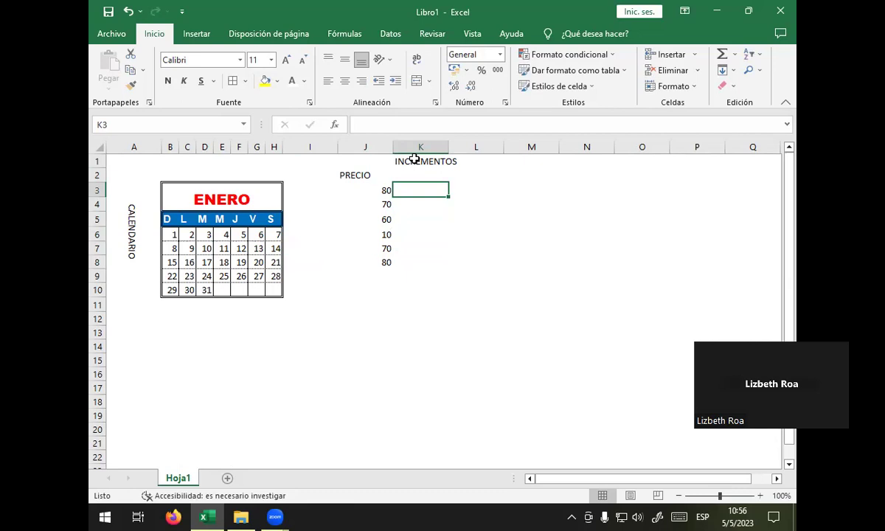
- Enter 2% in K2 and 10% in L2
key("Up")
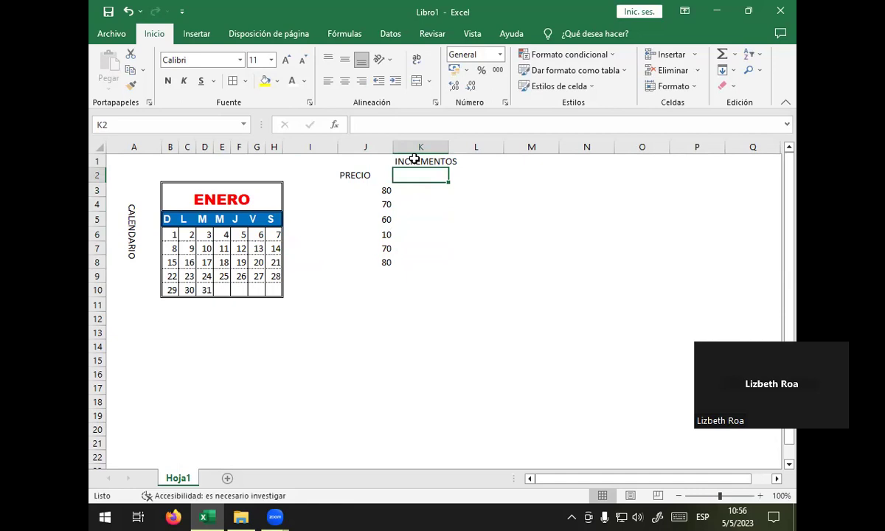
key("F2")
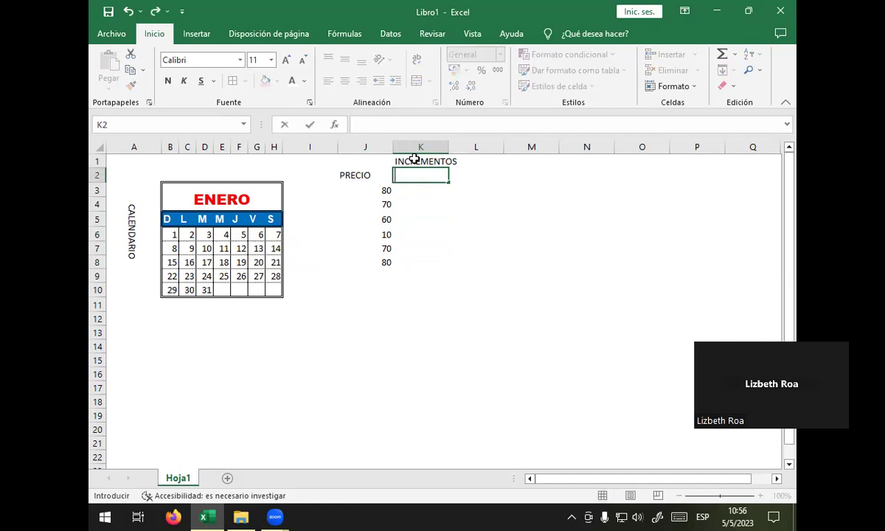
type("2")
type("%")
key("Tab")
type("10")
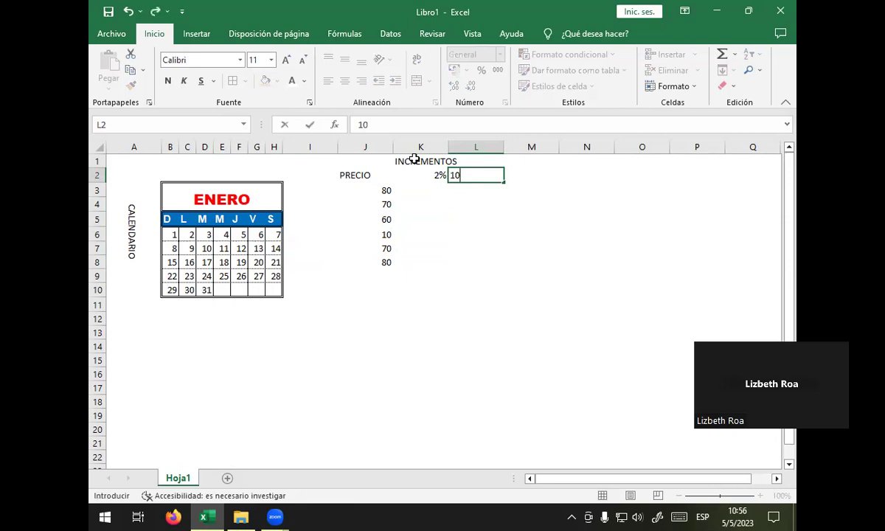
key("BackSpace")
key("BackSpace")
type("10%")
key("Tab")
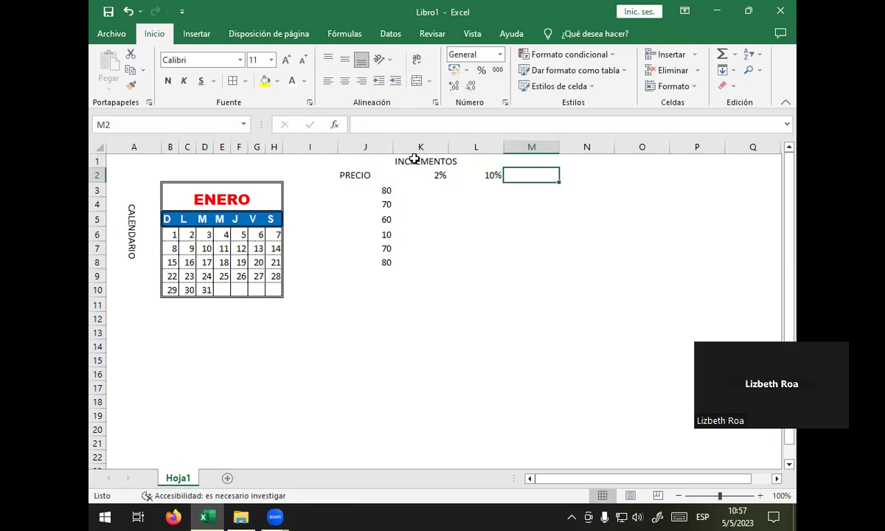
- Enter 40% in M2 and 70% in N2
type("40")
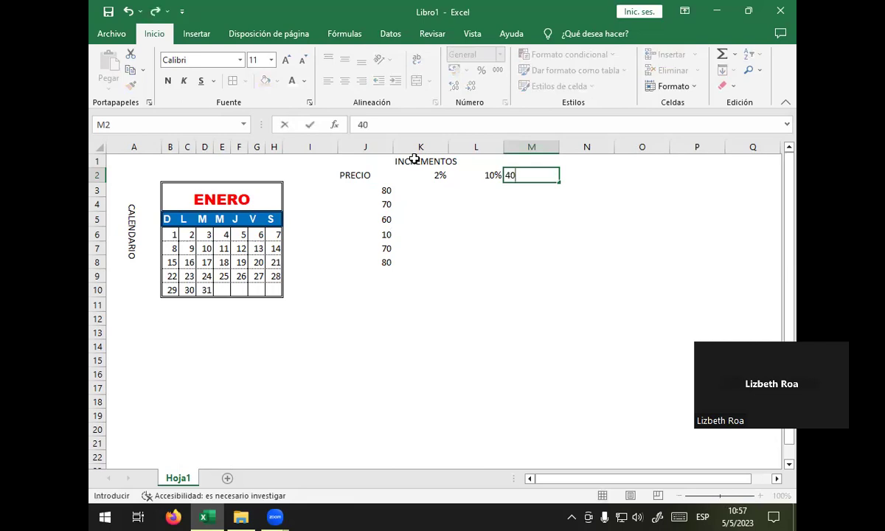
type("%")
key("Tab")
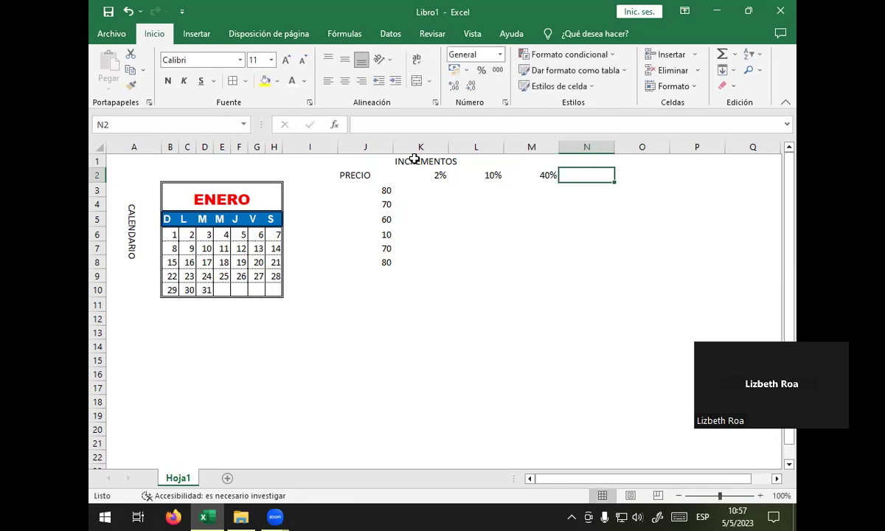
type("70%")
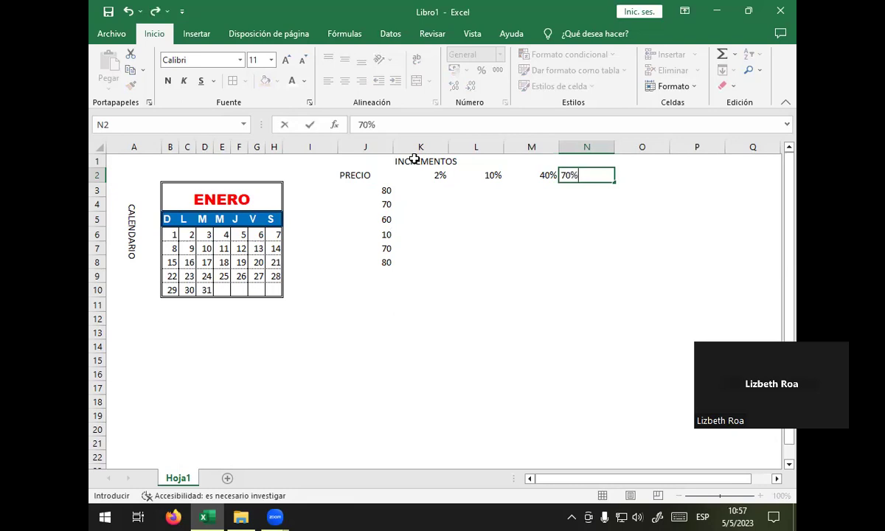
key("Tab")
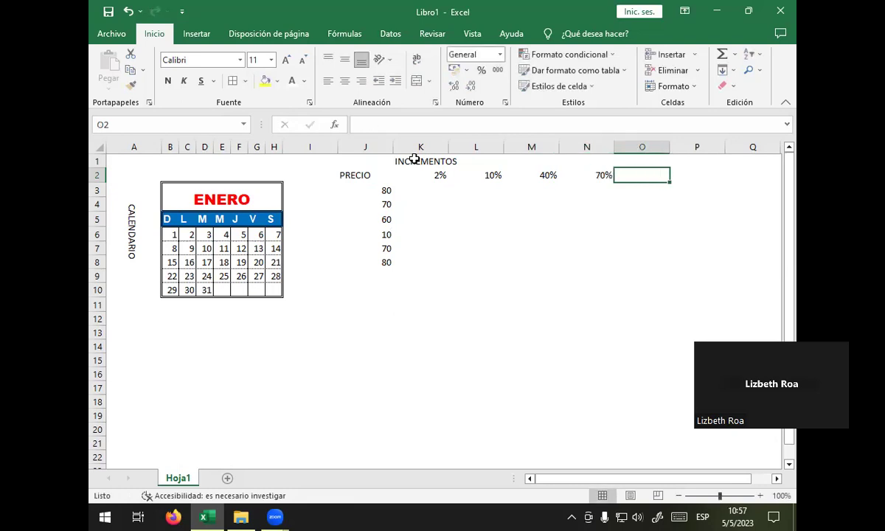
key("Down")
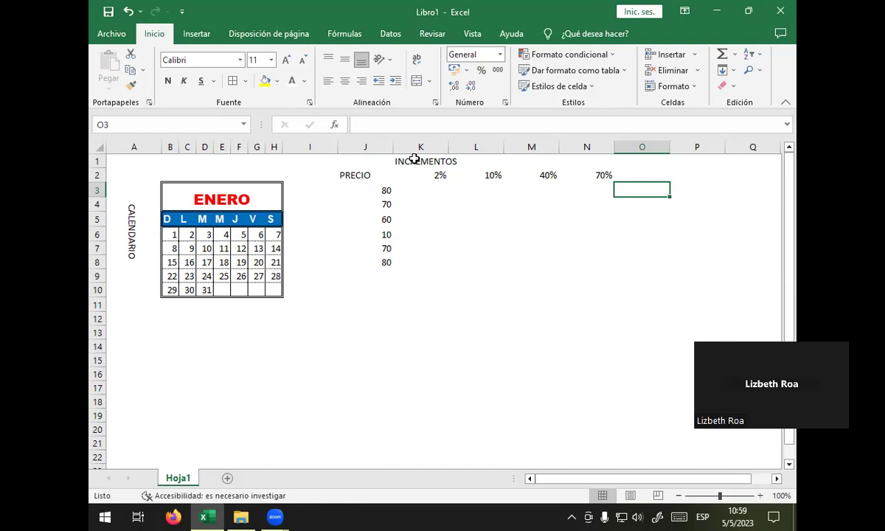
- Try entering +80*2% in K3, then erase it to start over
key("Left")
key("Left")
key("Left")
key("Left")
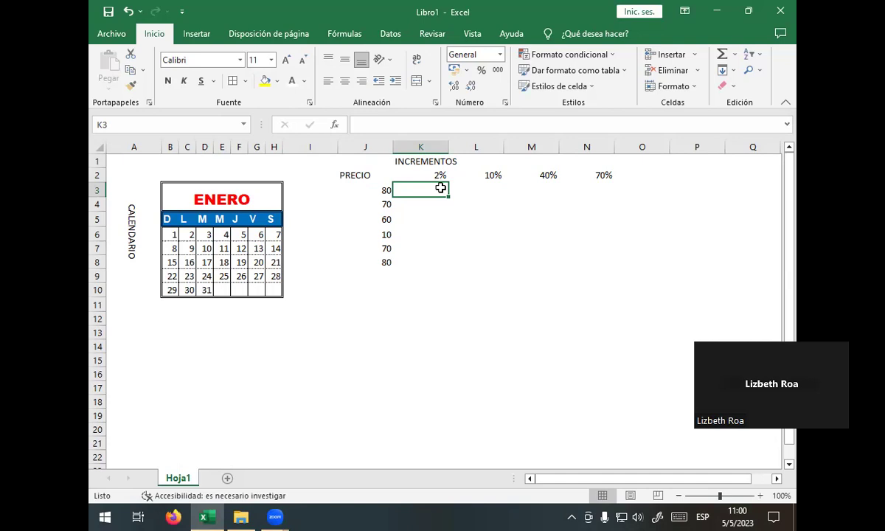
type("+80*2%")
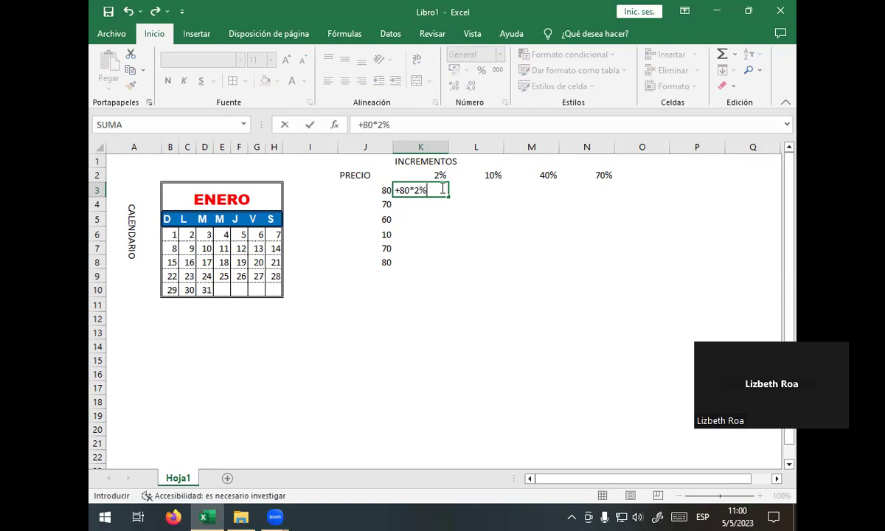
key("Return")
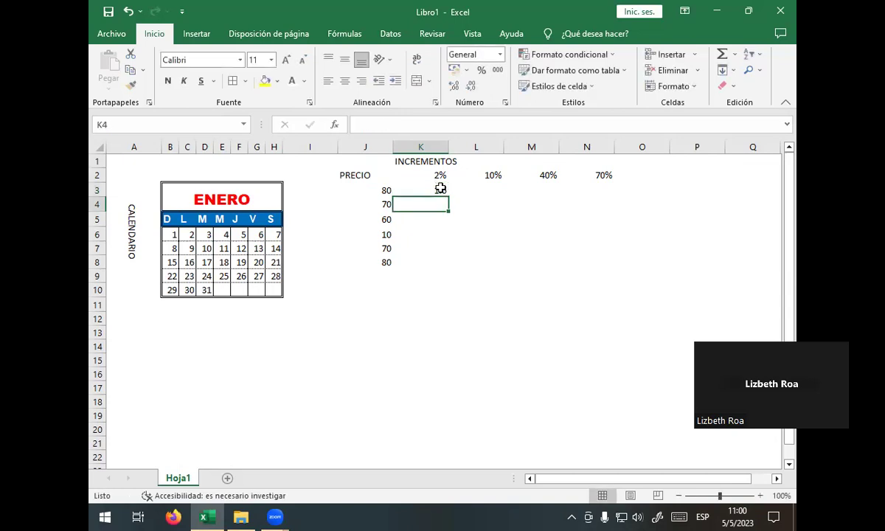
left_click(435, 192)
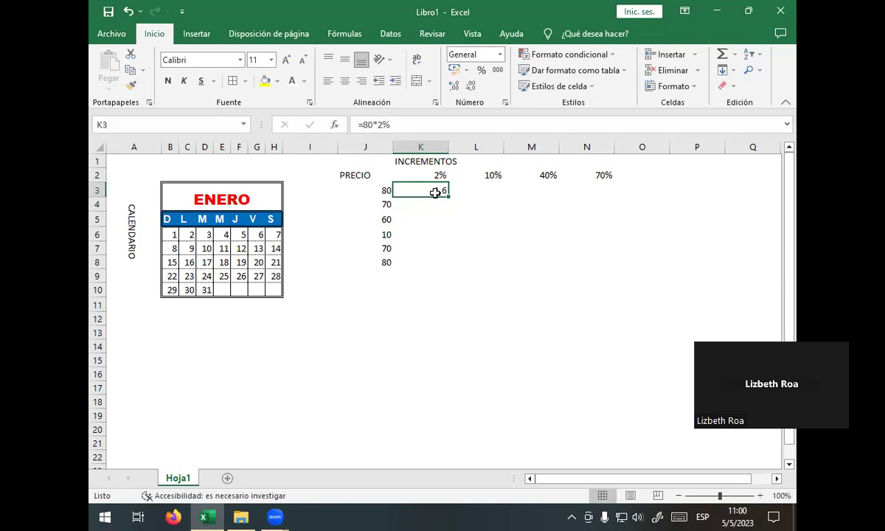
key("BackSpace")
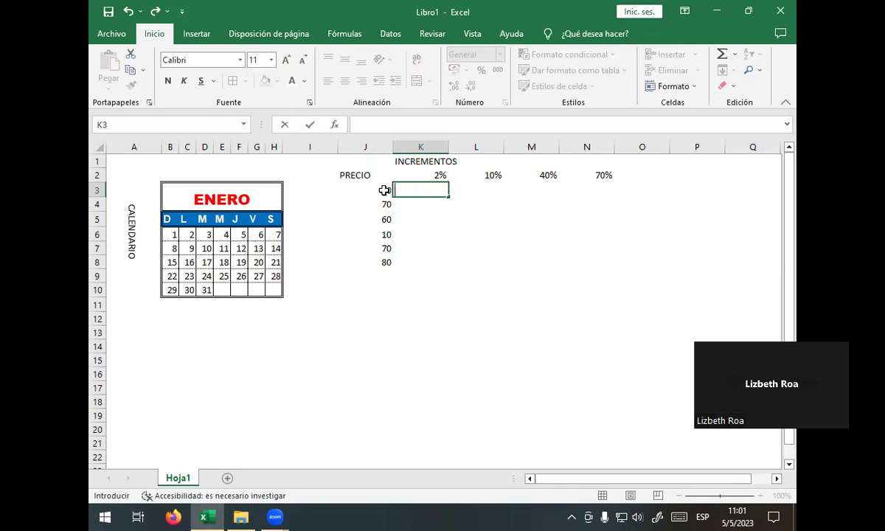
- Enter =+J3 in K3, fill it down to K8, and check K8's formula references J8
left_click(383, 190)
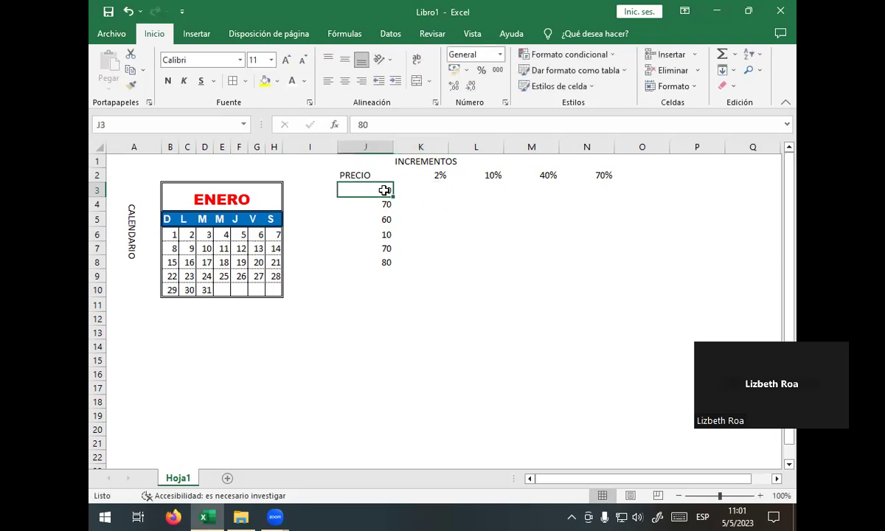
left_click(433, 192)
type("+")
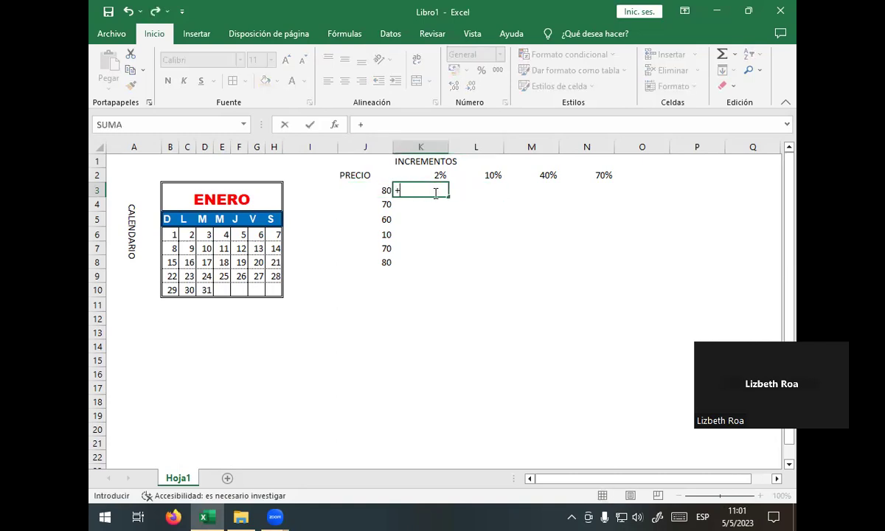
left_click(383, 190)
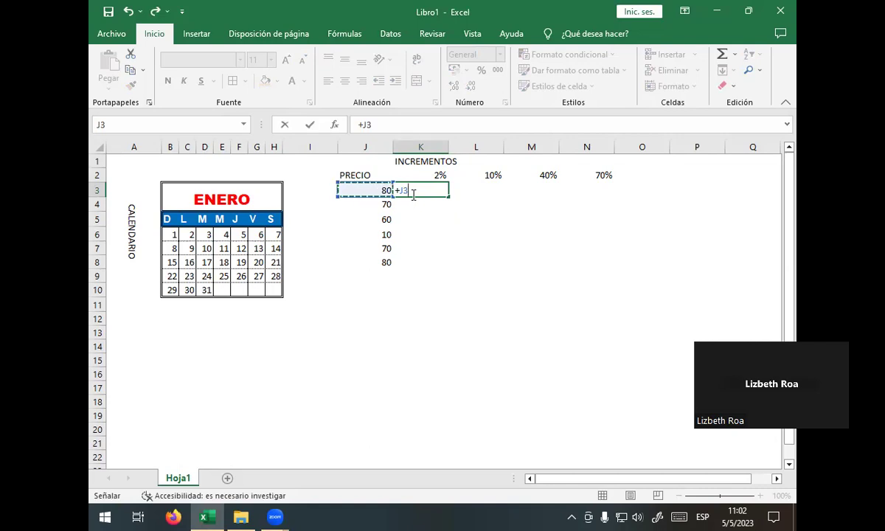
key("Return")
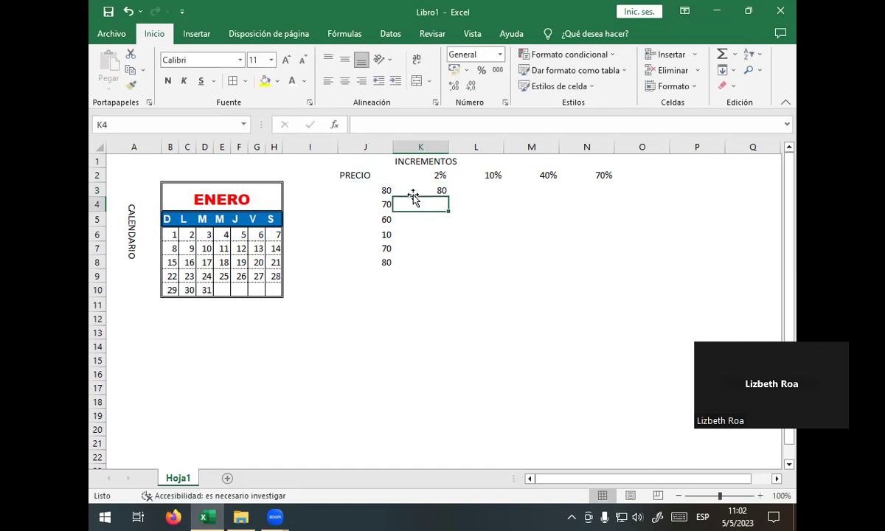
left_click(433, 191)
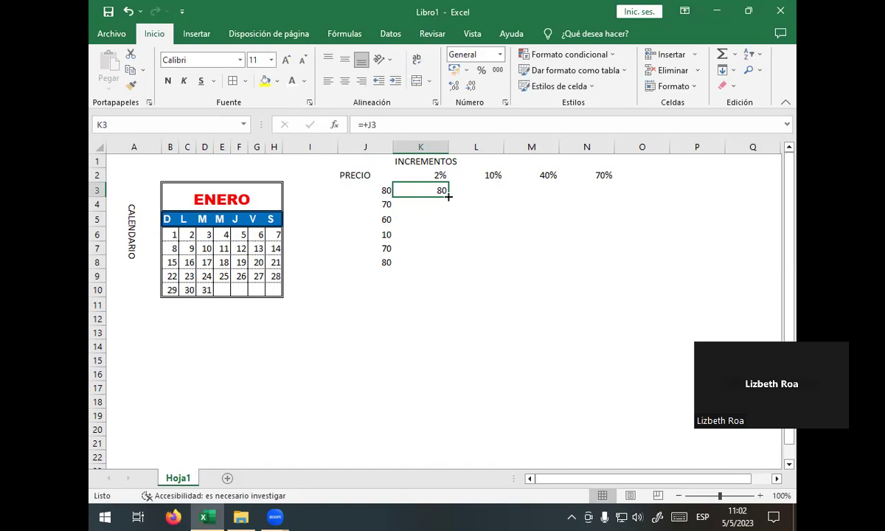
left_click_drag(447, 197, 447, 270)
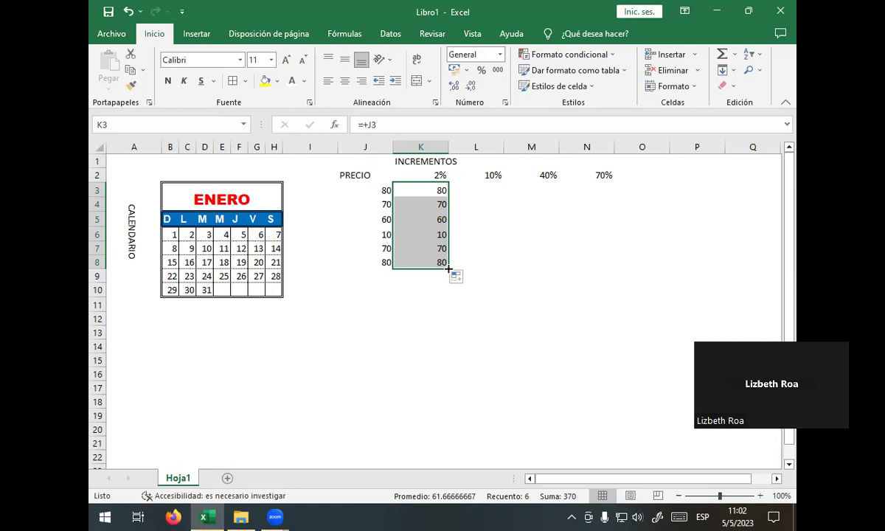
left_click(435, 261)
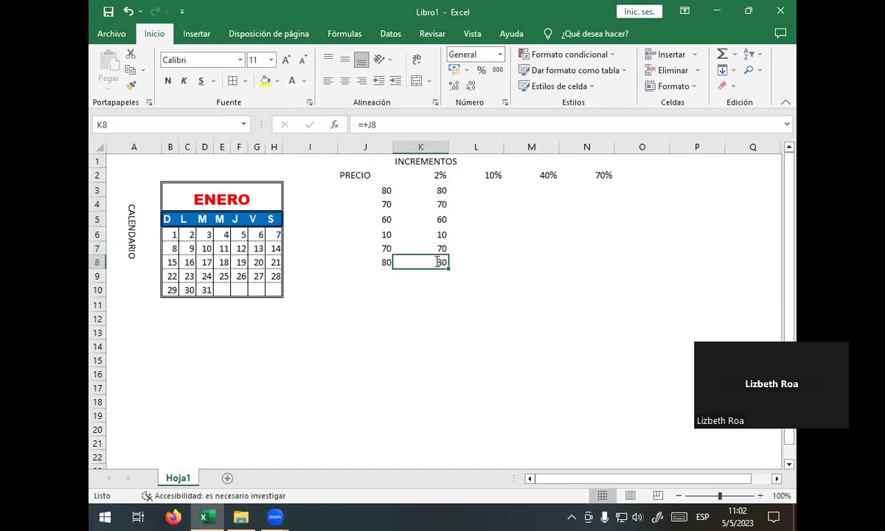
double_click(437, 261)
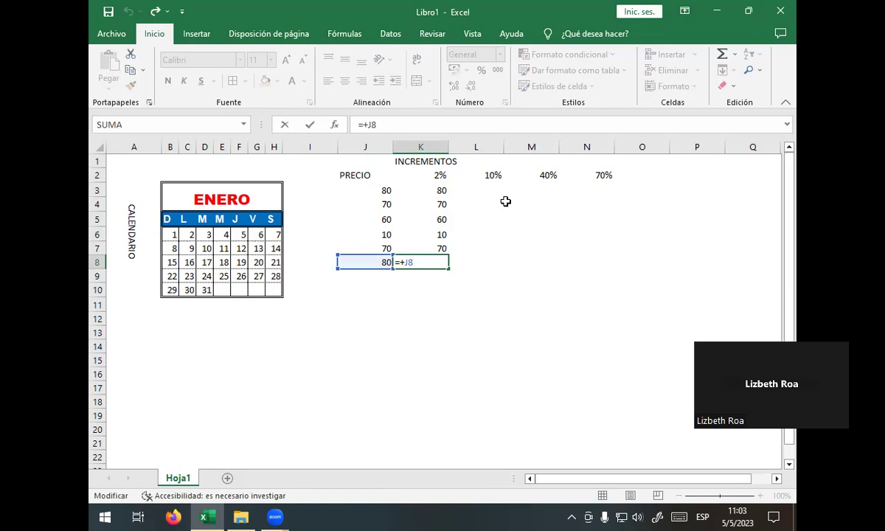
- Refill K3's formula down to K8, then clear K3:K8 and reselect K3
left_click(425, 191)
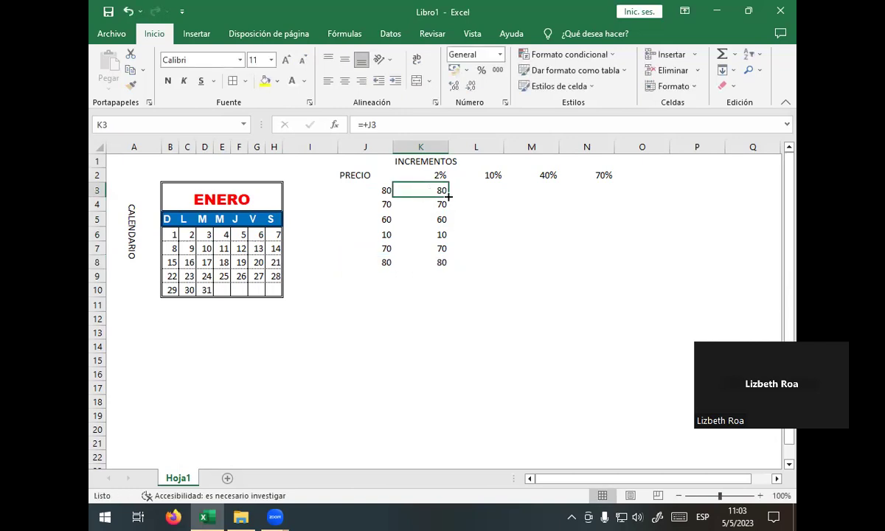
left_click_drag(448, 197, 451, 266)
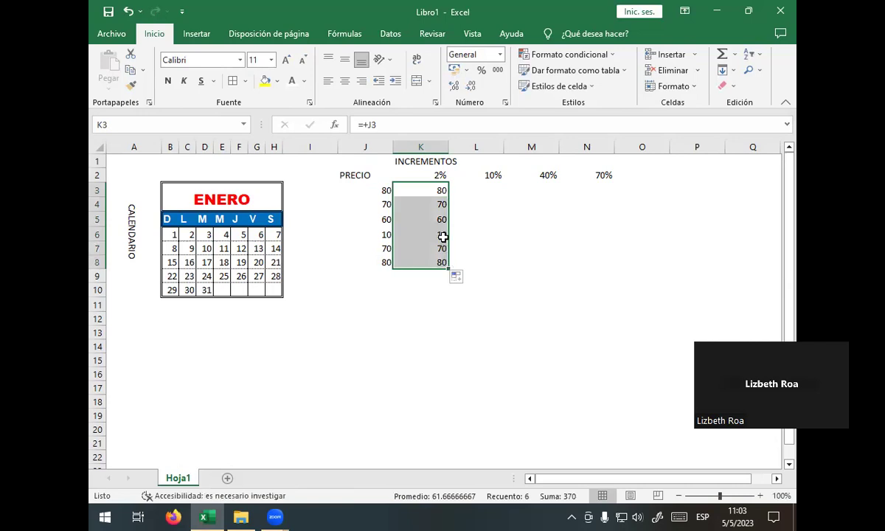
key("Delete")
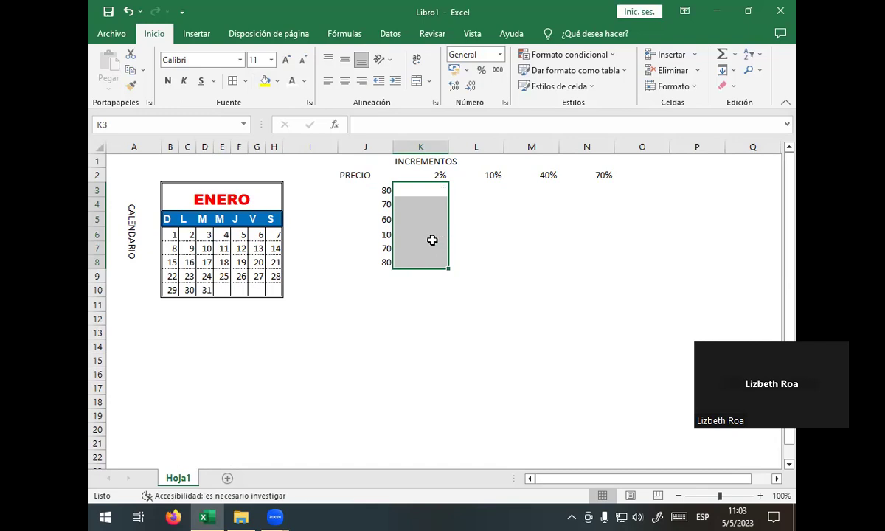
left_click(431, 204)
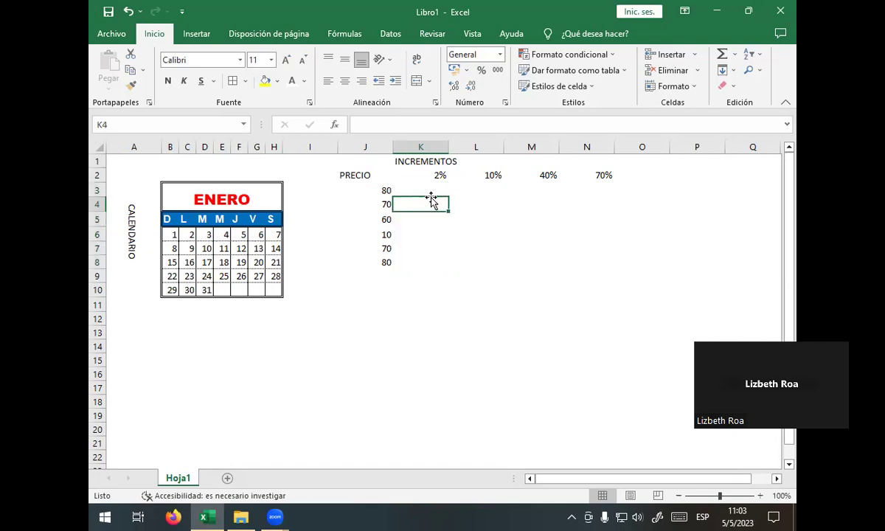
left_click(430, 189)
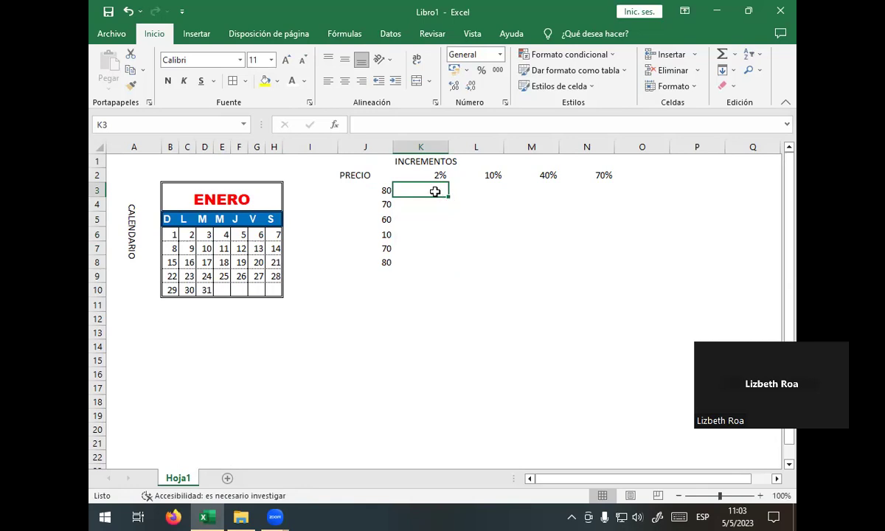
- Enter the absolute-reference formula =+$J$3 in K3
type("+")
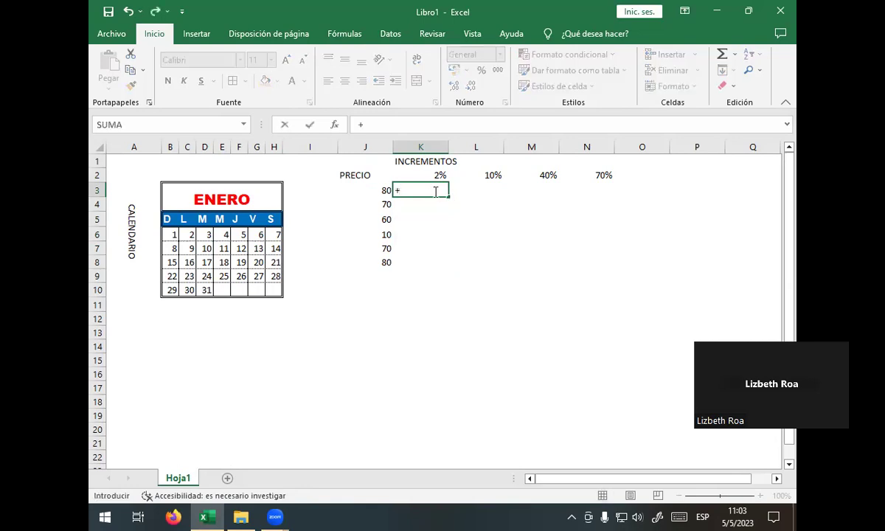
left_click(378, 191)
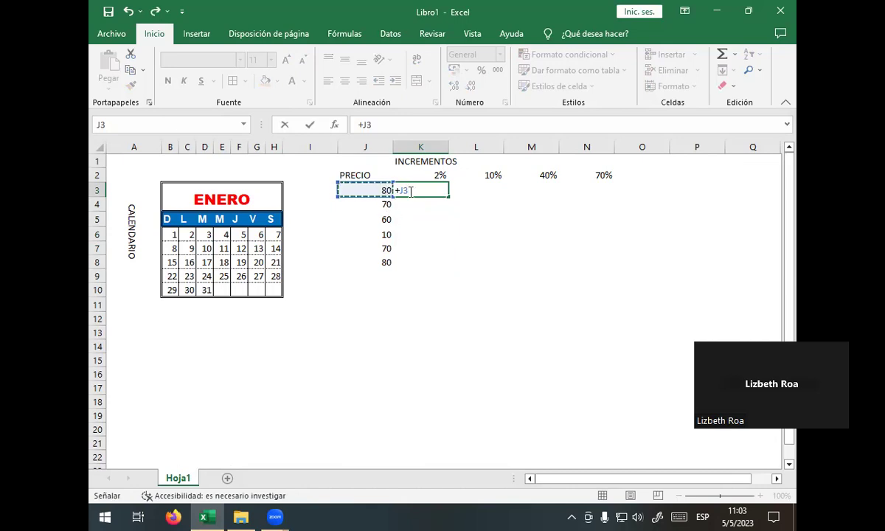
key("F4")
key("Return")
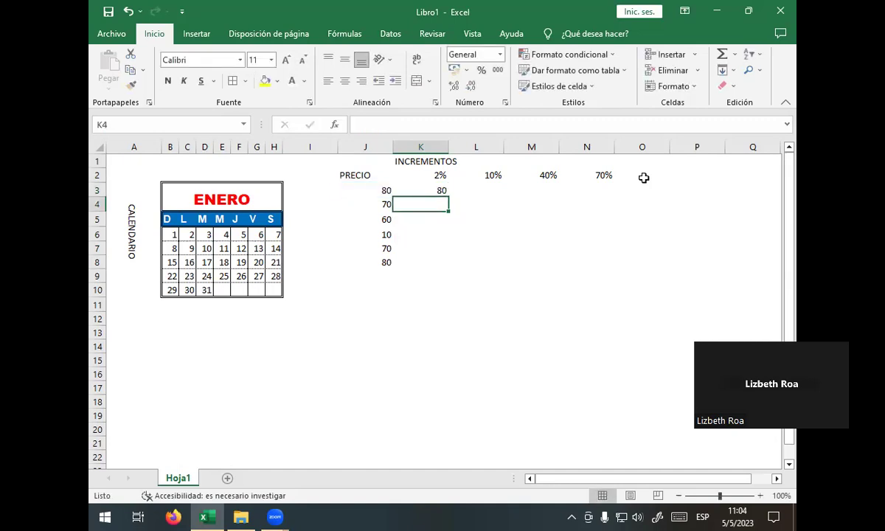
- Fill =+$J$3 down to K8, confirm K8 still points to J3, and select K3:K8
left_click(441, 191)
left_click_drag(447, 197, 451, 264)
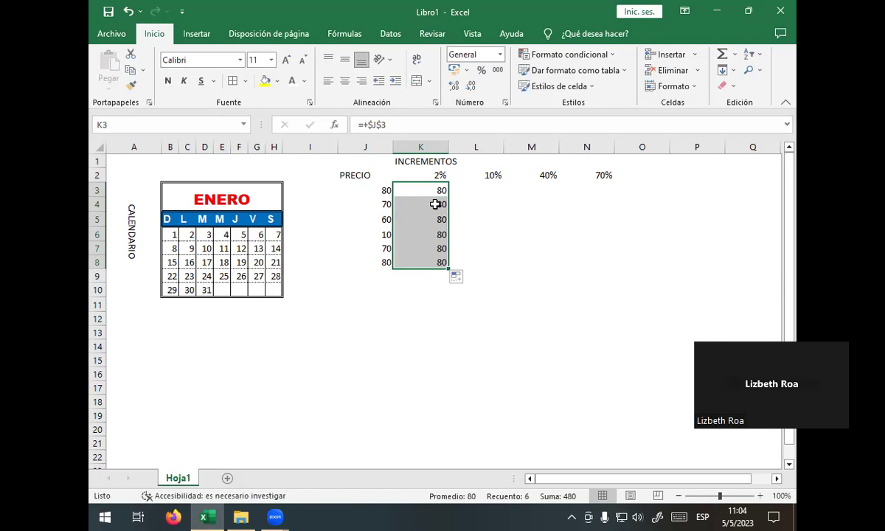
left_click(422, 262)
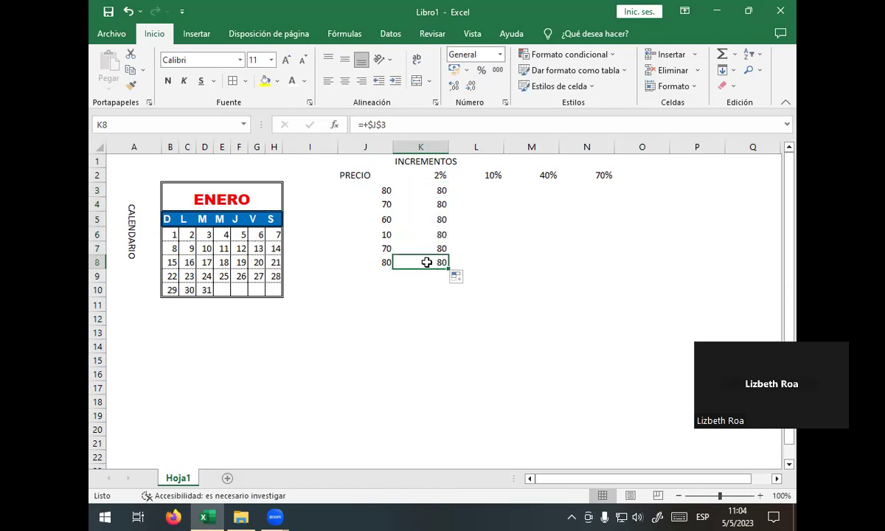
double_click(427, 261)
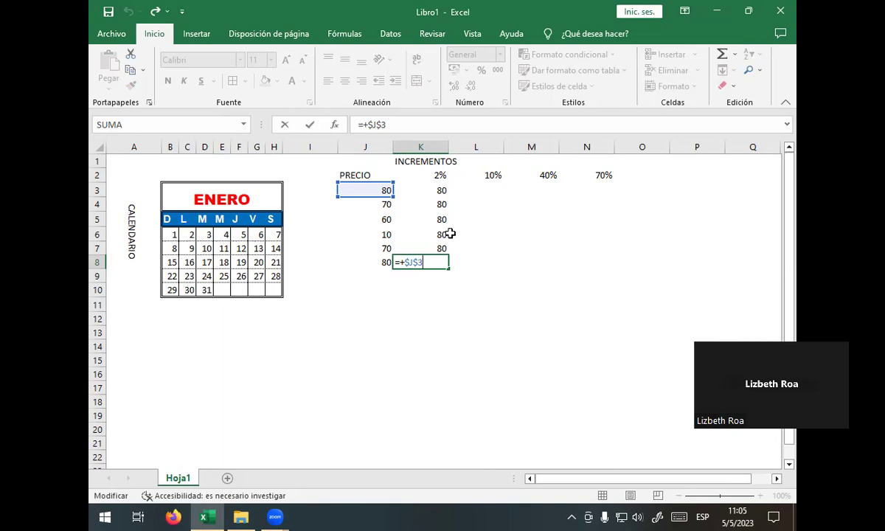
left_click_drag(429, 183, 429, 253)
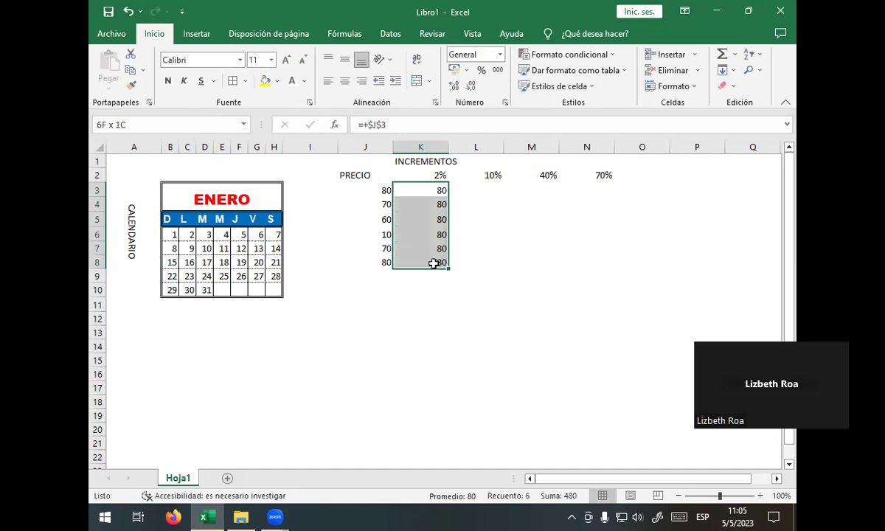
left_click_drag(429, 254, 433, 263)
- Clear the values from K3:K8 and select K3
key("Delete")
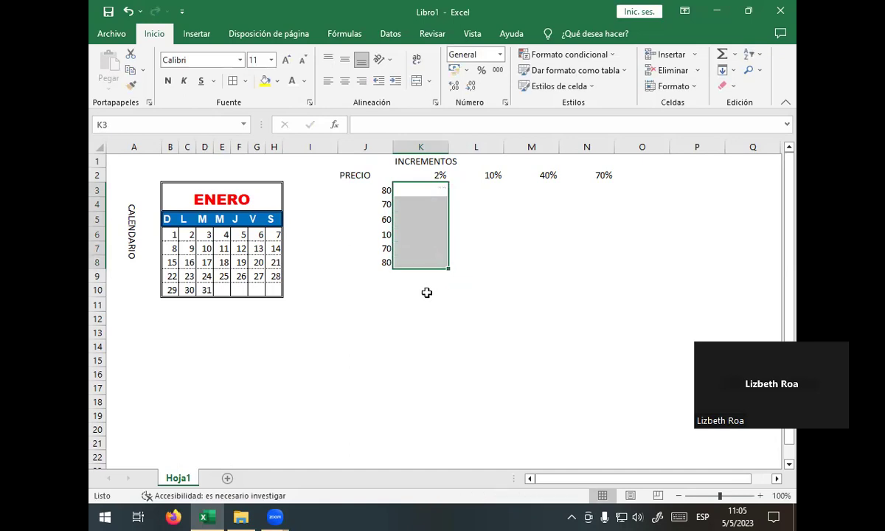
left_click(469, 253)
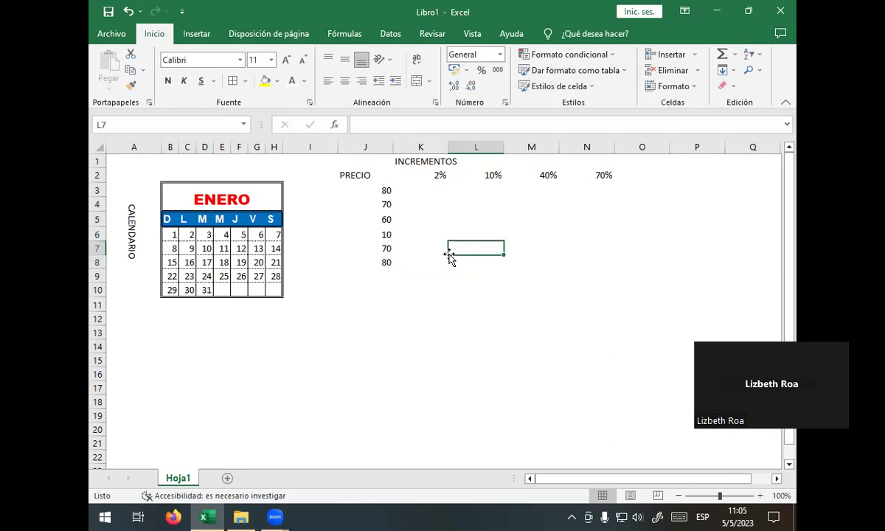
left_click(413, 200)
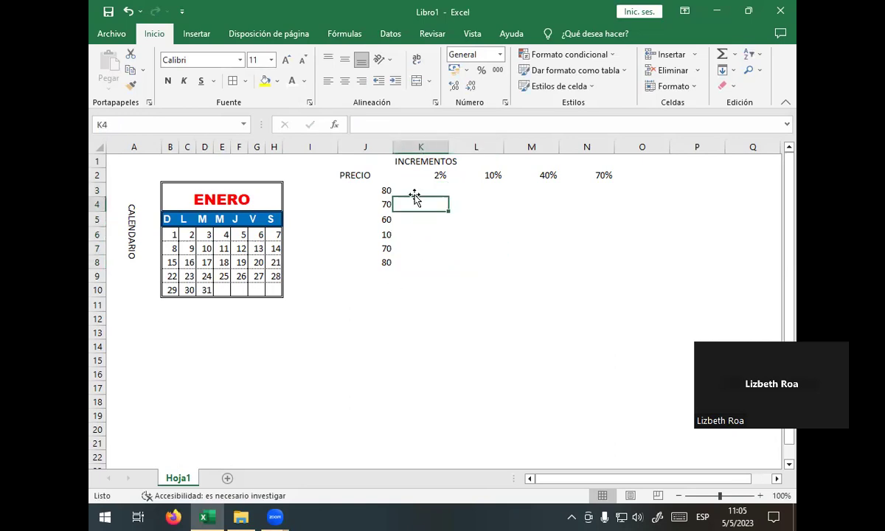
left_click(417, 189)
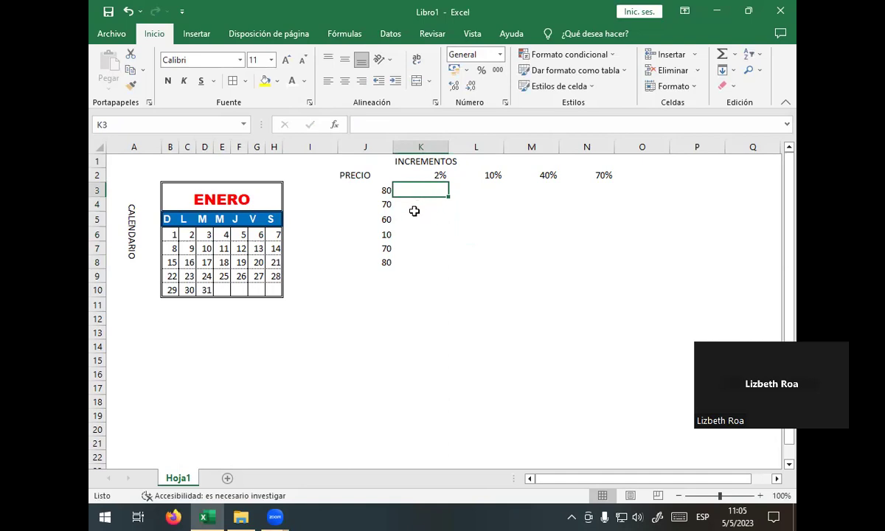
- Start K3's formula as +$J3*, locking the price reference to column J
type("+")
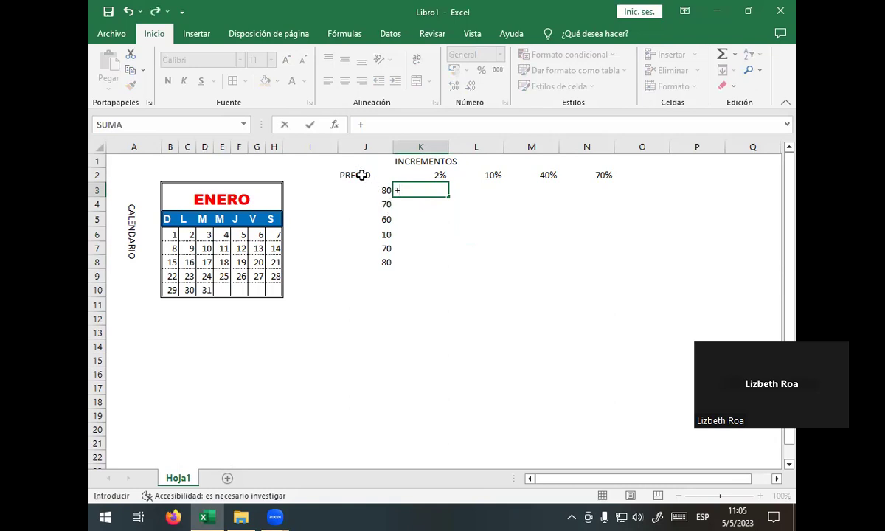
left_click(360, 175)
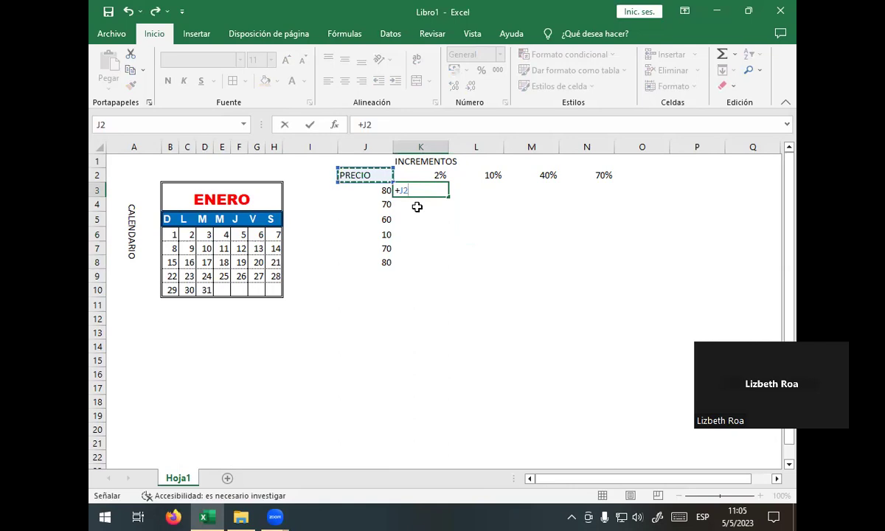
left_click(373, 191)
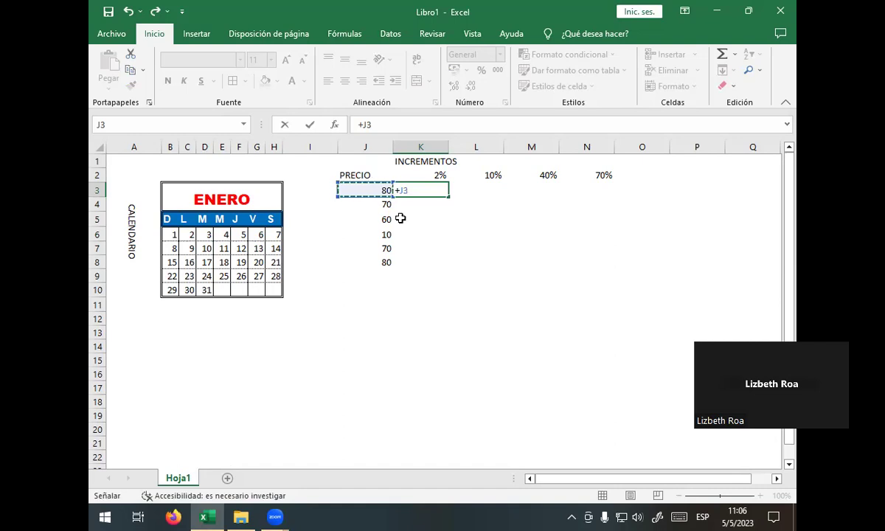
key("F4")
key("F4")
key("F4")
type("*")
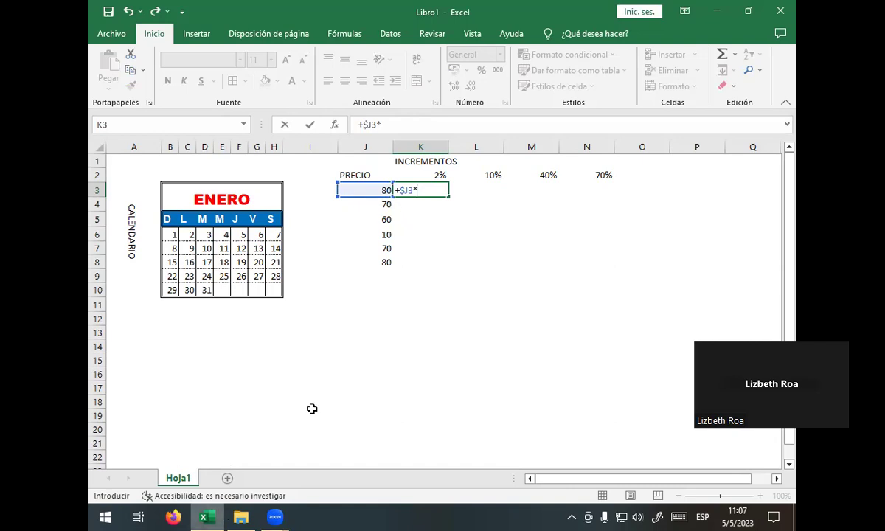
- Complete K3 as =+$J3*K$2 with row 2 locked, giving 1.6
left_click(441, 174)
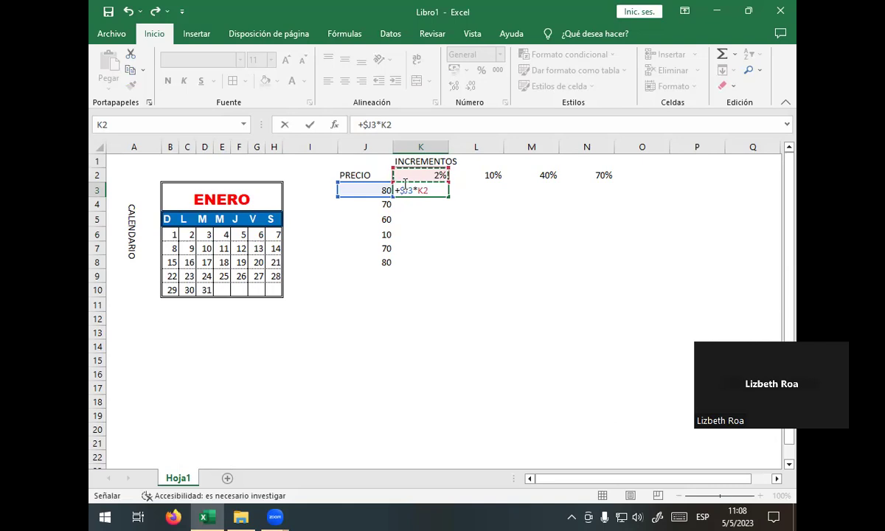
key("F4")
key("F4")
key("Return")
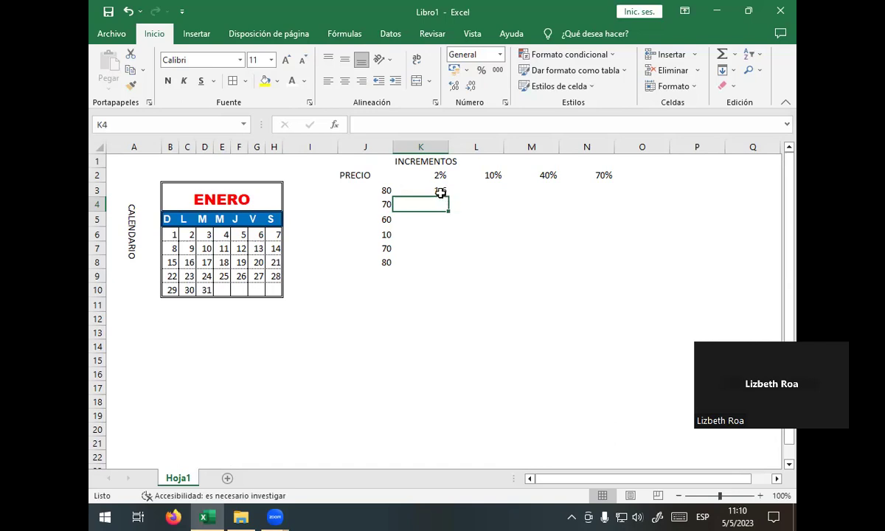
- Copy =+$J3*K$2 from K3 down to K8, giving 1.6, 1.4, 1.2, 0.2, 1.4, 1.6
left_click(436, 191)
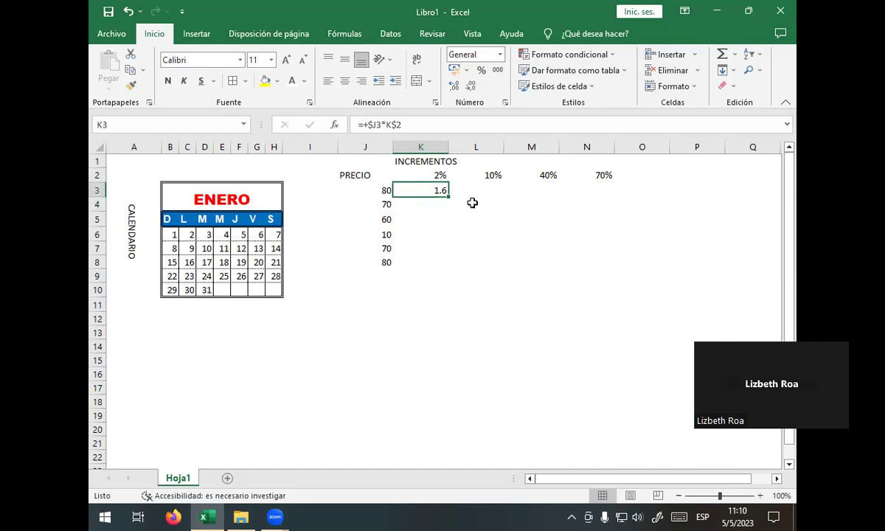
left_click_drag(448, 194, 445, 270)
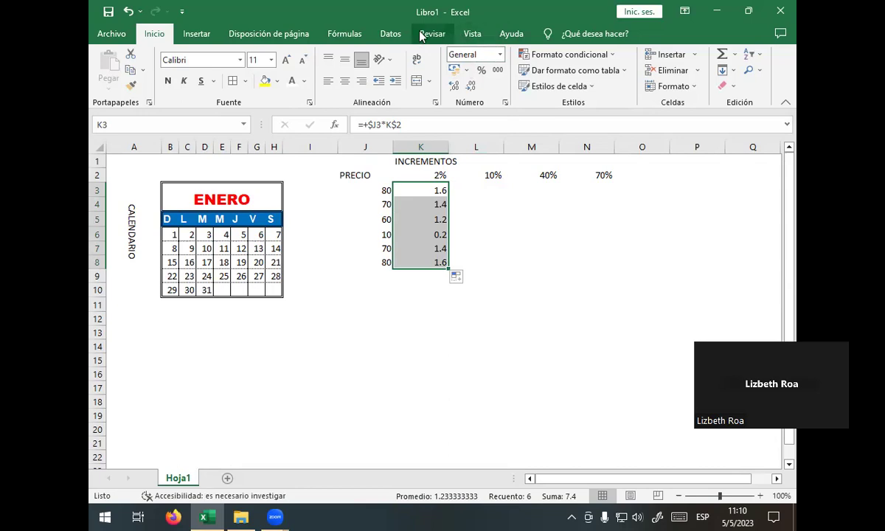
left_click(359, 33)
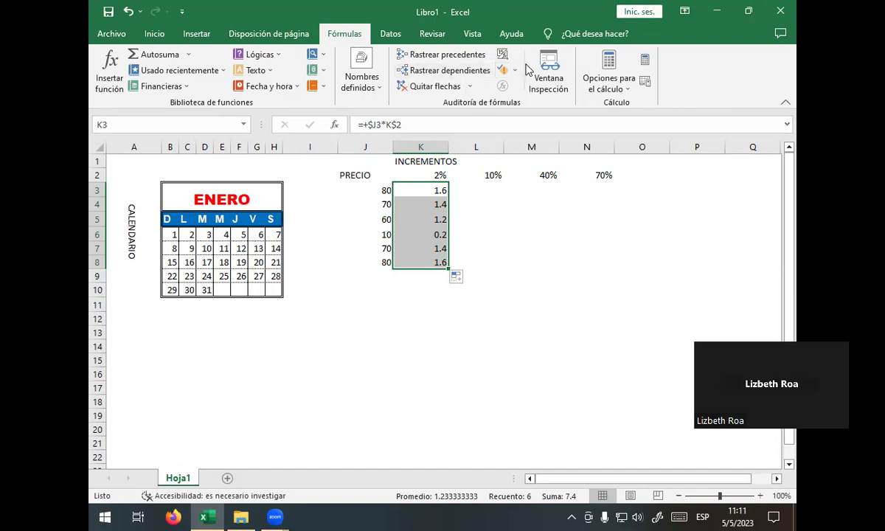
left_click(502, 55)
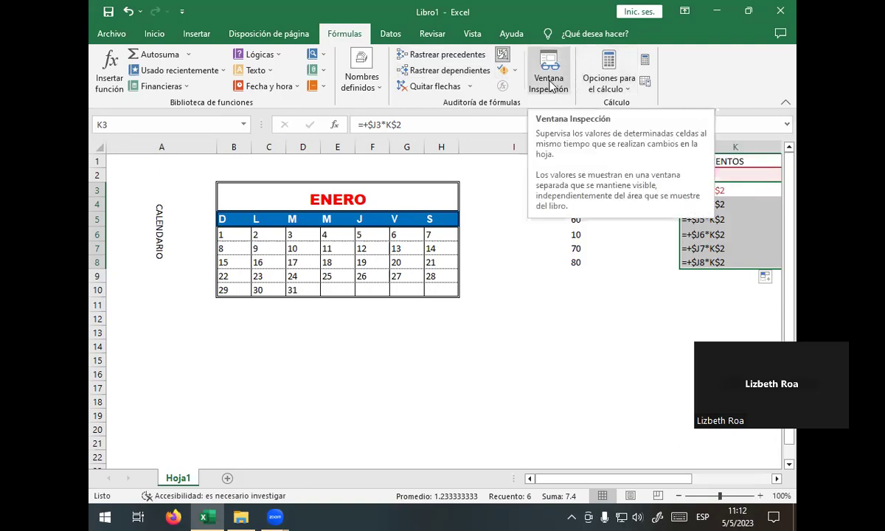
left_click(502, 53)
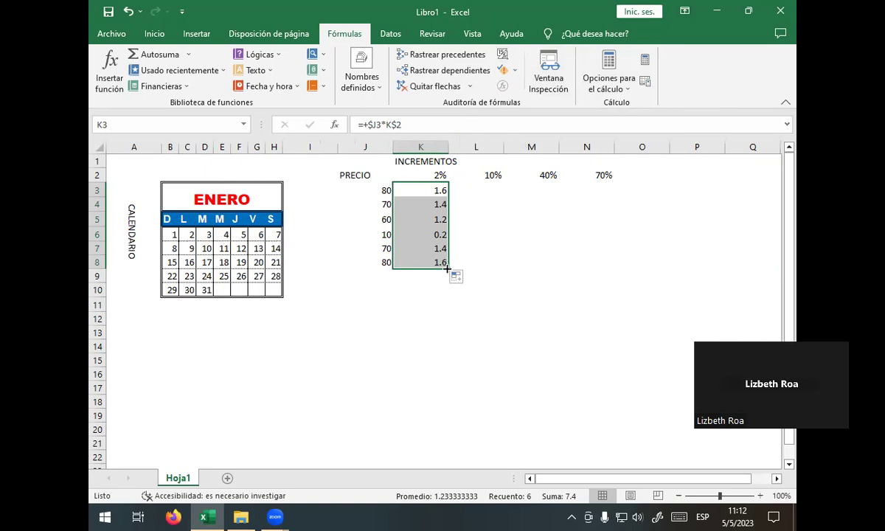
- Copy the K3:K8 increment formulas right through column N and check N6
left_click_drag(447, 269, 603, 260)
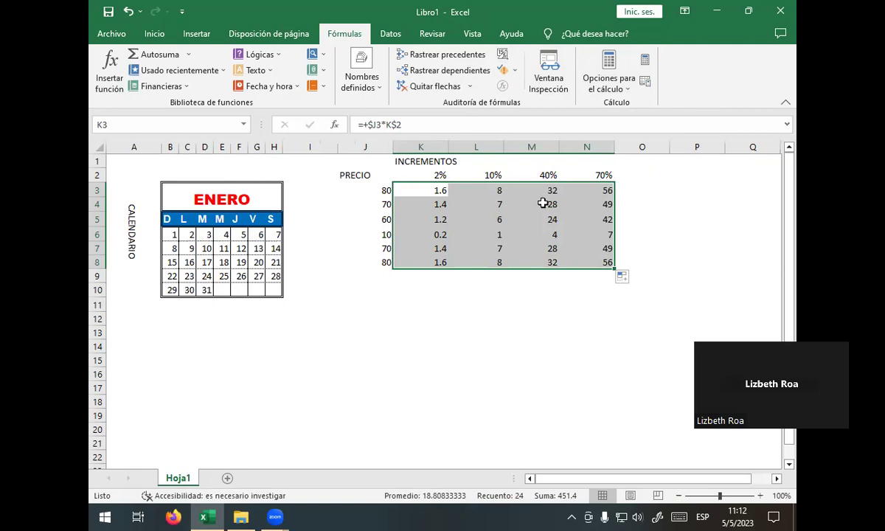
left_click(565, 233)
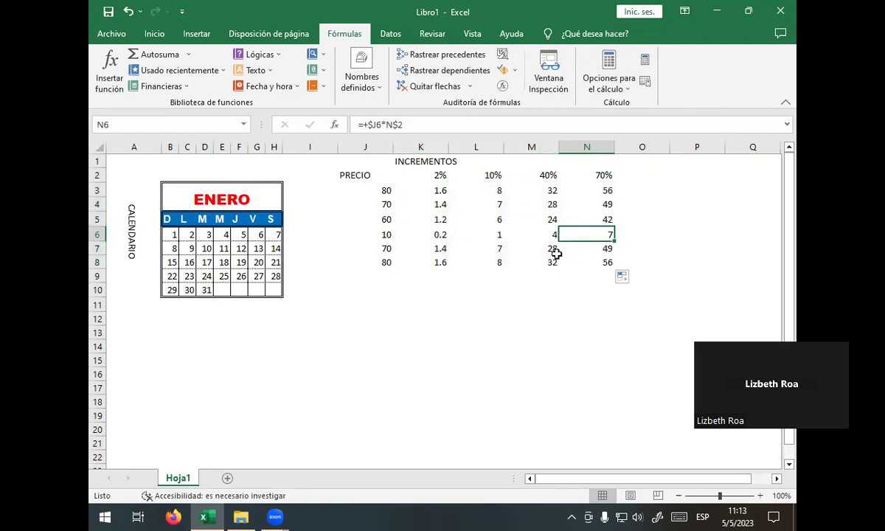
- Turn on Mostrar fórmulas to review row 3's references like =+$J3*L$2, then turn it off again
left_click(502, 55)
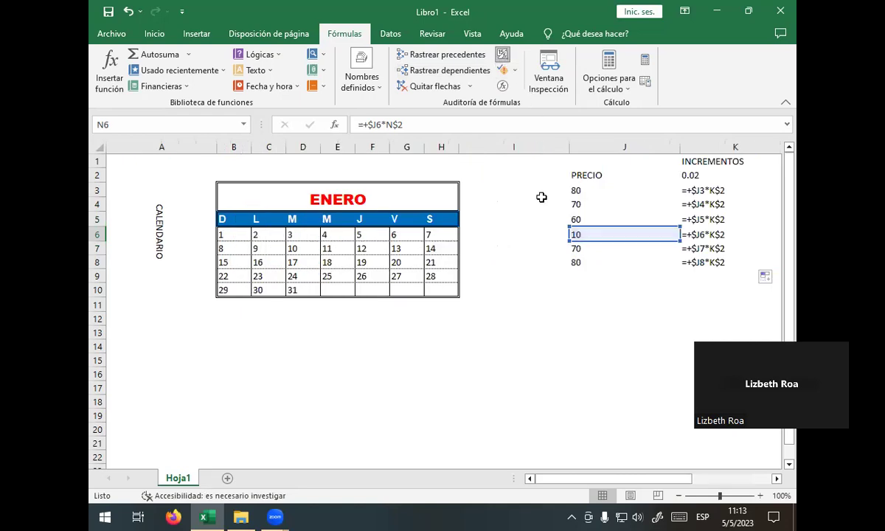
left_click(708, 191)
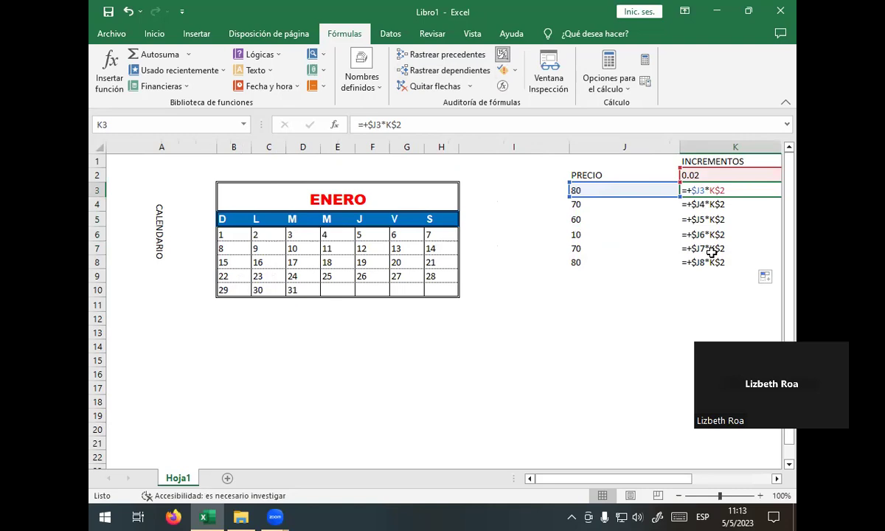
key("Right")
key("Right")
key("Right")
key("Right")
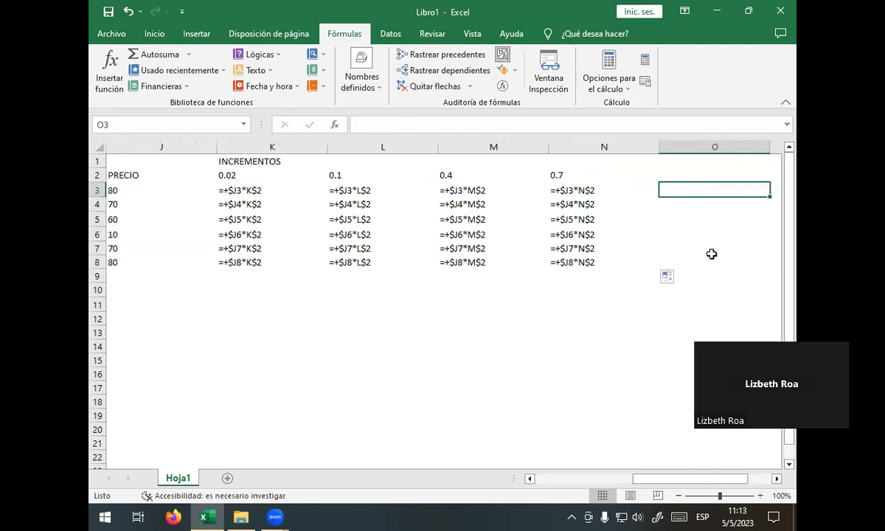
key("Left")
key("Left")
key("Left")
key("Left")
key("Left")
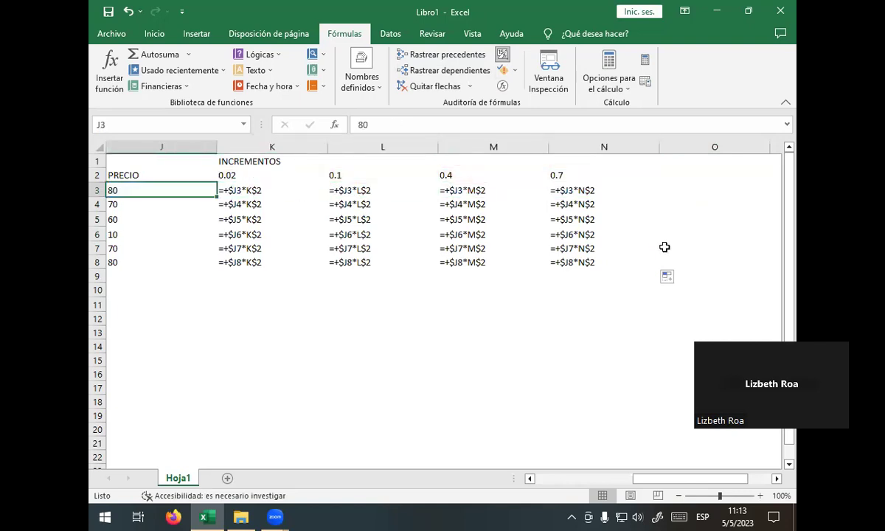
key("Left")
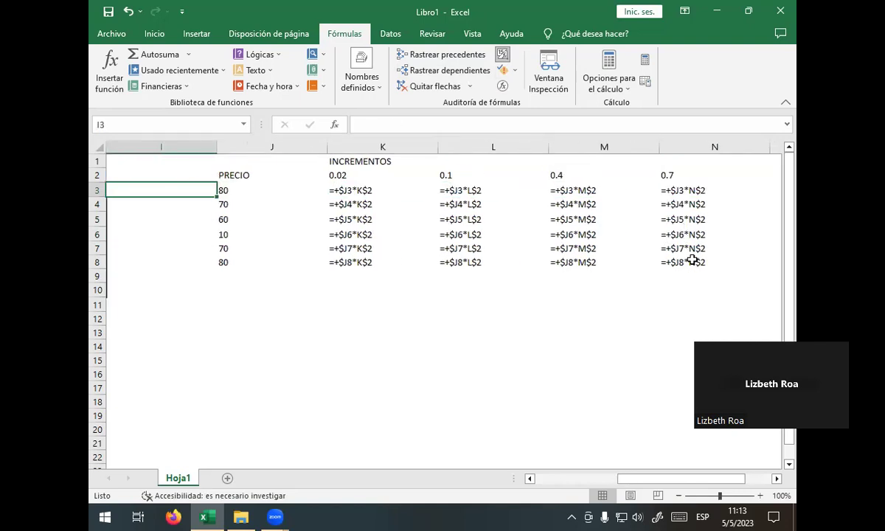
key("Right")
key("Right")
key("Right")
key("Right")
key("Left")
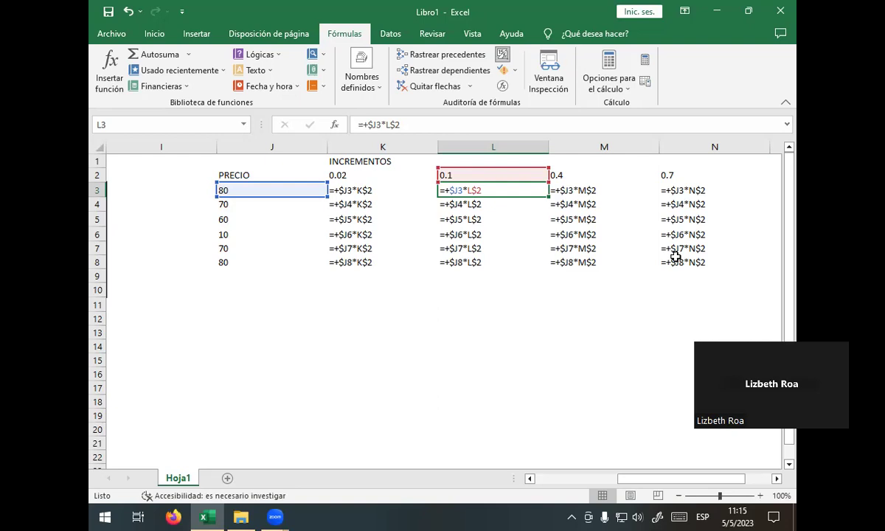
left_click(503, 57)
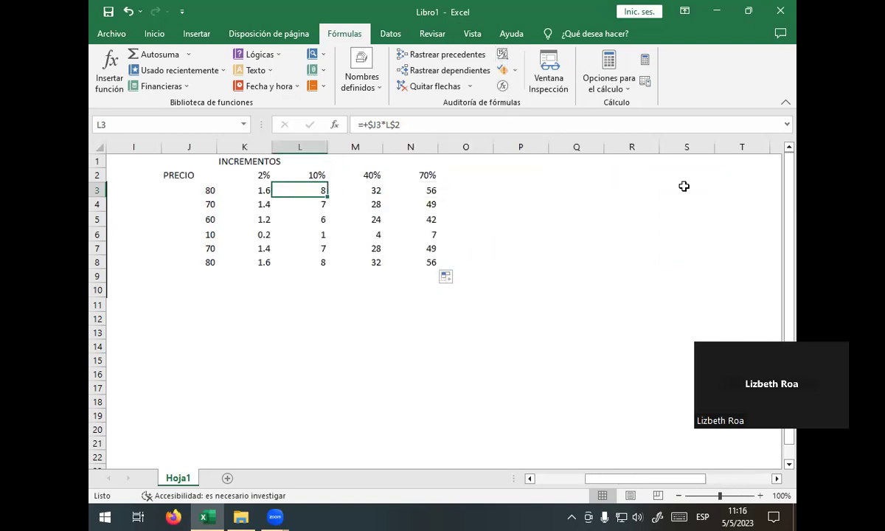
- Select the whole increment table from J1 to N8
left_click(191, 175)
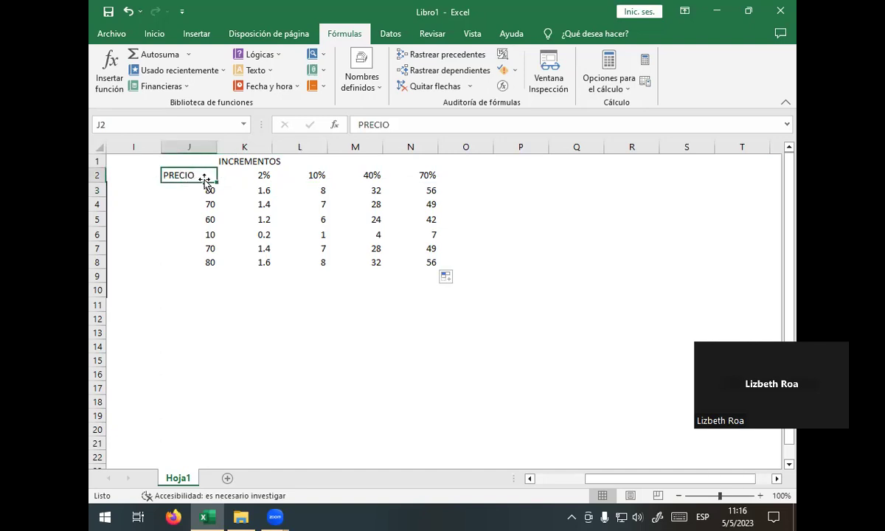
left_click(223, 162)
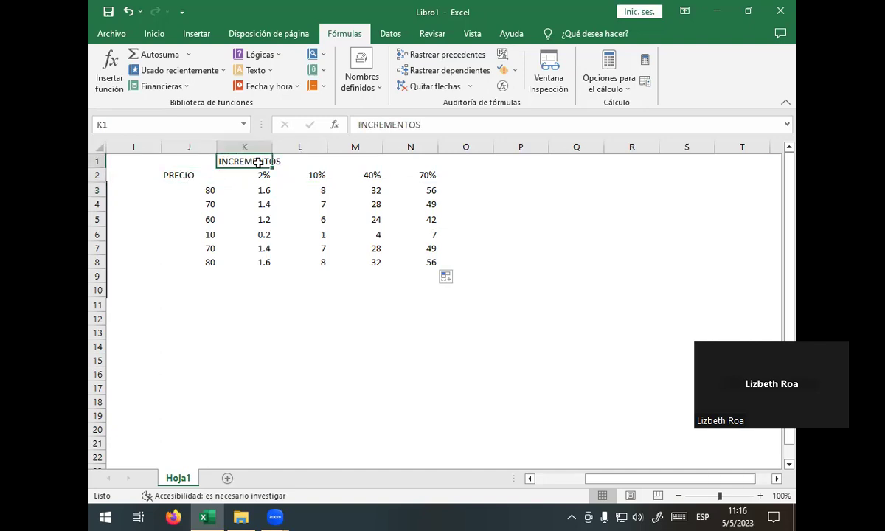
left_click(183, 161)
left_click_drag(219, 162, 201, 164)
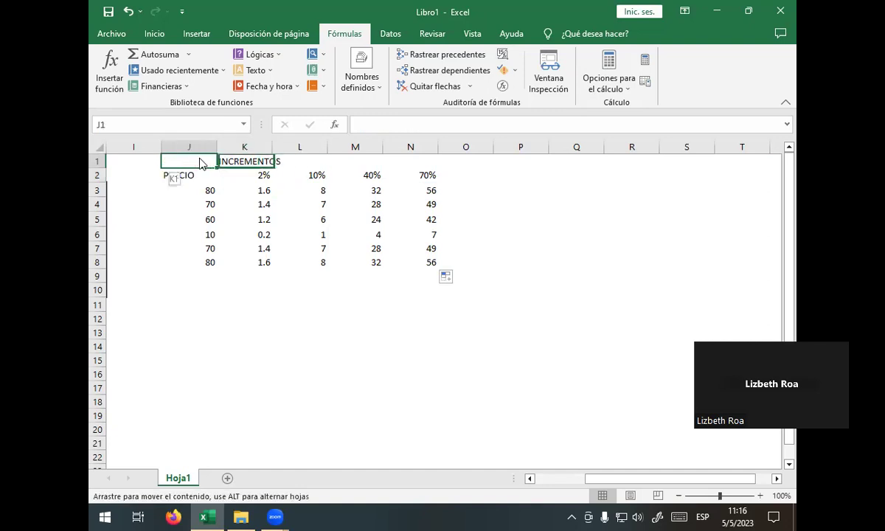
mouse_move(205, 161)
left_mouse_down()
mouse_move(426, 173)
mouse_move(415, 269)
left_mouse_up()
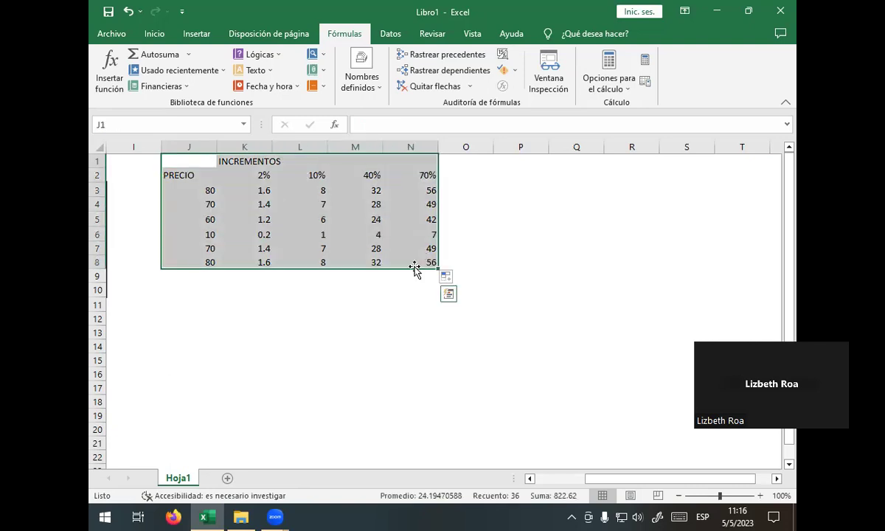
left_click(156, 34)
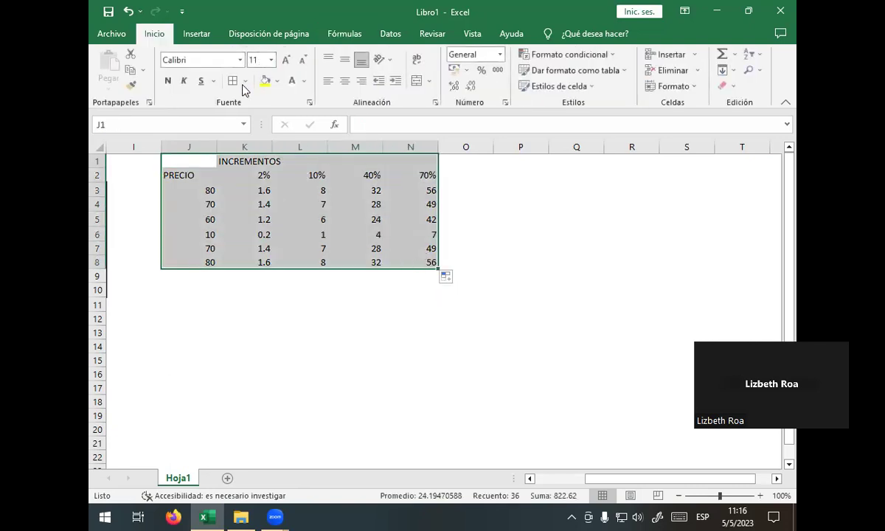
- Apply dotted Contorno and Interior borders to J1:N8 through Más bordes
left_click(244, 82)
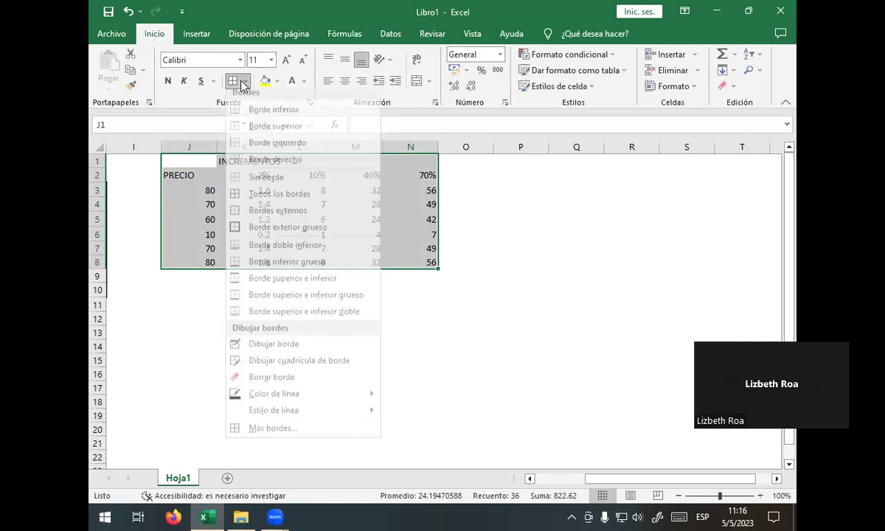
left_click(316, 435)
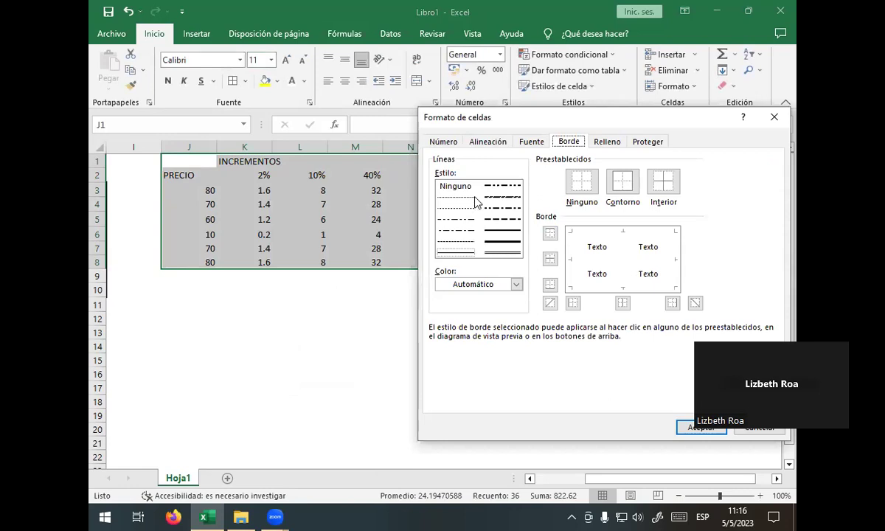
left_click(466, 199)
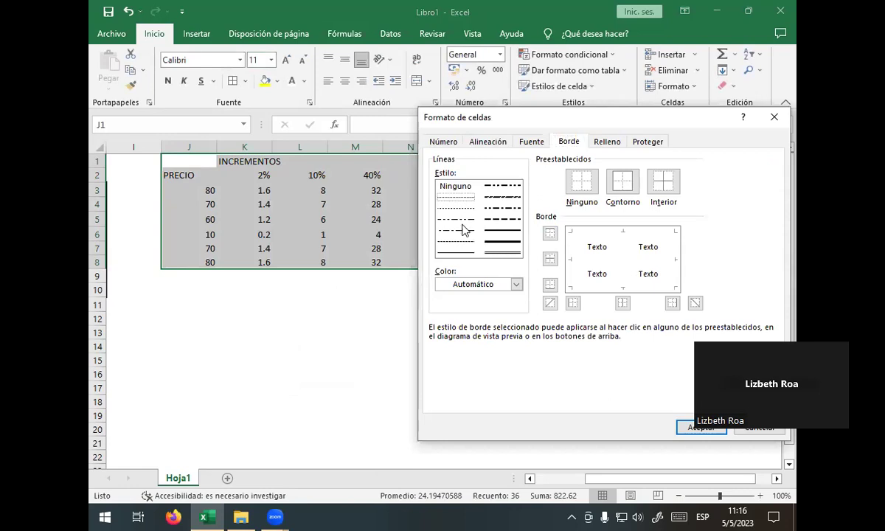
left_click(615, 184)
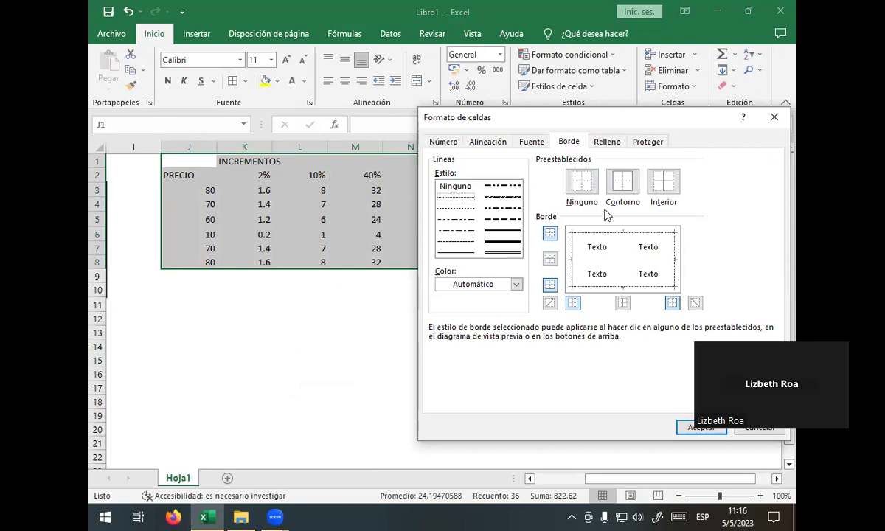
left_click(660, 184)
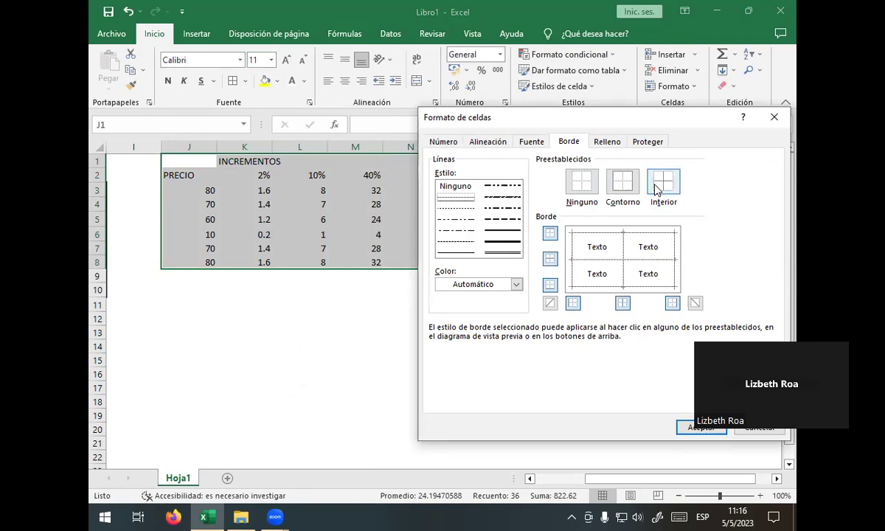
left_click(691, 428)
left_click(598, 357)
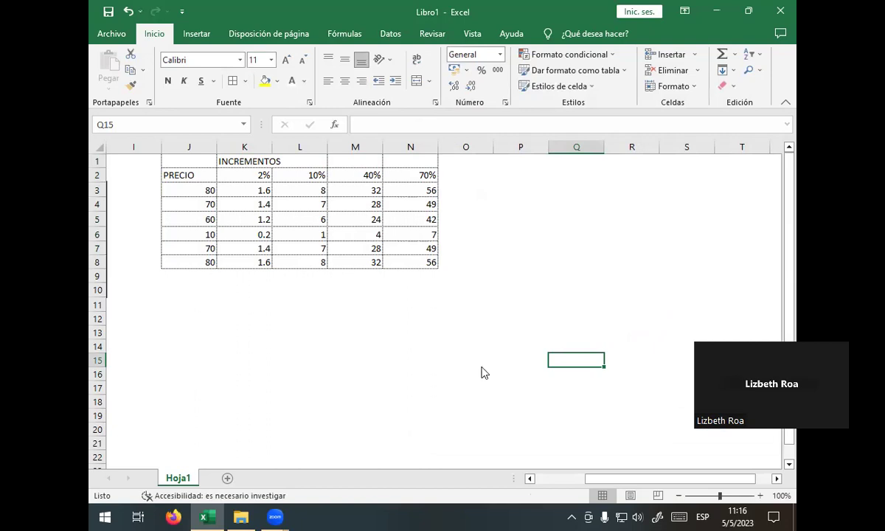
- Save the workbook as 'EJERCICIO 1' in Documentos, then minimize Excel
key("F12")
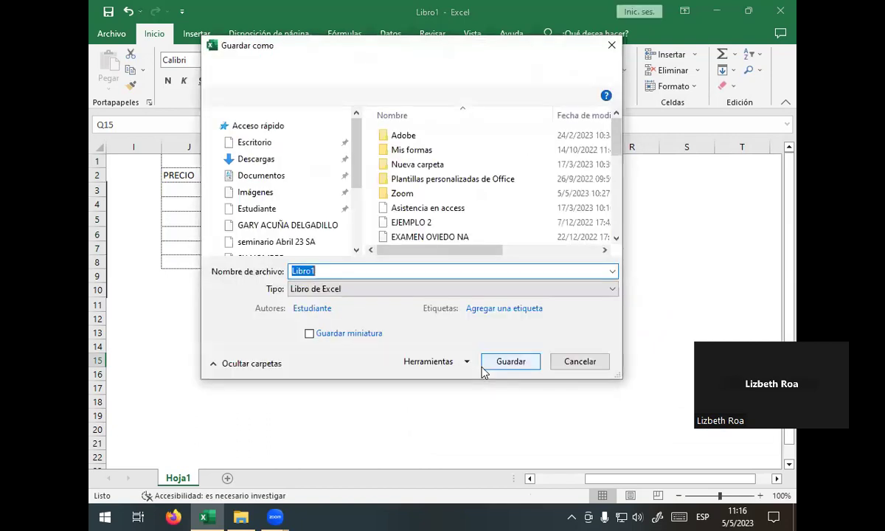
left_click(374, 271)
key("BackSpace")
key("BackSpace")
key("BackSpace")
key("BackSpace")
key("BackSpace")
type("EL")
key("BackSpace")
type("J")
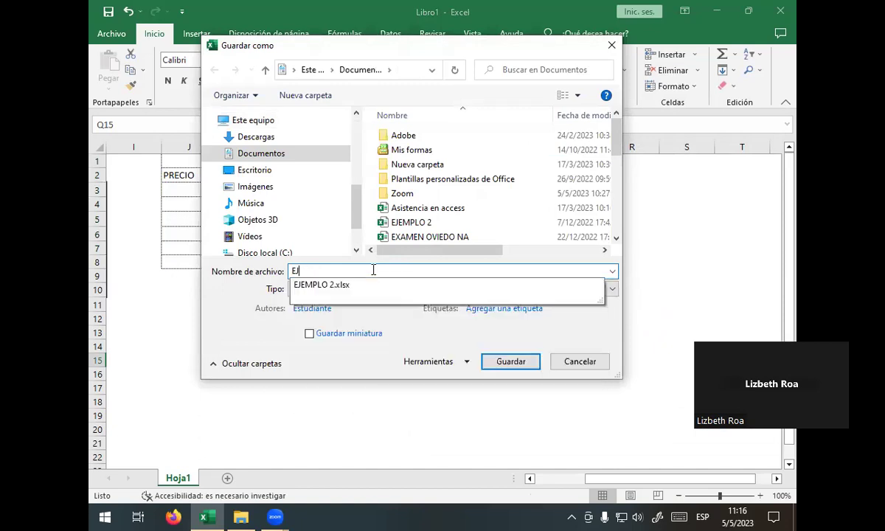
type("ERCICIO 1")
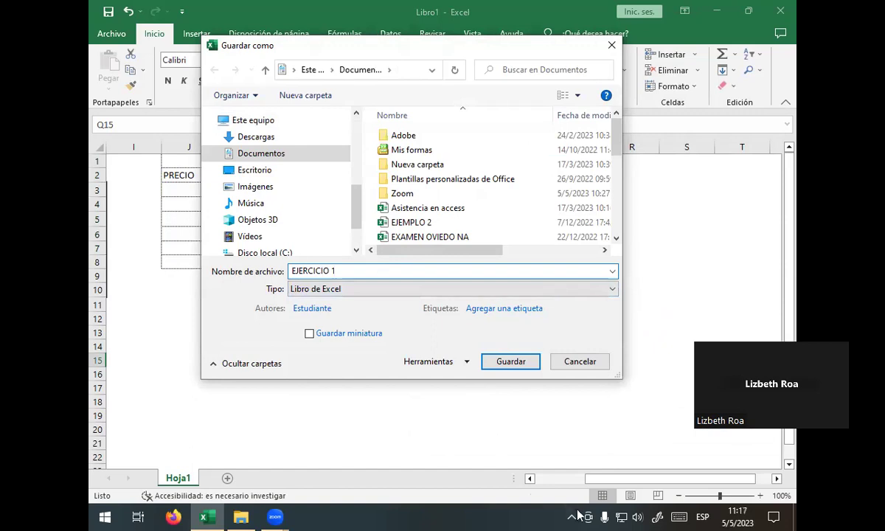
left_click(513, 363)
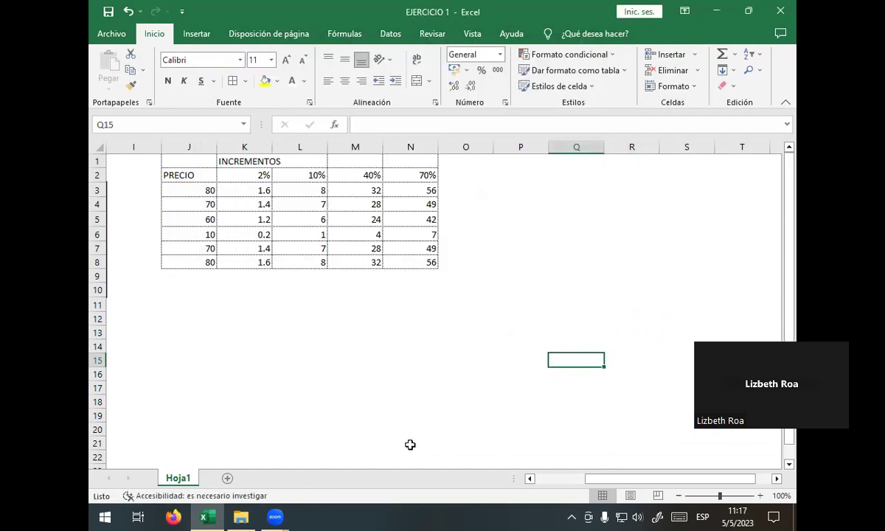
left_click(704, 10)
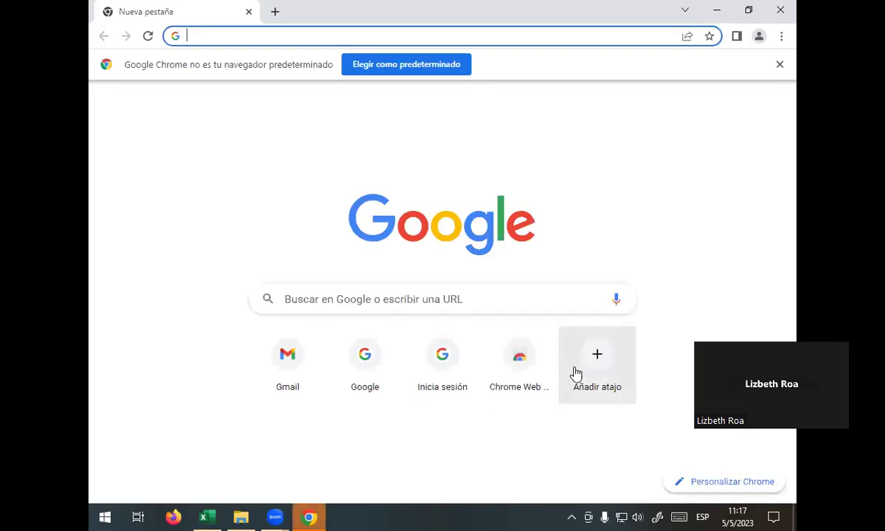
- Search Google for 'drive' and open Google Drive from the apps list
left_click(450, 300)
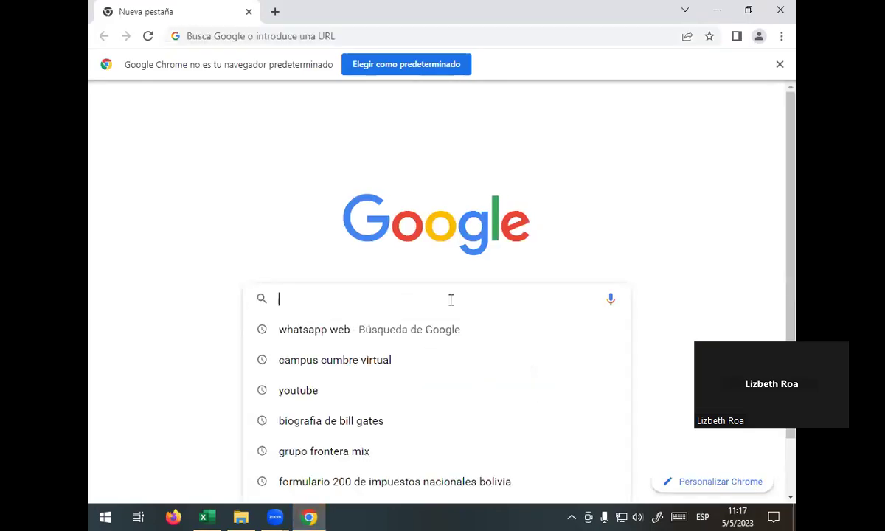
type("D")
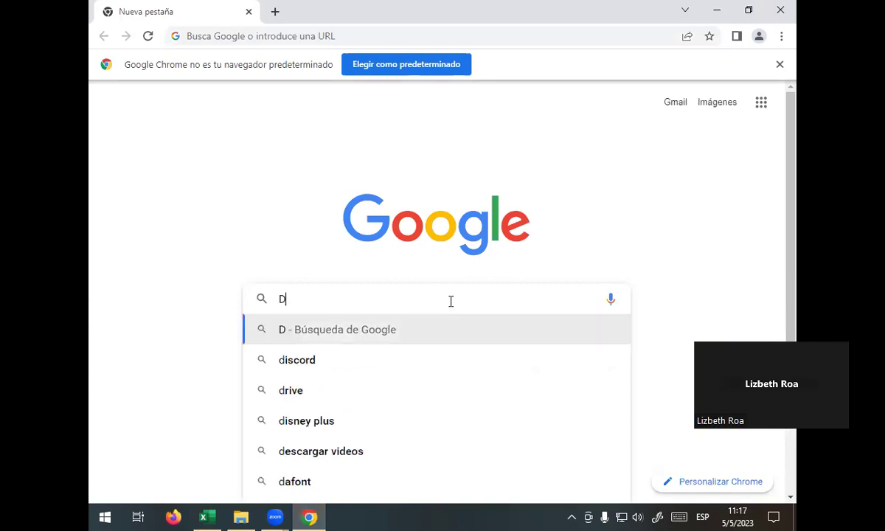
type("RI")
left_click(451, 341)
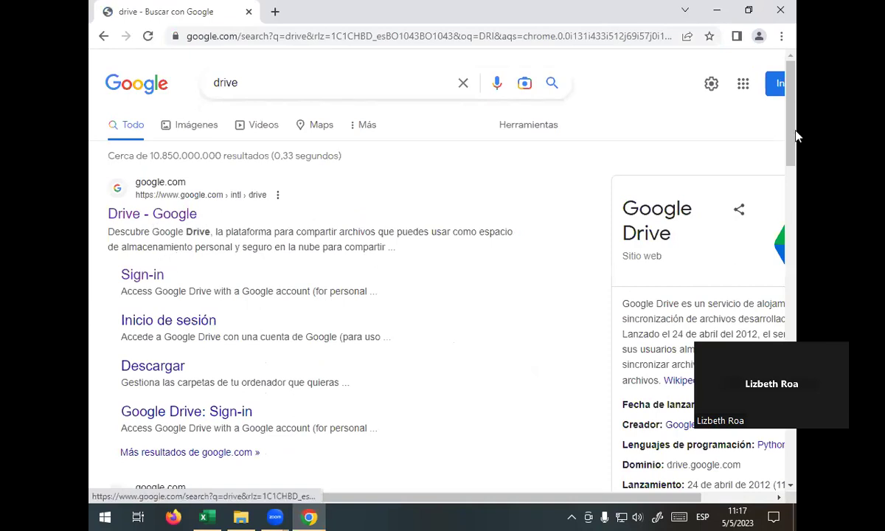
left_click(743, 84)
scroll(737, 236, "down", 2)
left_click(749, 225)
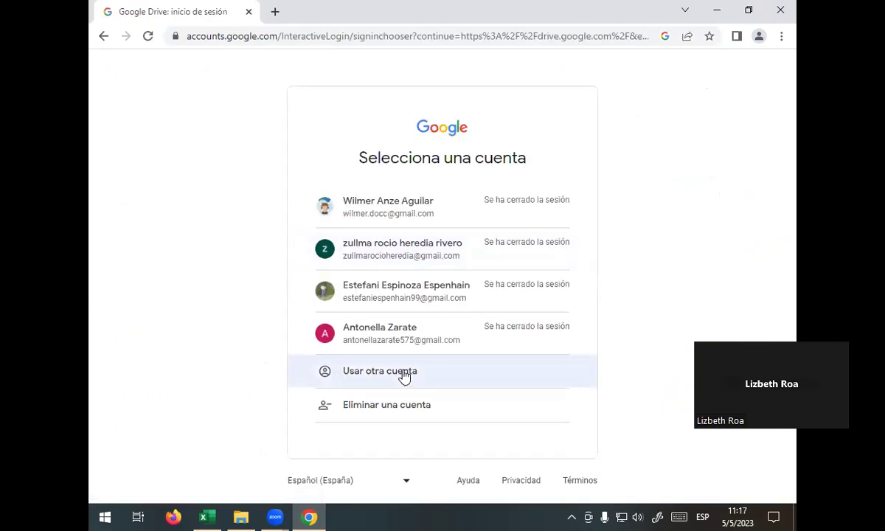
- Sign in with the saved account's password and skip the optional suggestions with 'Ahora no'
left_click(404, 337)
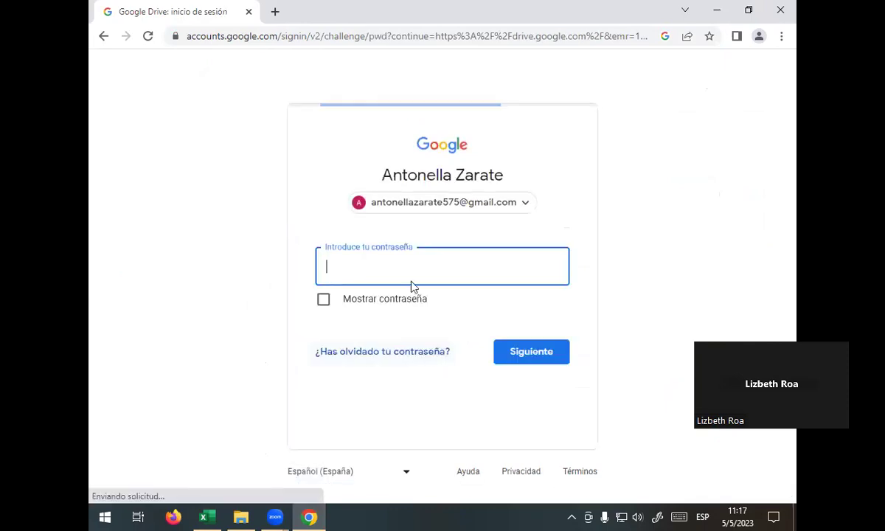
type("••••••")
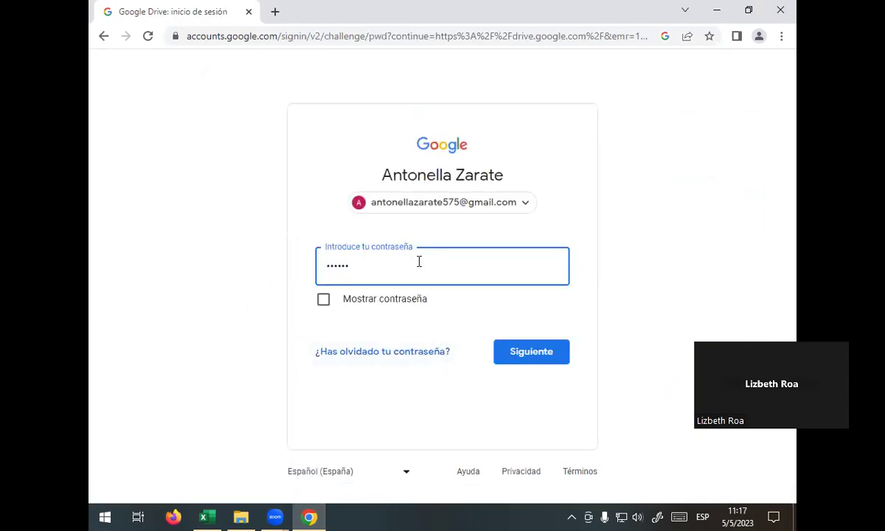
key("BackSpace")
key("BackSpace")
key("BackSpace")
type("••••••••••••")
key("Return")
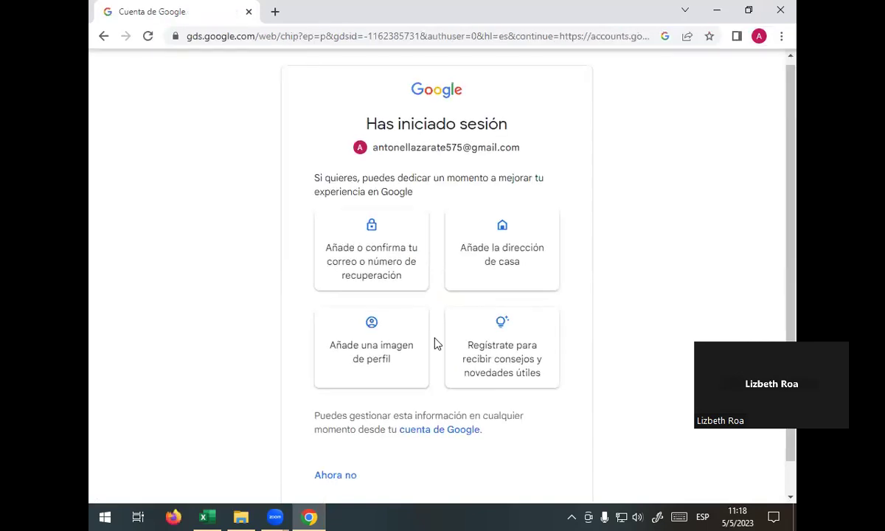
scroll(434, 343, "down", 1)
left_click(350, 440)
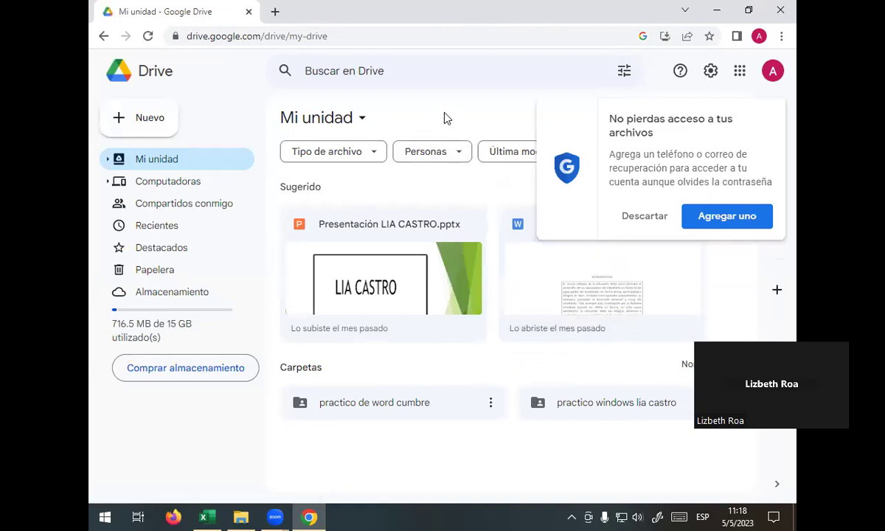
- Dismiss the recovery reminder, then start a new folder and cancel it
left_click(644, 218)
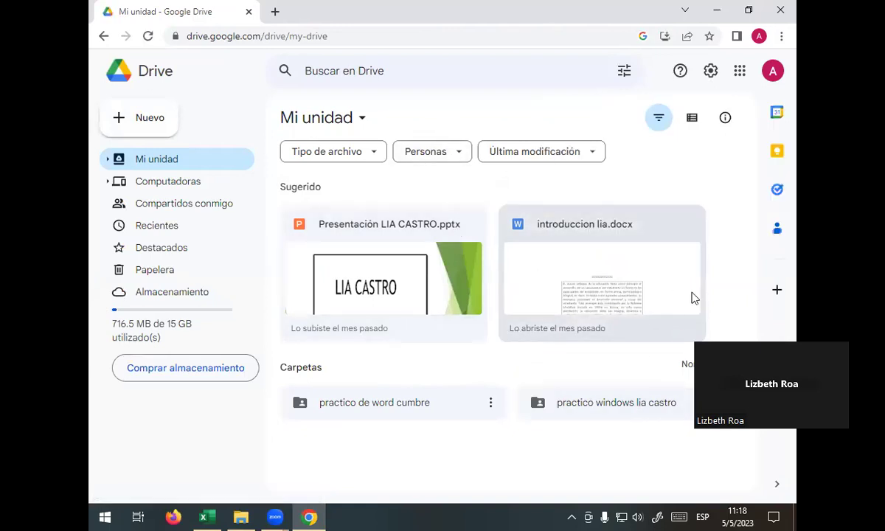
right_click(483, 433)
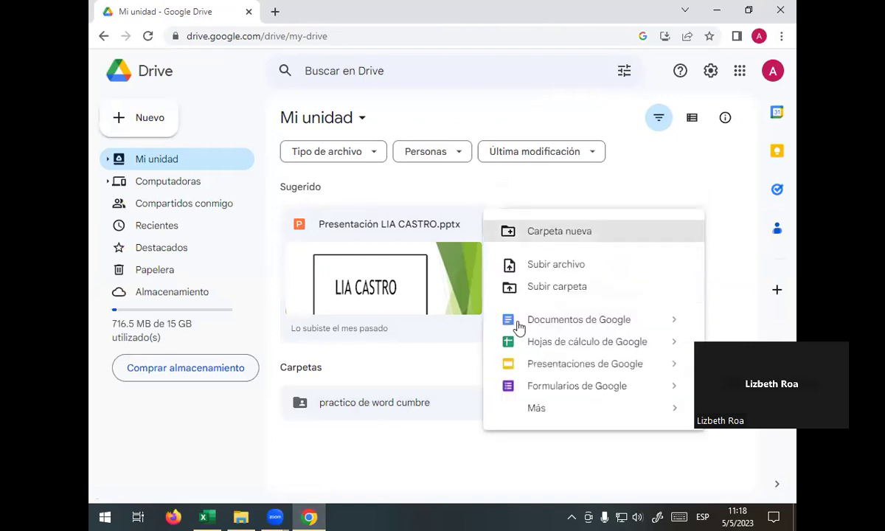
left_click(558, 241)
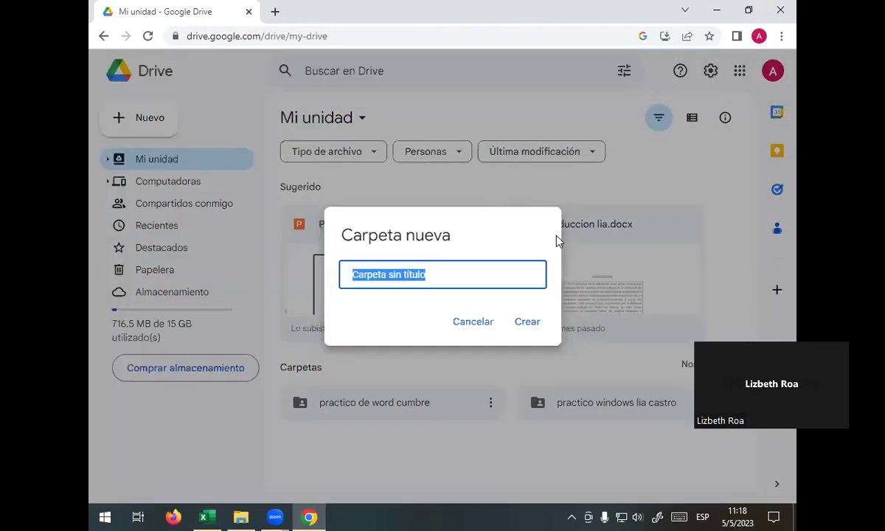
left_click(454, 273)
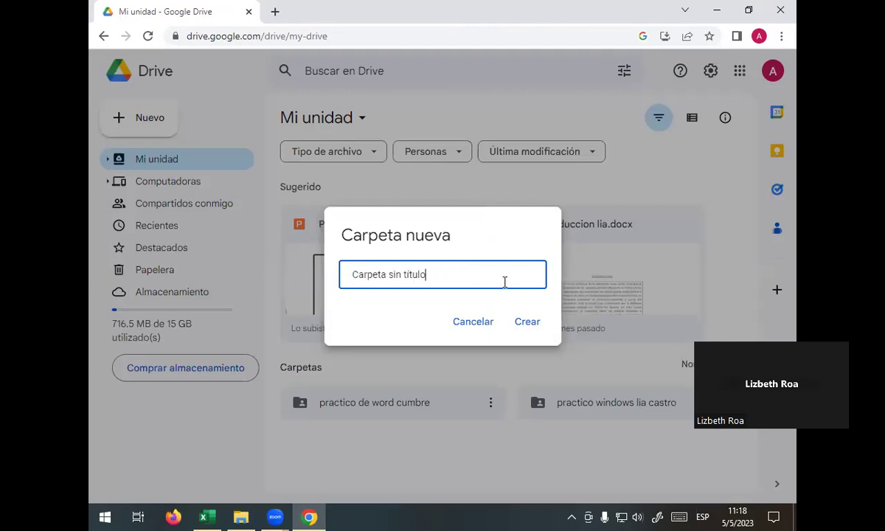
key("BackSpace")
key("BackSpace")
key("BackSpace")
key("BackSpace")
key("BackSpace")
key("BackSpace")
key("BackSpace")
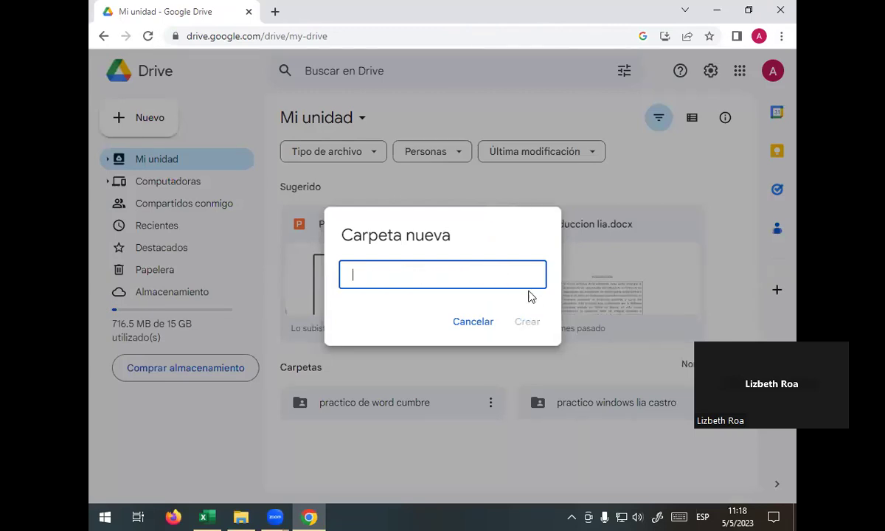
left_click(471, 329)
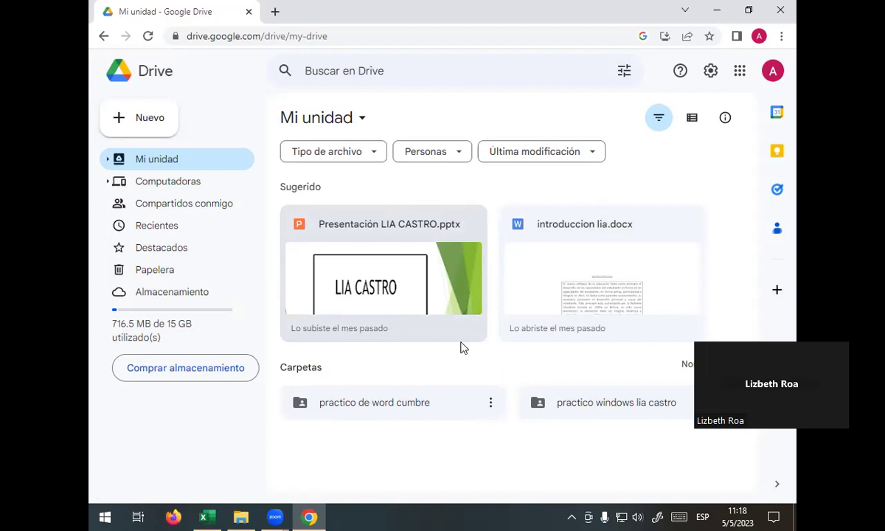
- Open the new-folder dialog from the Nuevo menu
left_click(174, 130)
left_click(172, 126)
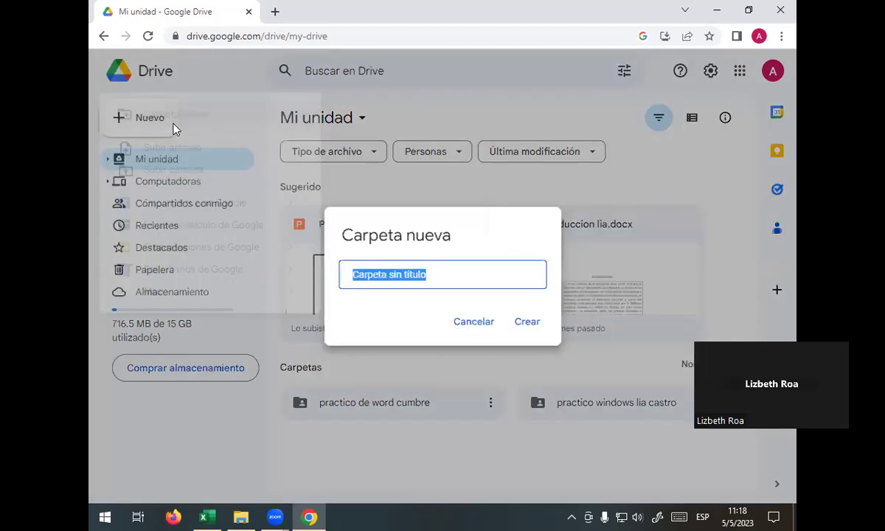
key("Escape")
left_click(181, 125)
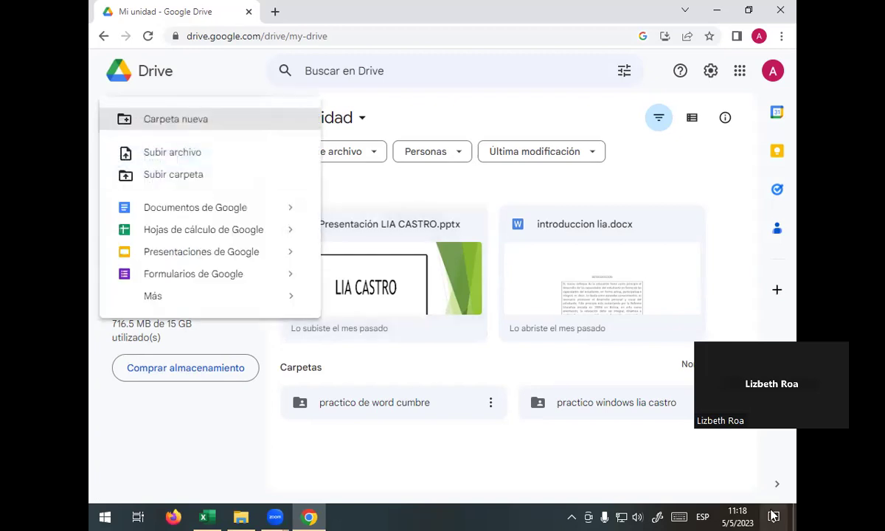
left_click(209, 120)
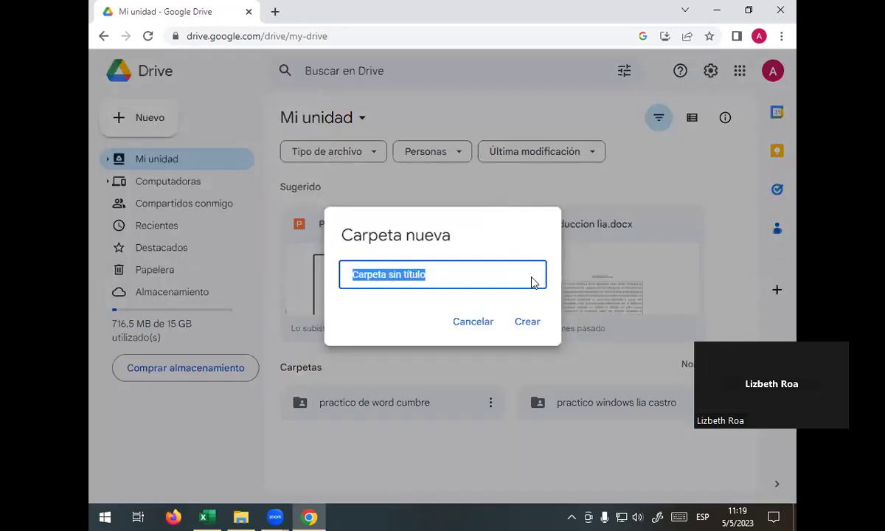
- Replace the default folder name with 'PRACTICO DE EXCEL- CUMBRE'
left_click(489, 271)
key("BackSpace")
key("BackSpace")
key("BackSpace")
key("BackSpace")
key("BackSpace")
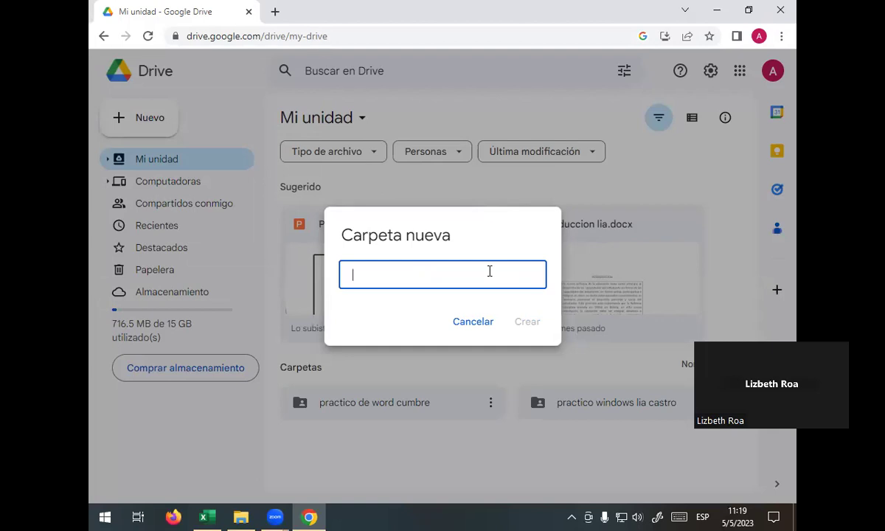
type("excel")
key("BackSpace")
key("BackSpace")
key("BackSpace")
key("BackSpace")
type("PRECT")
key("BackSpace")
key("BackSpace")
key("BackSpace")
type("ACTICO CE EXCEL")
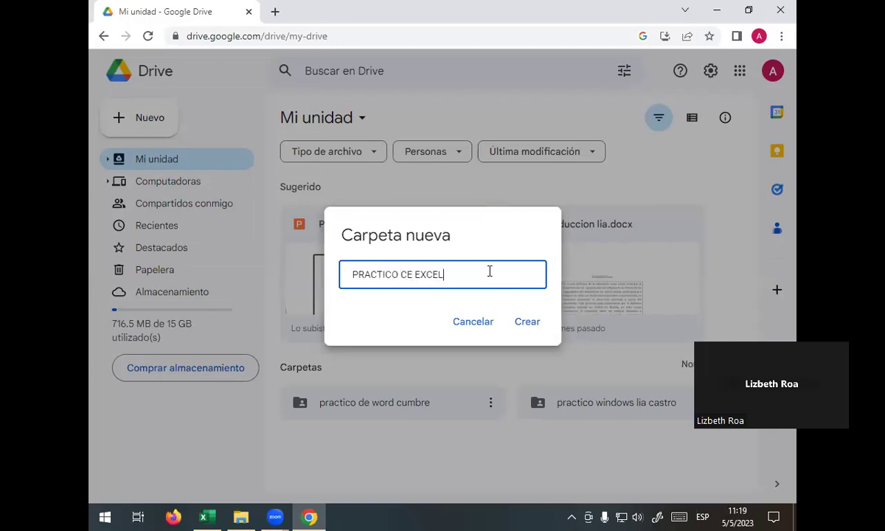
type("- CUMBRE")
key("BackSpace")
type("D")
- Append '05/2023' to the folder name and create the folder
left_click(500, 273)
type("05")
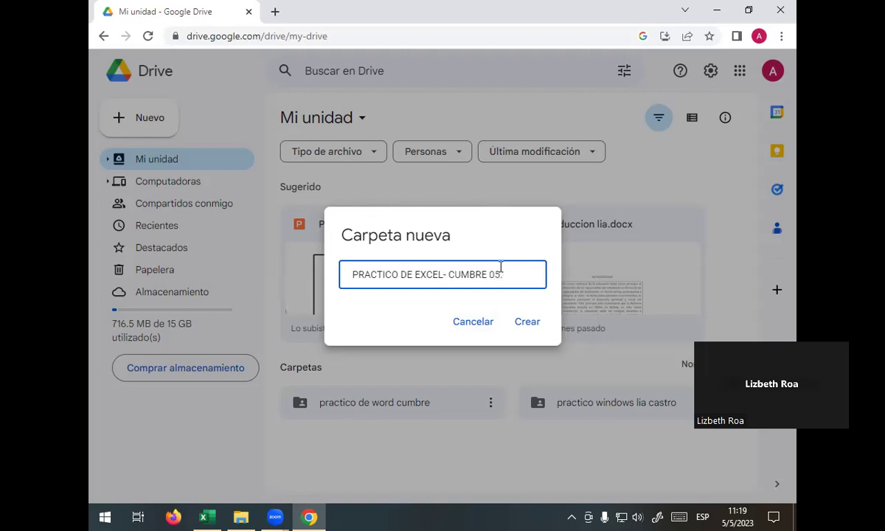
key("BackSpace")
type("2023")
left_click(502, 274)
type("/")
left_click(526, 322)
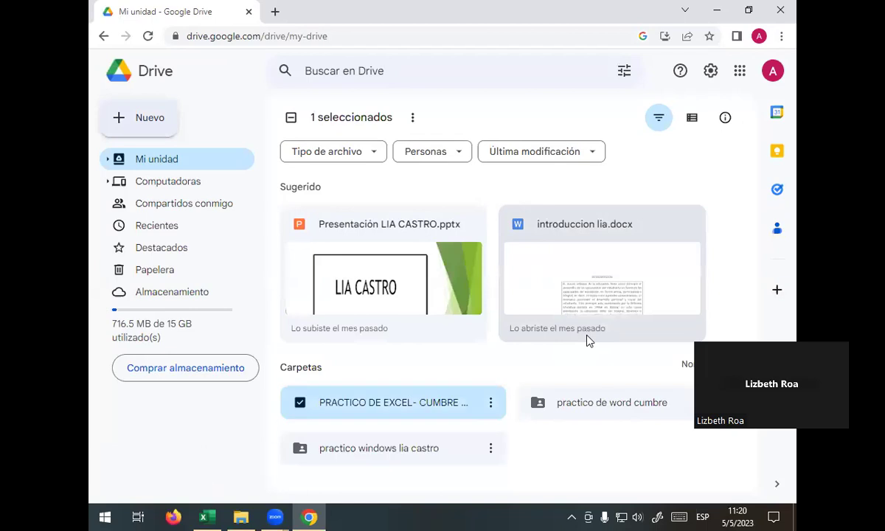
- Open the new folder, start a file upload and browse to Documentos
double_click(469, 410)
right_click(506, 351)
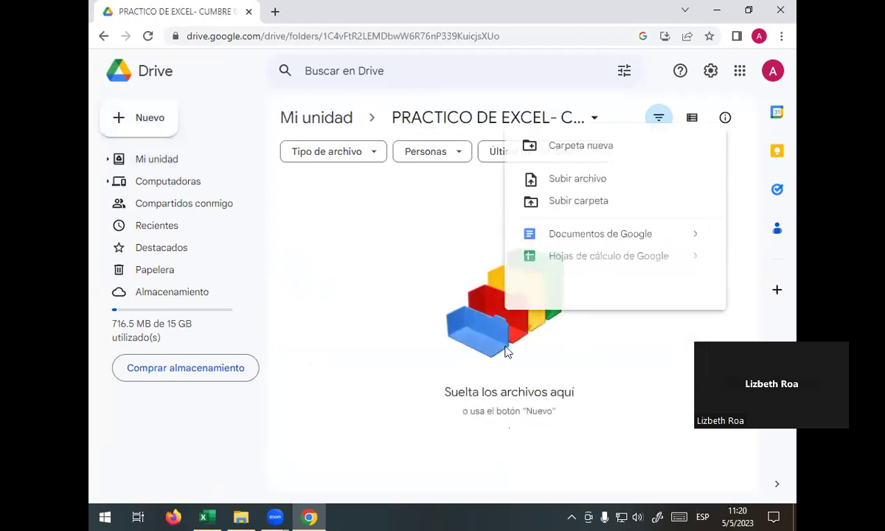
left_click(562, 187)
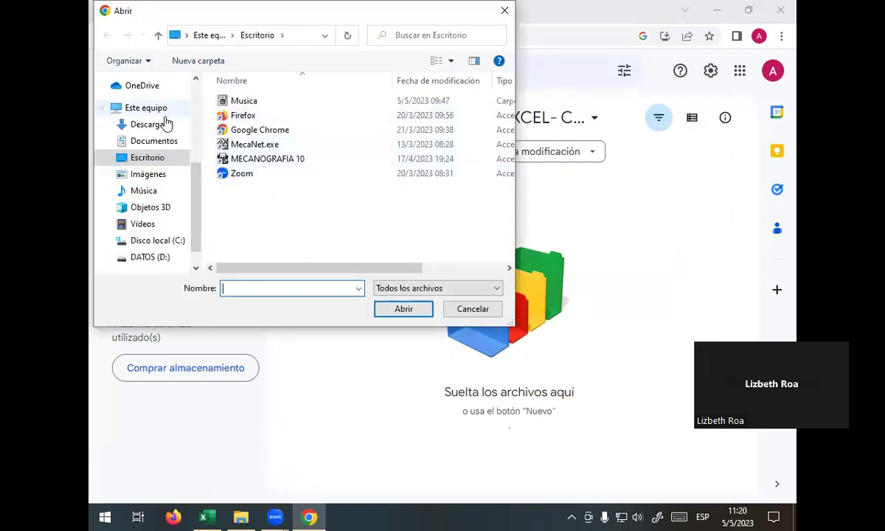
left_click(154, 126)
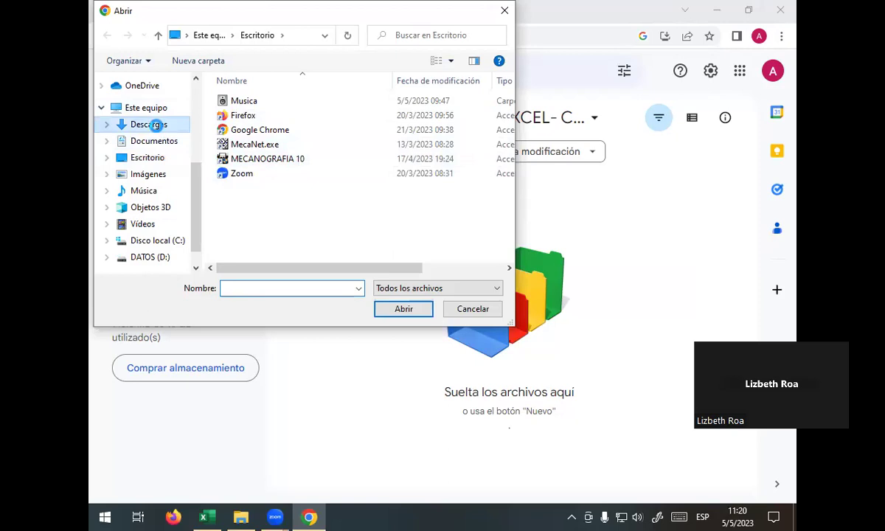
left_click(156, 140)
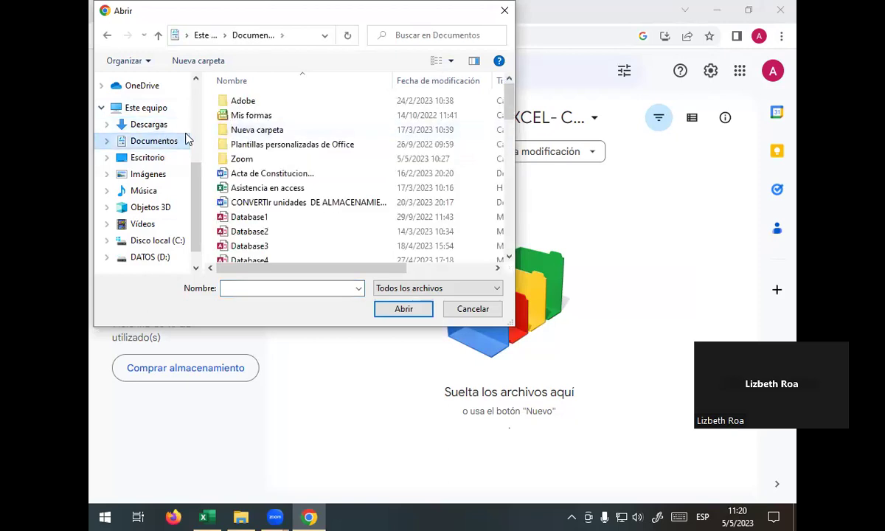
- Select the EJERCICIO 1 workbook and upload it into the folder
scroll(278, 133, "down", 1)
scroll(279, 133, "down", 6)
scroll(278, 140, "up", 2)
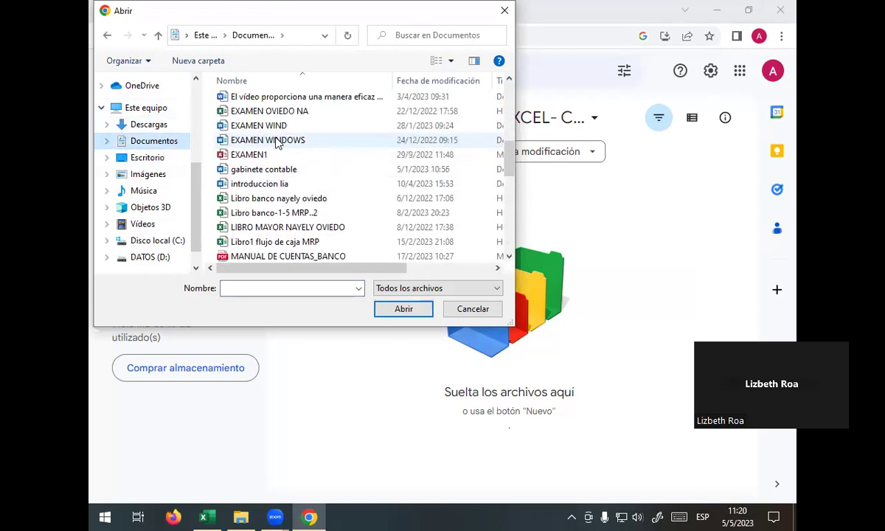
scroll(279, 140, "down", 4)
scroll(277, 145, "up", 3)
scroll(274, 146, "up", 1)
scroll(299, 158, "up", 1)
scroll(297, 158, "down", 2)
scroll(299, 158, "up", 2)
scroll(298, 156, "up", 1)
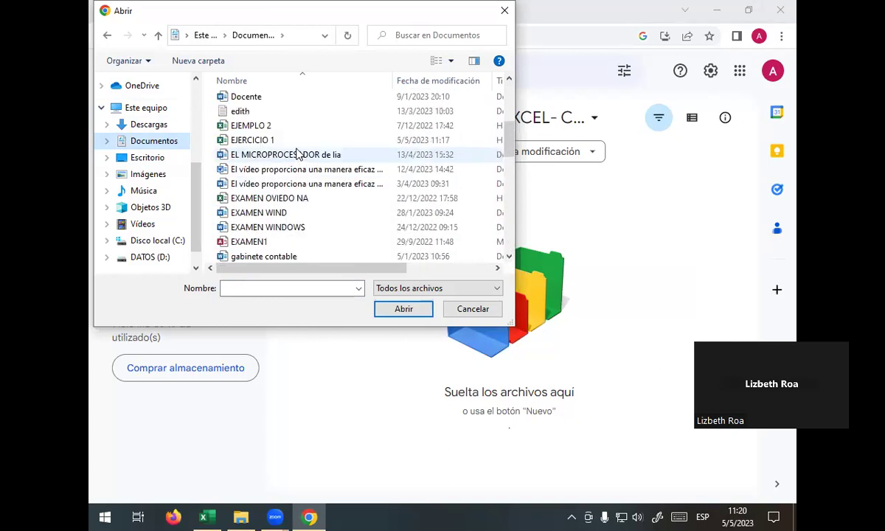
left_click(293, 143)
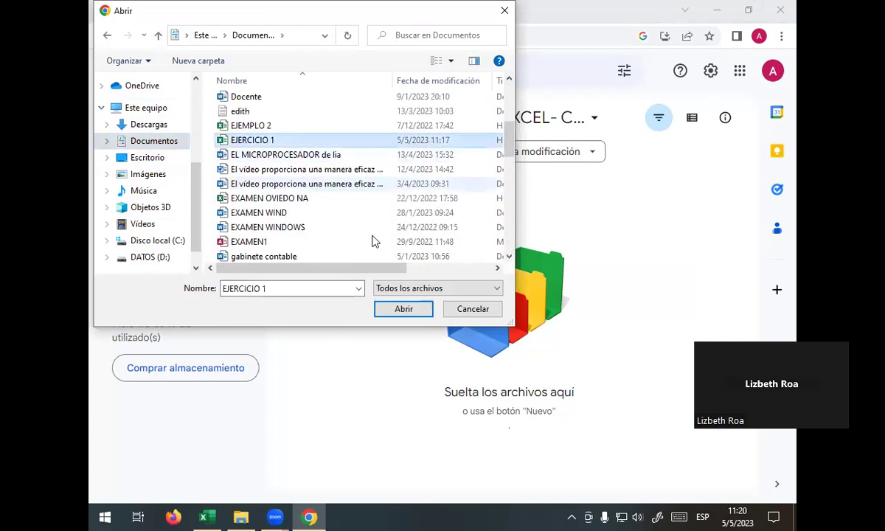
left_click(404, 309)
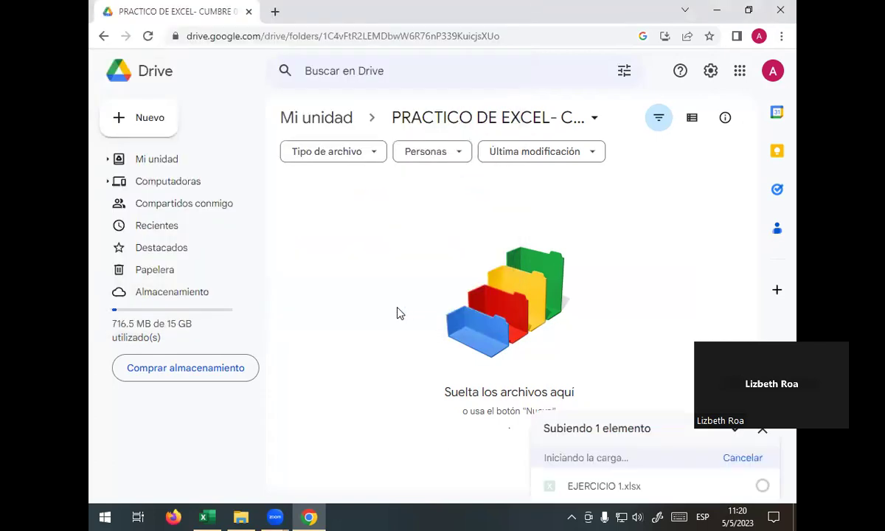